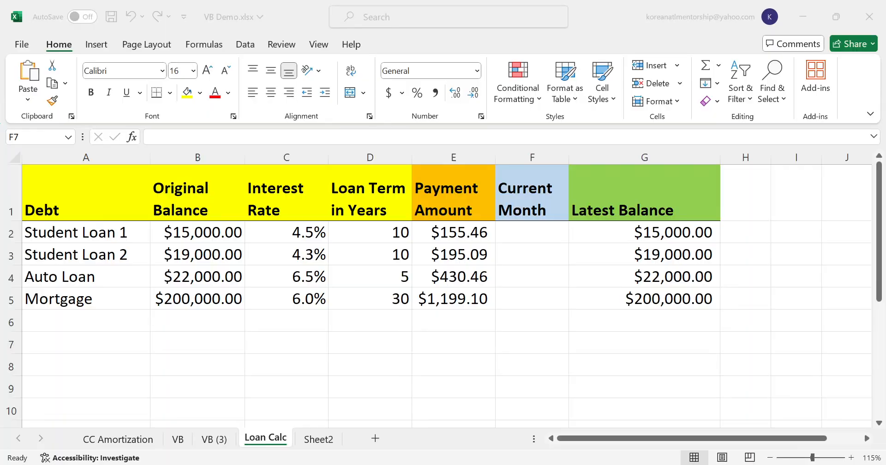
- Examine Student Loan 1's original balance, interest rate and loan term, and the formulas behind its payment amount and latest balance
{"action": "key", "text": "alt+Tab"}
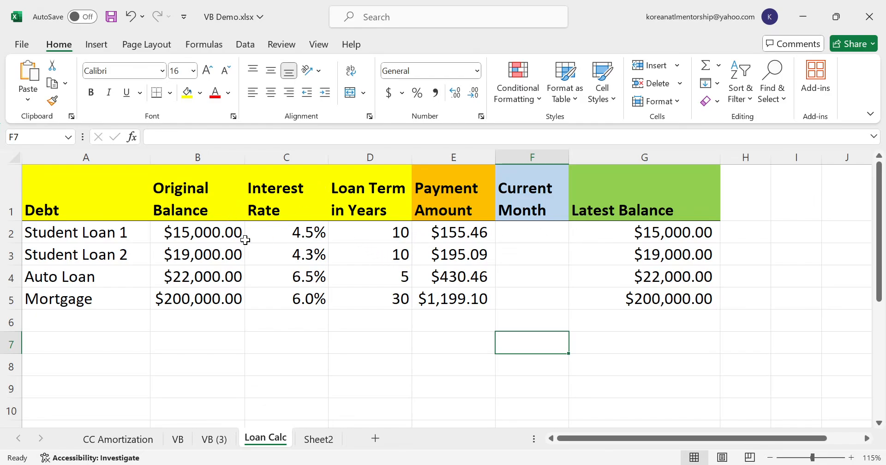
{"action": "left_click", "coordinate": [195, 236]}
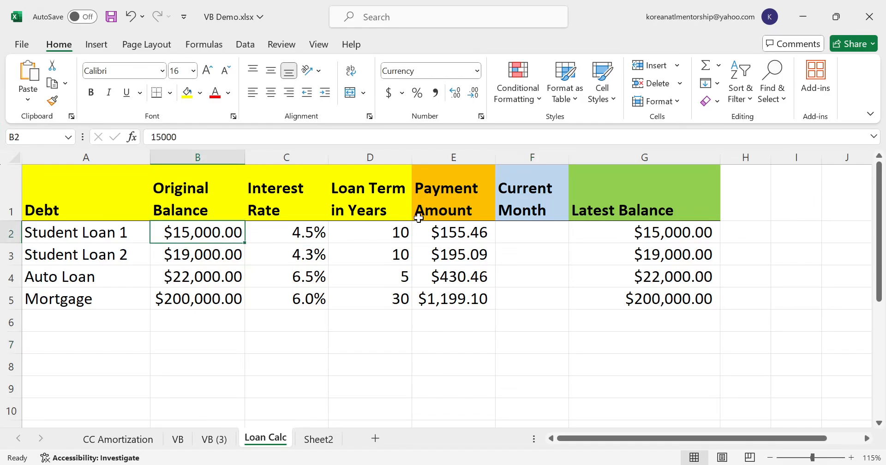
{"action": "key", "text": "Up"}
{"action": "key", "text": "Down"}
{"action": "key", "text": "Right"}
{"action": "key", "text": "Right"}
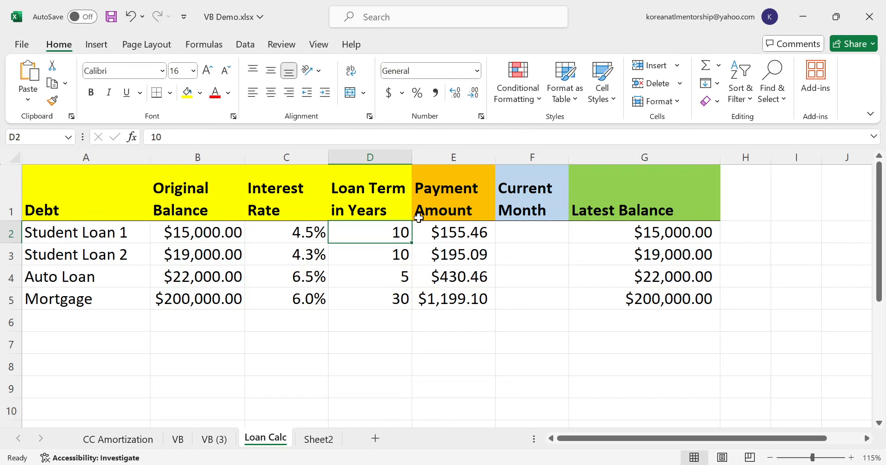
{"action": "key", "text": "Right"}
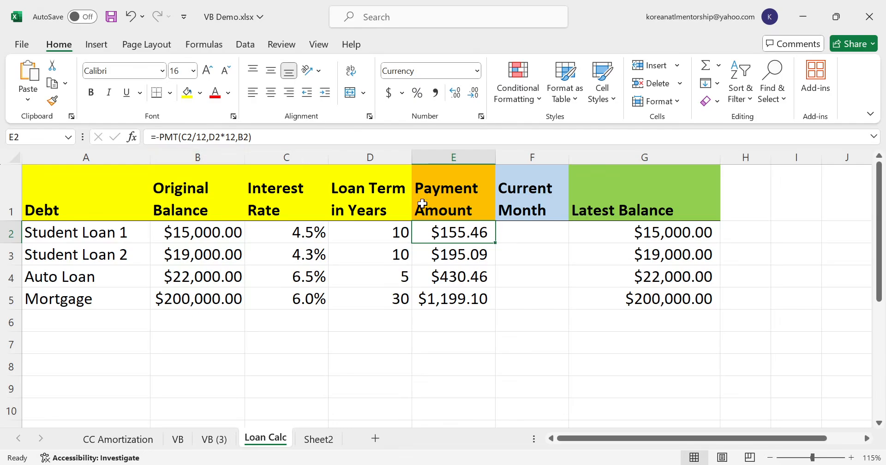
{"action": "double_click", "coordinate": [438, 233]}
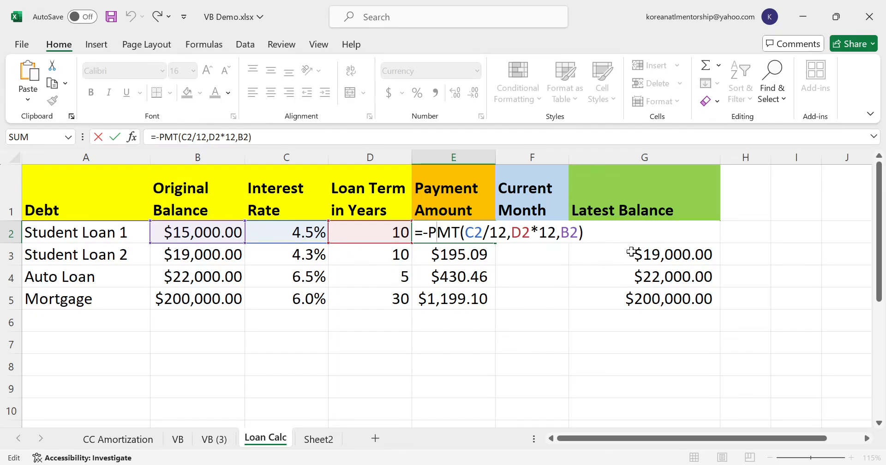
{"action": "key", "text": "ctrl+Return"}
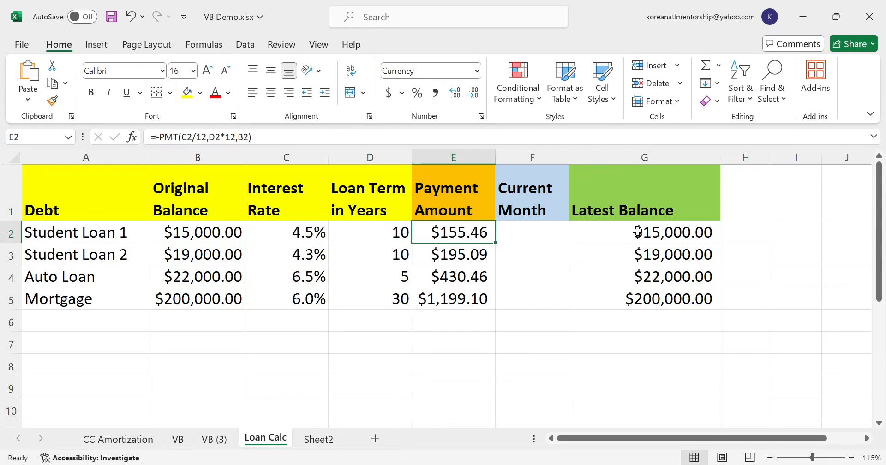
{"action": "double_click", "coordinate": [635, 232]}
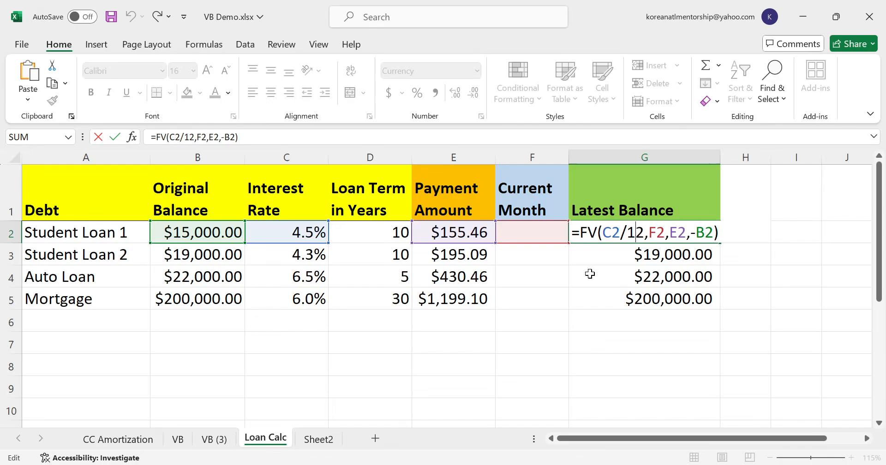
{"action": "key", "text": "ctrl+Return"}
- Enter 0 as the Current Month for Student Loan 1 to test the latest balance formula
{"action": "left_click", "coordinate": [528, 231]}
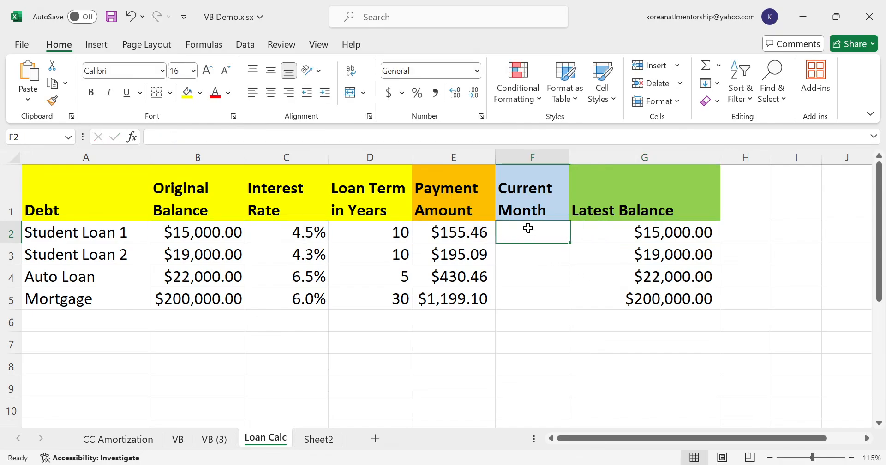
{"action": "type", "text": "0"}
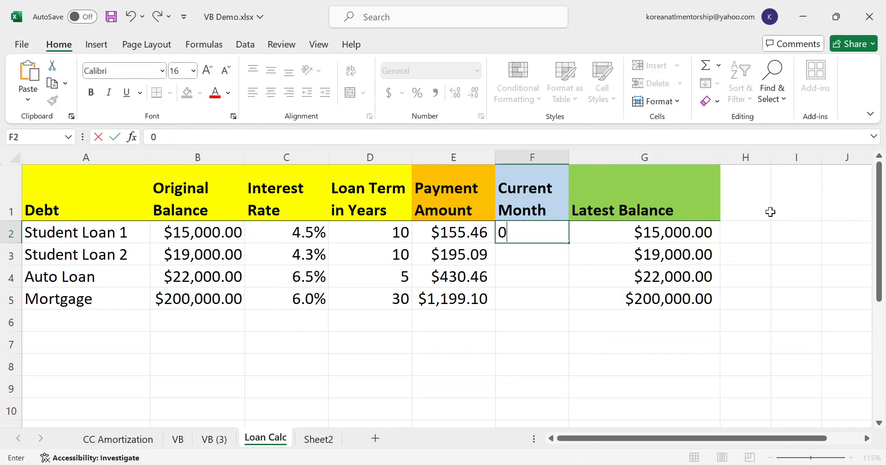
{"action": "key", "text": "Return"}
{"action": "key", "text": "Up"}
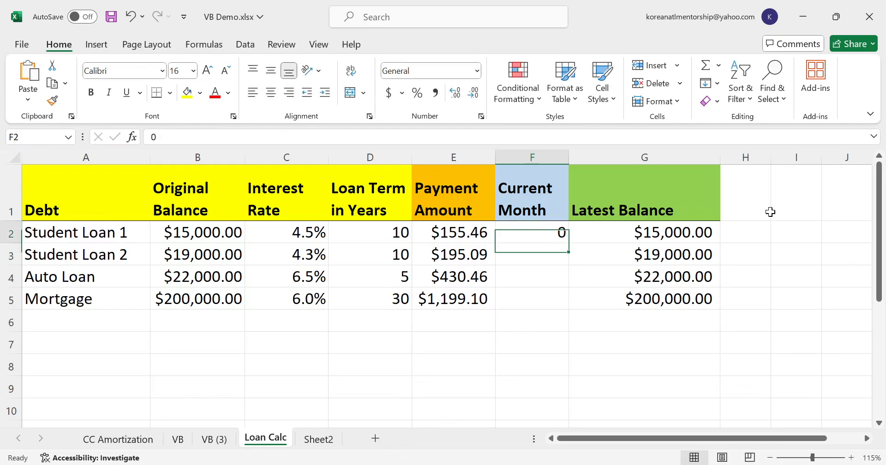
{"action": "key", "text": "Right"}
{"action": "key", "text": "Left"}
- Try 1 as the Current Month for Student Loan 1, and clear the cell again
{"action": "type", "text": "1"}
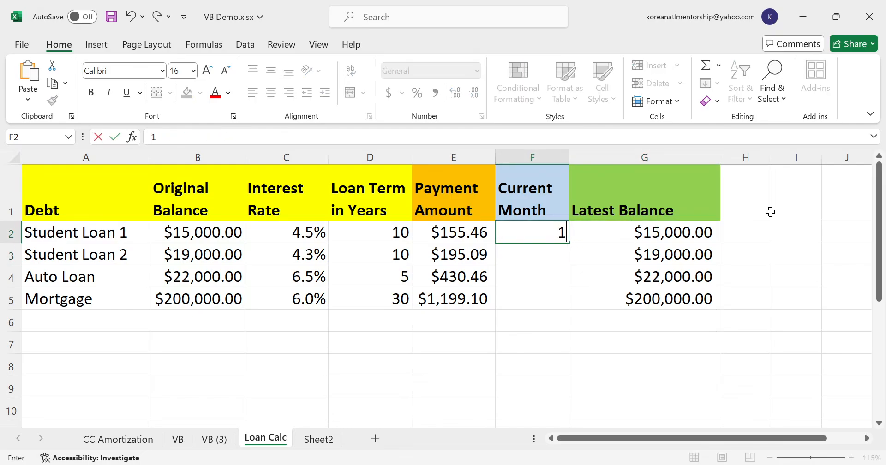
{"action": "key", "text": "Return"}
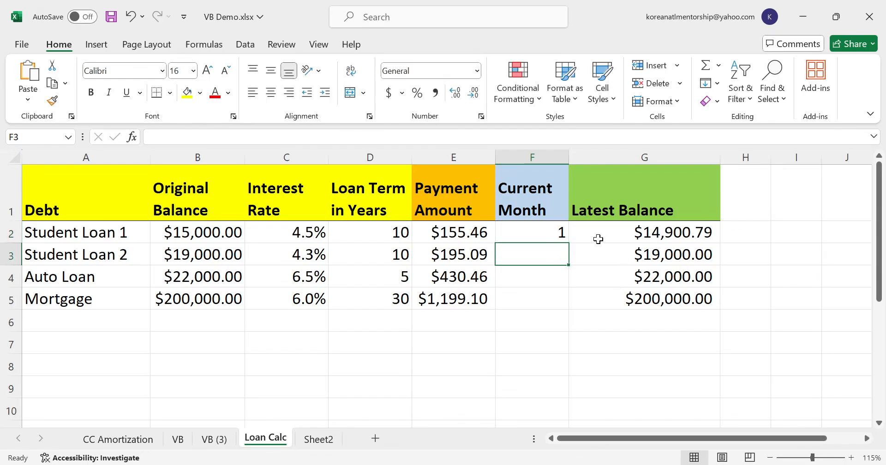
{"action": "left_click", "coordinate": [541, 235]}
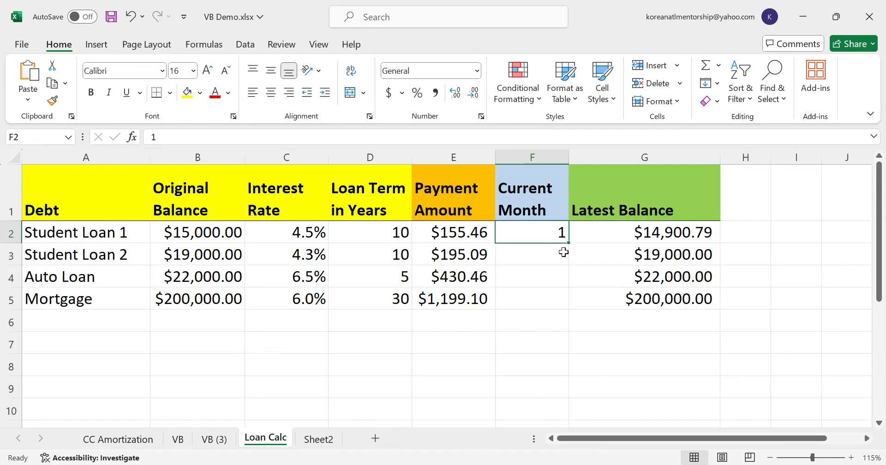
{"action": "key", "text": "Delete"}
{"action": "key", "text": "Left"}
{"action": "key", "text": "Left"}
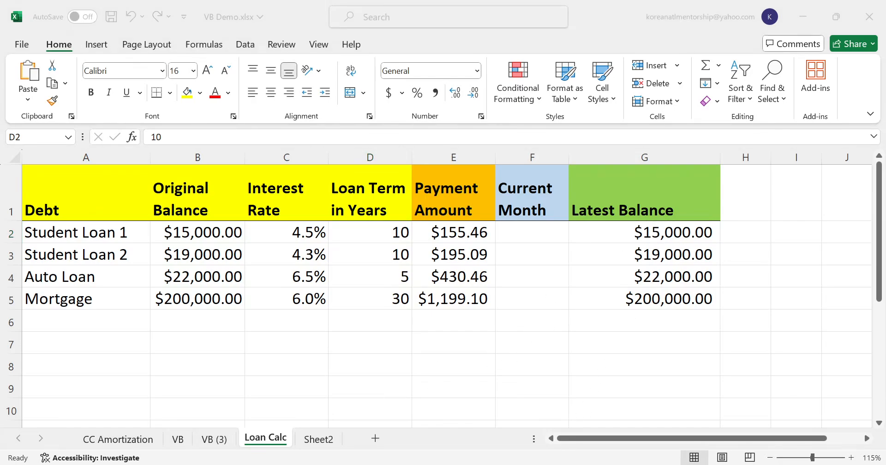
- Look at the web amortization calculator, and review the payment and latest balance formulas of Student Loan 1 in the Excel workbook
{"action": "key", "text": "alt+Tab"}
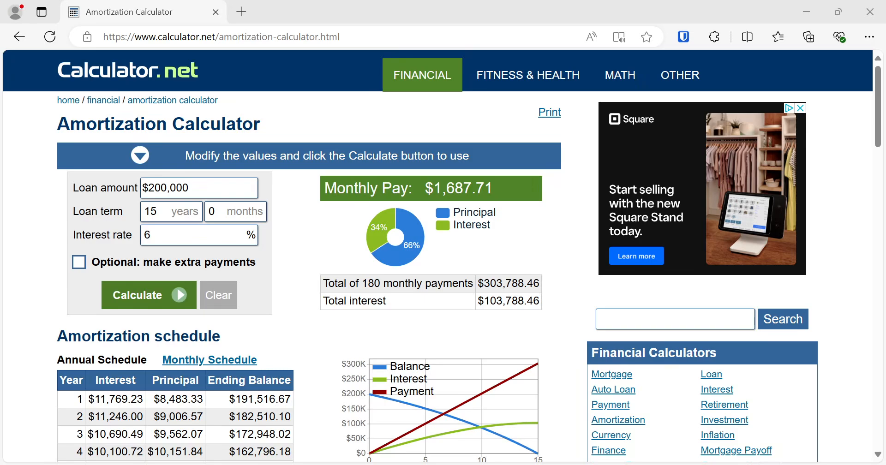
{"action": "key", "text": "alt+Tab"}
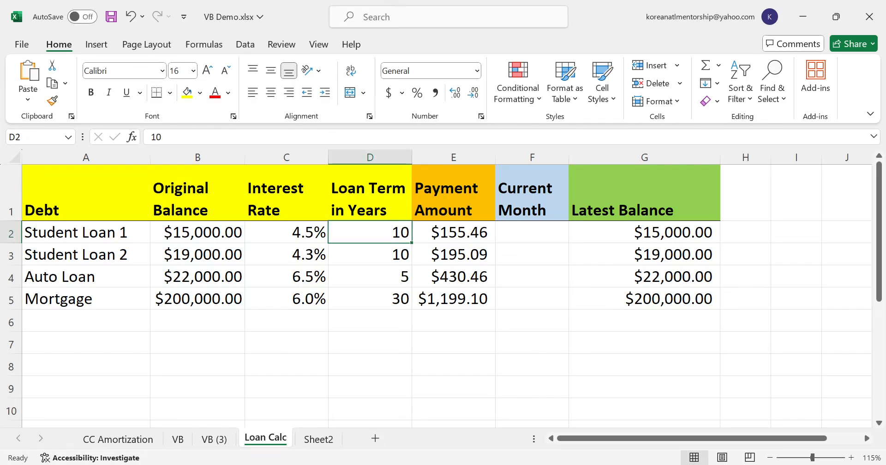
{"action": "left_click", "coordinate": [435, 232]}
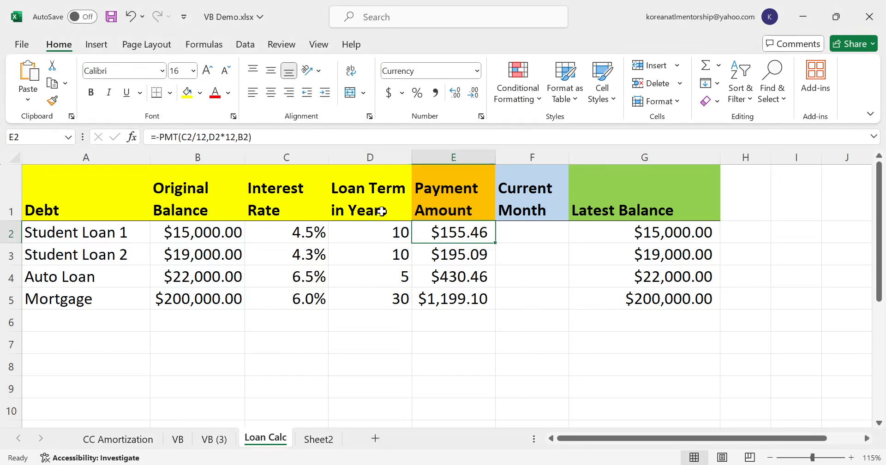
{"action": "left_click", "coordinate": [174, 137]}
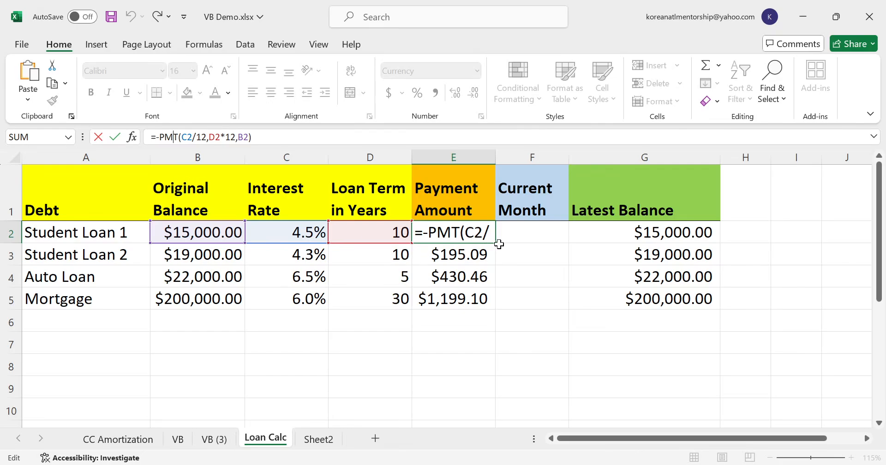
{"action": "key", "text": "Return"}
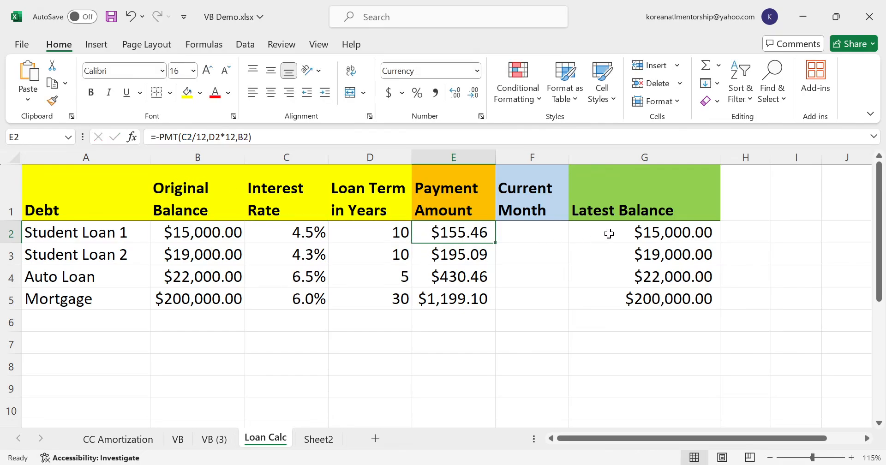
{"action": "left_click", "coordinate": [609, 234]}
{"action": "double_click", "coordinate": [608, 234]}
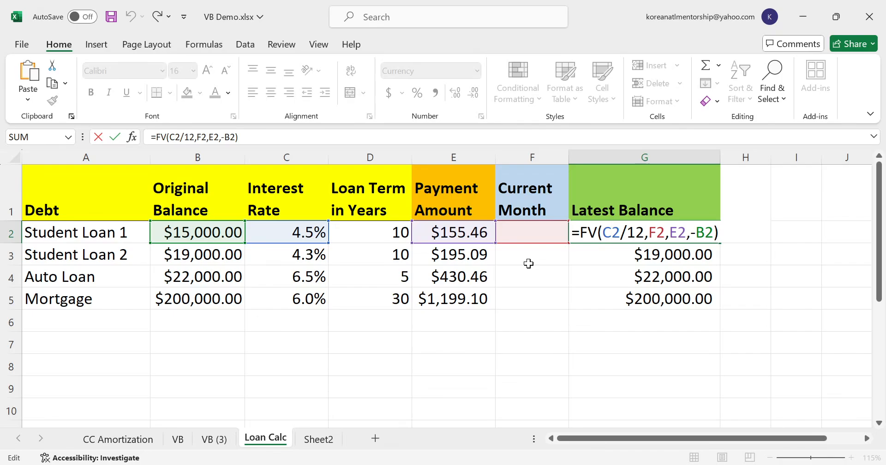
{"action": "key", "text": "ctrl+Return"}
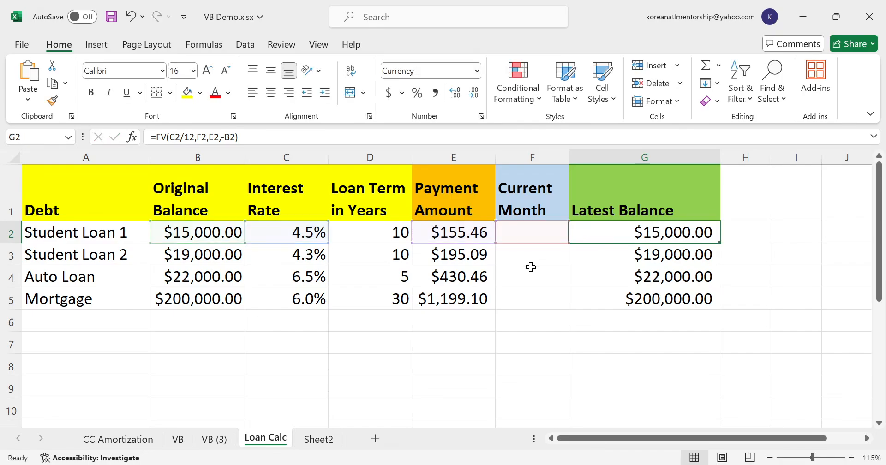
- Narrow column A on the VB (3) sheet and return to the Loan Calc sheet
{"action": "left_click", "coordinate": [226, 442]}
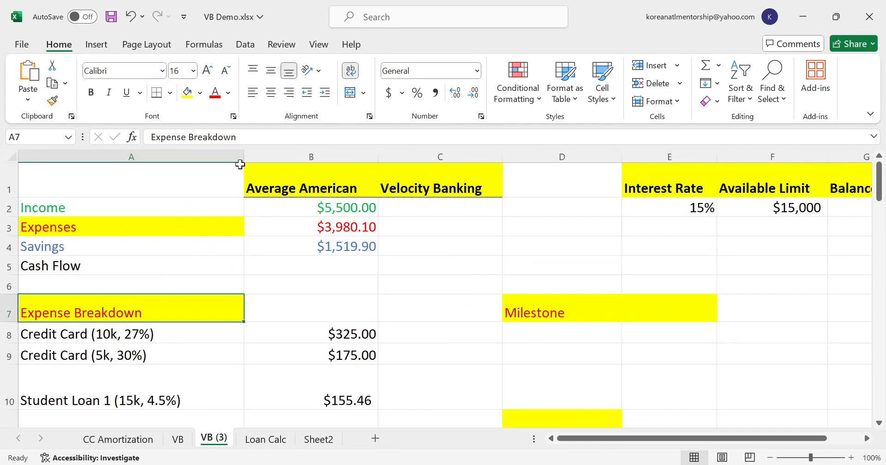
{"action": "left_click_drag", "start_coordinate": [243, 157], "coordinate": [216, 161]}
{"action": "left_click", "coordinate": [265, 442]}
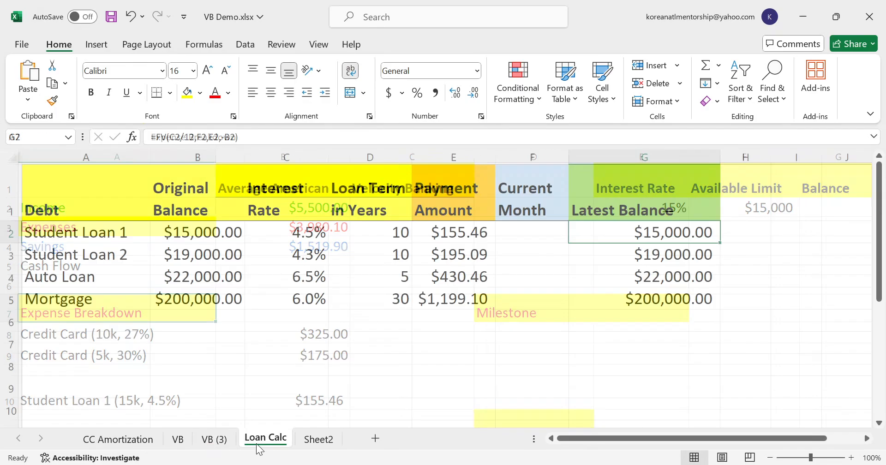
{"action": "left_click", "coordinate": [211, 441]}
{"action": "left_click", "coordinate": [252, 443]}
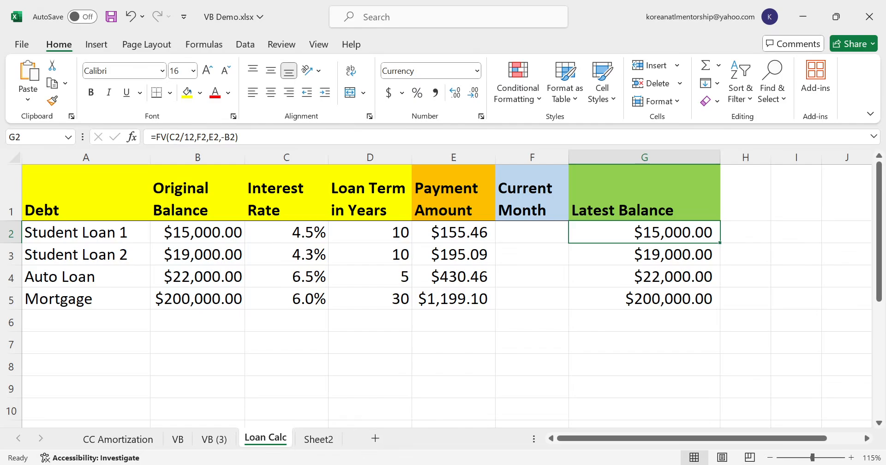
- Switch to the Calculator.net amortization page in the browser and show the loan's monthly schedule
{"action": "key", "text": "alt+Tab"}
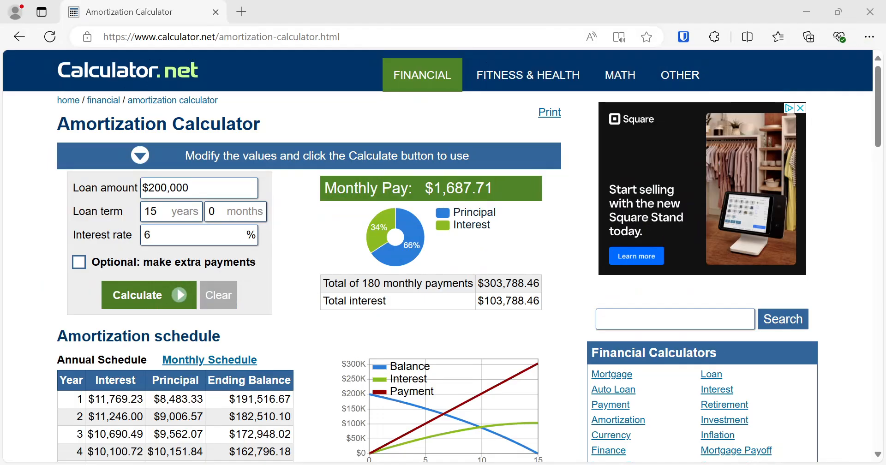
{"action": "scroll", "coordinate": [316, 354], "scroll_direction": "down", "scroll_amount": 5}
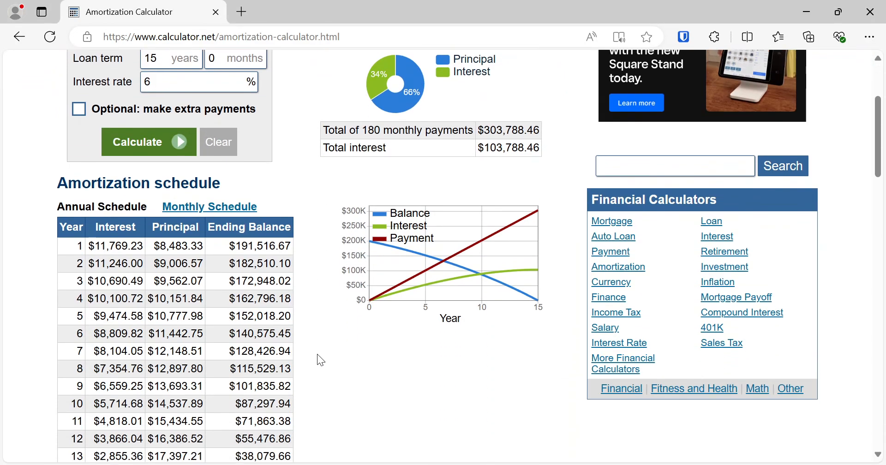
{"action": "left_click_drag", "start_coordinate": [107, 189], "coordinate": [237, 377]}
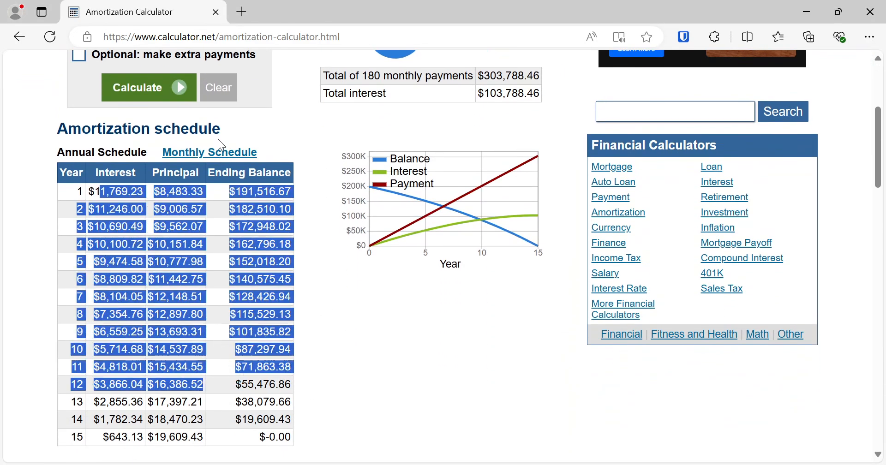
{"action": "left_click", "coordinate": [217, 148]}
- Examine the ending balances for individual months in the monthly amortization schedule, alongside the loan amount, term and interest rate
{"action": "left_click_drag", "start_coordinate": [109, 285], "coordinate": [289, 282]}
{"action": "left_click", "coordinate": [233, 280]}
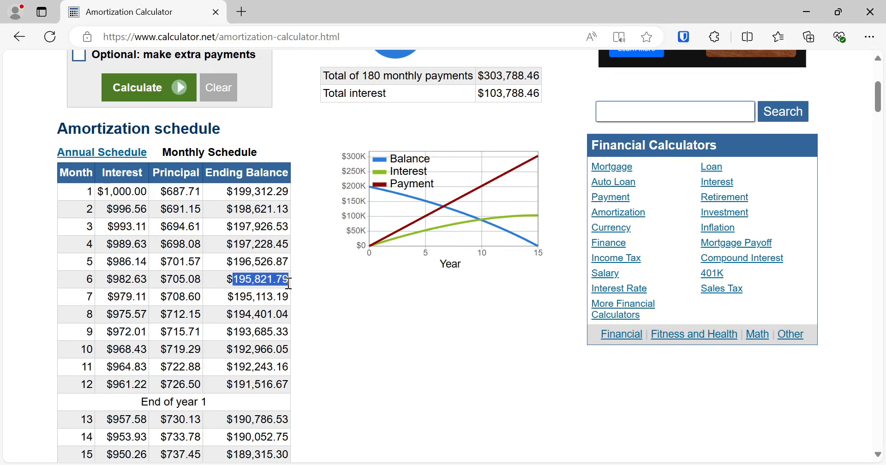
{"action": "left_click", "coordinate": [291, 297]}
{"action": "scroll", "coordinate": [266, 309], "scroll_direction": "up", "scroll_amount": 5}
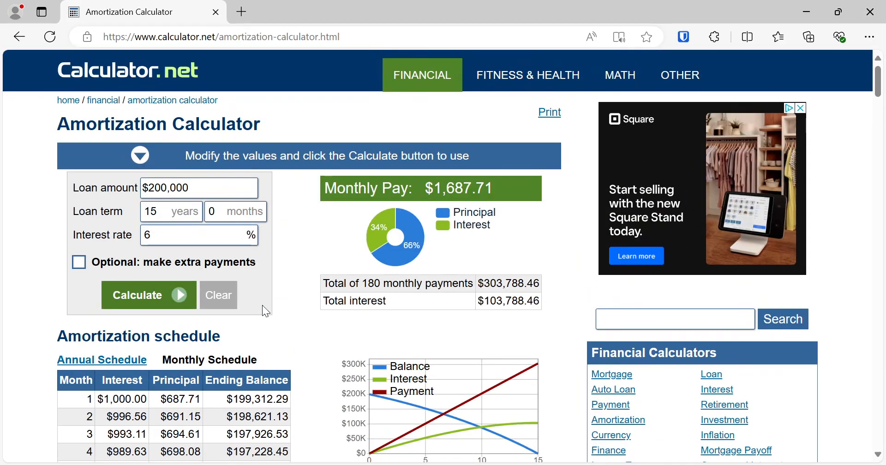
{"action": "scroll", "coordinate": [256, 308], "scroll_direction": "down", "scroll_amount": 1}
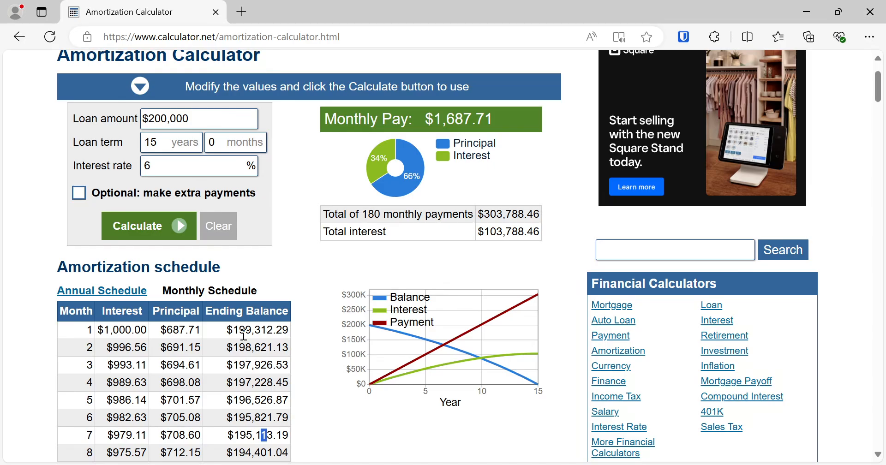
{"action": "left_click", "coordinate": [236, 385]}
{"action": "scroll", "coordinate": [154, 343], "scroll_direction": "up", "scroll_amount": 3}
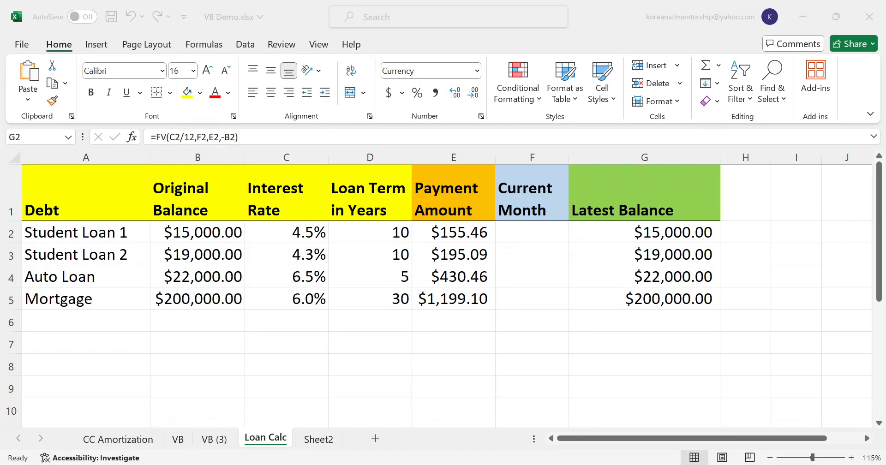
- Return to the Excel workbook and set the Current Month of Student Loan 1 to 20 on the Loan Calc sheet
{"action": "left_click", "coordinate": [521, 239]}
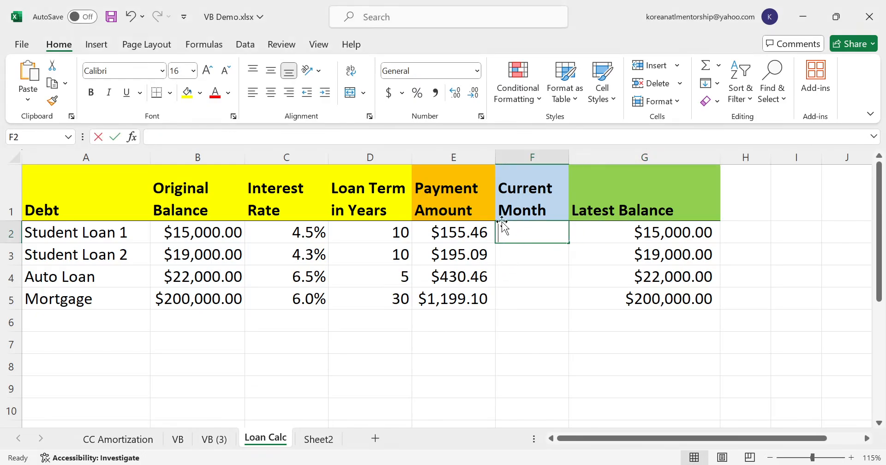
{"action": "type", "text": "20"}
{"action": "key", "text": "Return"}
{"action": "key", "text": "Up"}
{"action": "key", "text": "Right"}
{"action": "key", "text": "Right"}
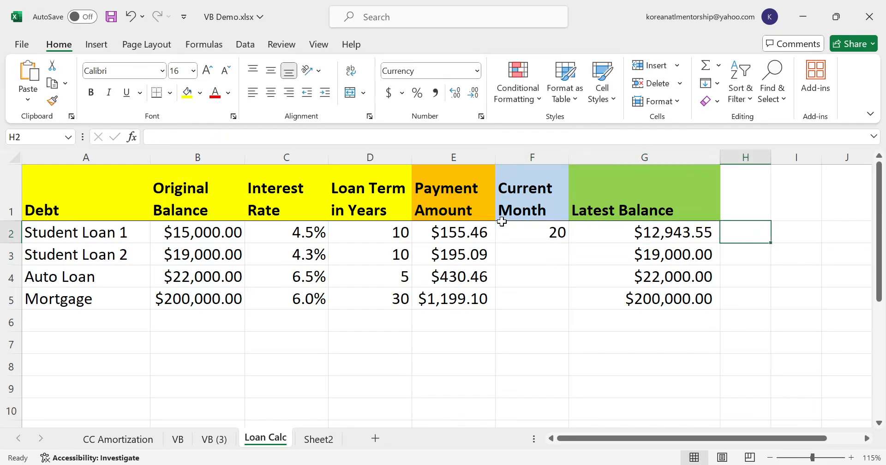
{"action": "key", "text": "Left"}
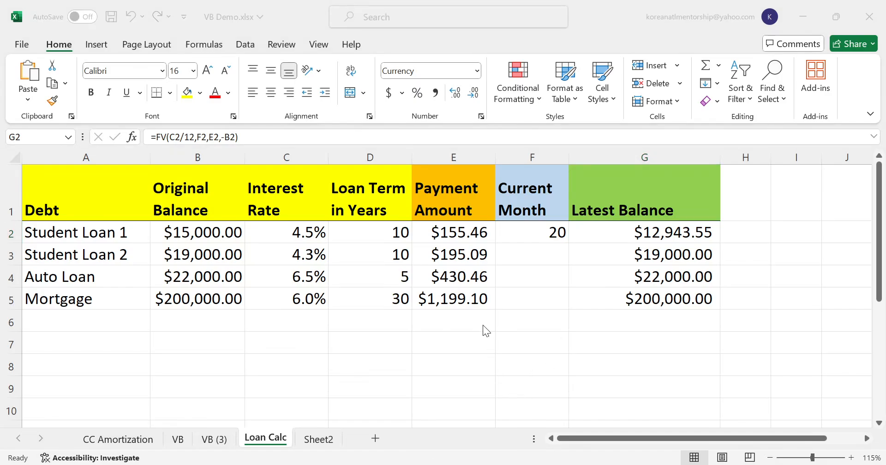
{"action": "left_click", "coordinate": [499, 339]}
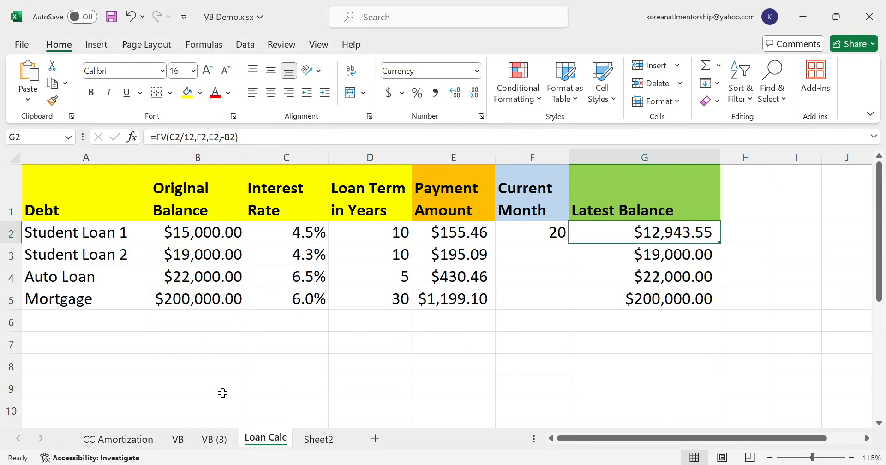
- Switch to the VB (3) sheet and examine the Budget and Line of Credit - Operating Account entries under Requirements
{"action": "left_click", "coordinate": [214, 438]}
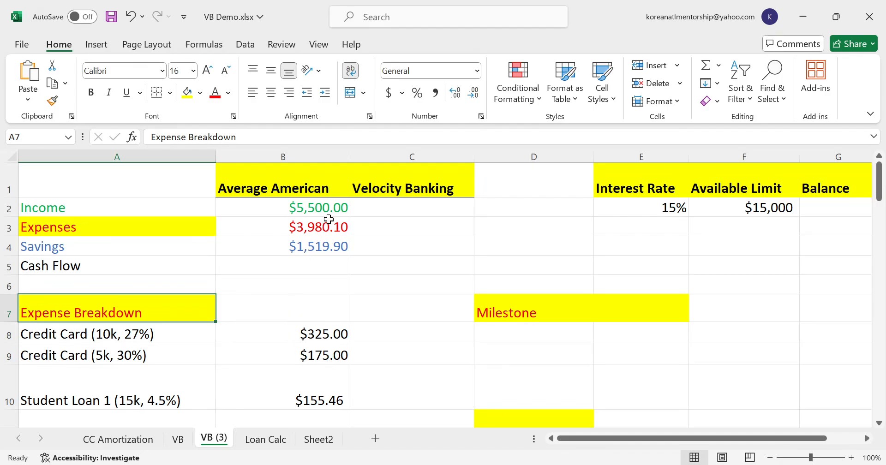
{"action": "scroll", "coordinate": [328, 217], "scroll_direction": "up", "scroll_amount": 1, "text": "ctrl"}
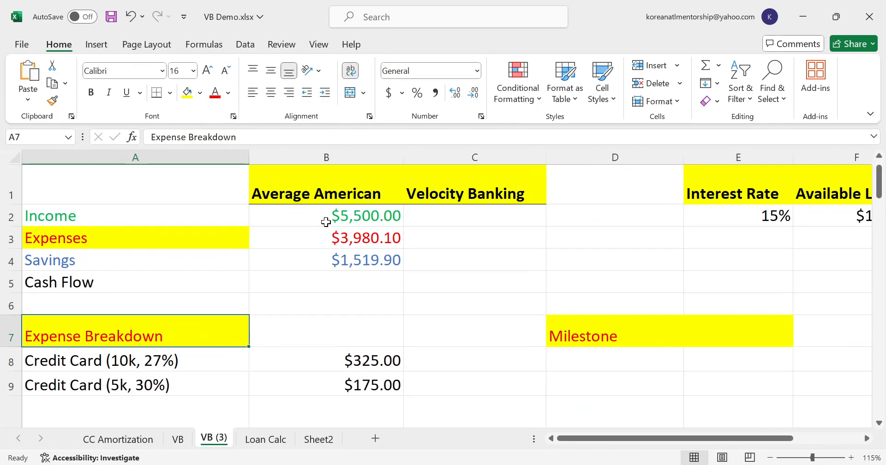
{"action": "scroll", "coordinate": [351, 245], "scroll_direction": "down", "scroll_amount": 3}
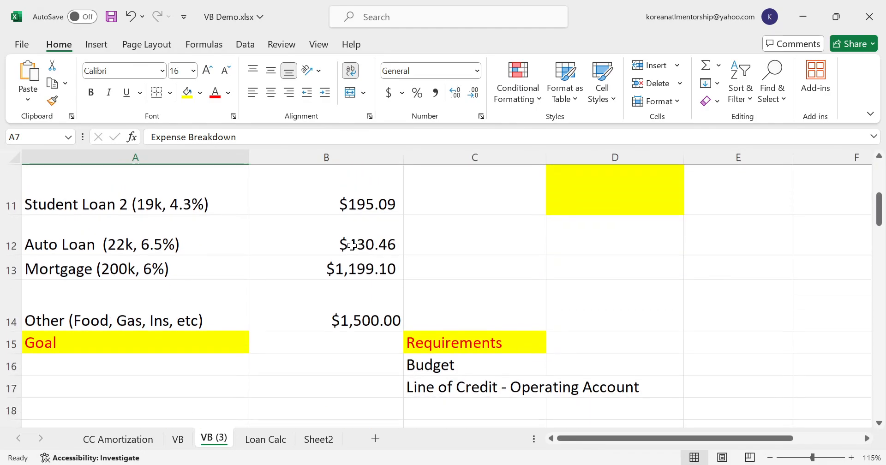
{"action": "left_click", "coordinate": [458, 363]}
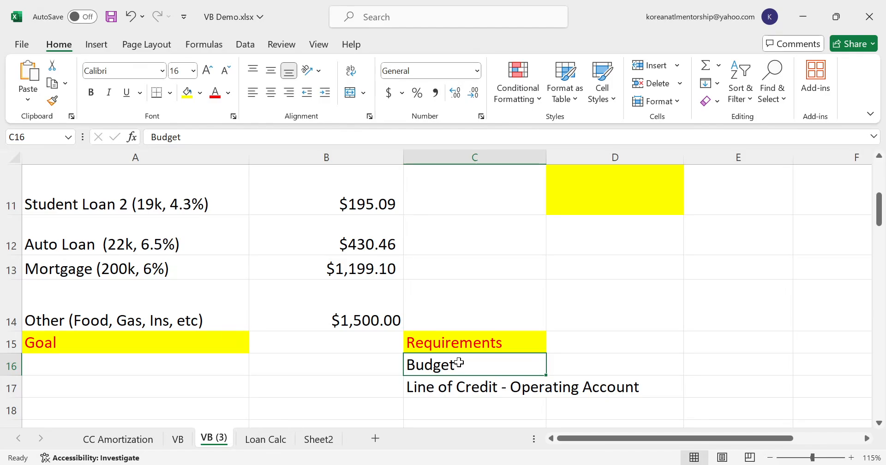
{"action": "left_click", "coordinate": [468, 388]}
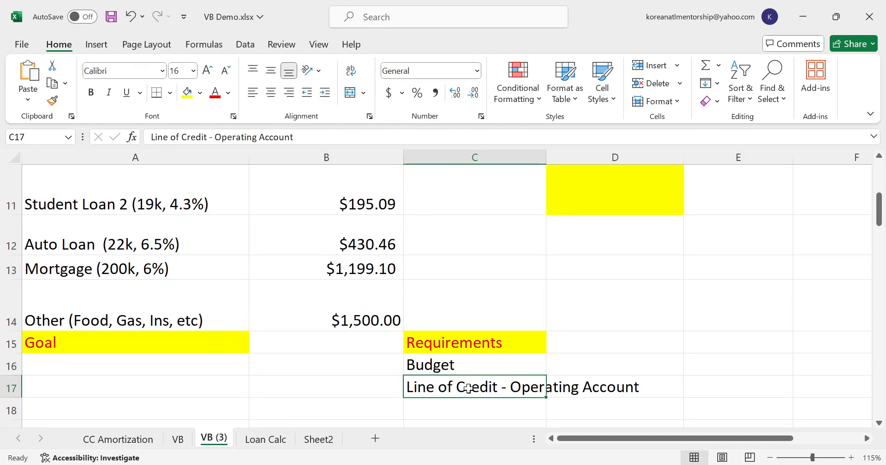
{"action": "left_click", "coordinate": [429, 368]}
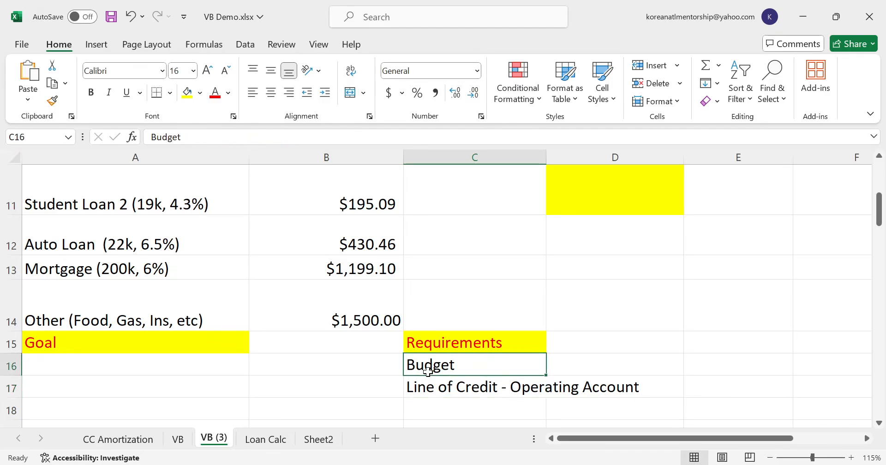
- Examine the Income, Expenses and Savings labels and compare Expenses with the Expense Breakdown heading
{"action": "scroll", "coordinate": [427, 369], "scroll_direction": "up", "scroll_amount": 4}
{"action": "left_click", "coordinate": [194, 213]}
{"action": "left_click", "coordinate": [190, 232]}
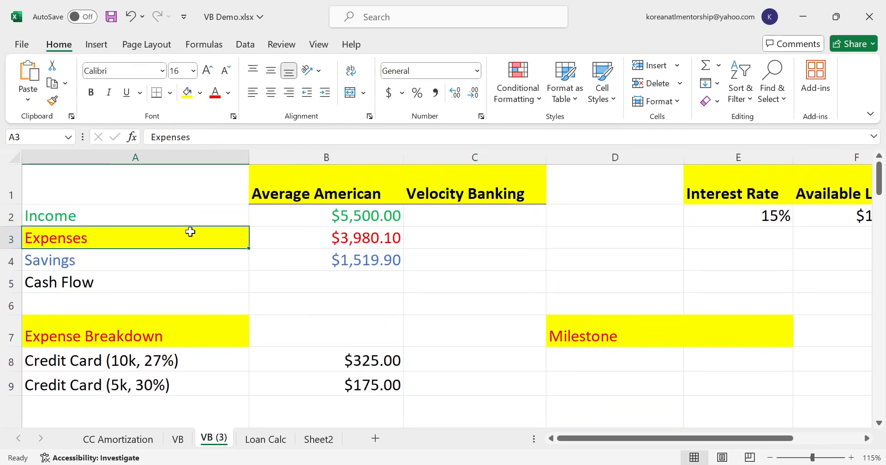
{"action": "left_click", "coordinate": [207, 258]}
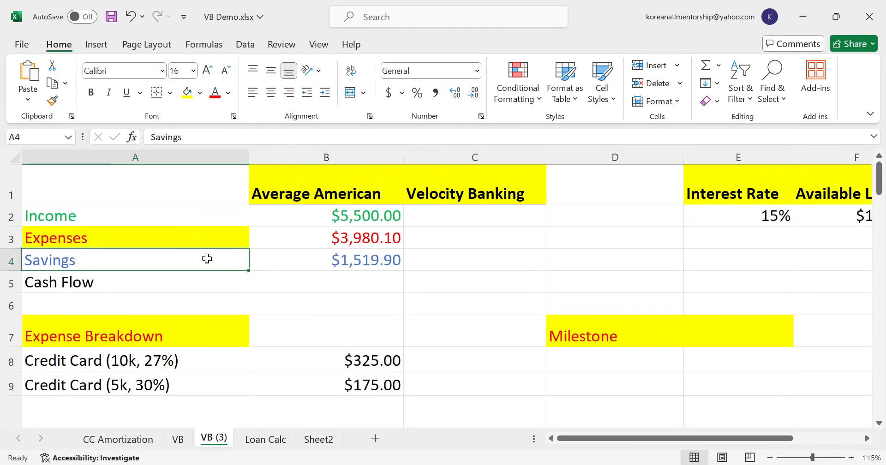
{"action": "left_click", "coordinate": [106, 235]}
{"action": "left_click", "coordinate": [111, 328], "text": "ctrl"}
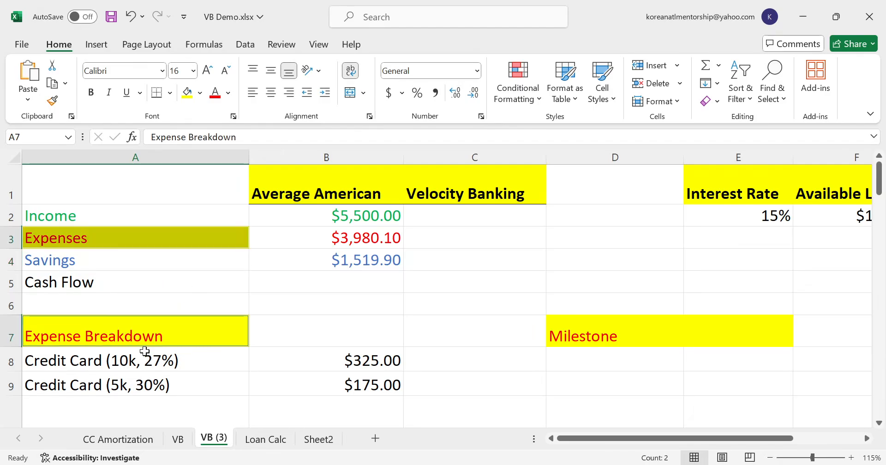
- Examine the Expense Breakdown items one by one, from the credit cards through the student loans, auto loan and mortgage to Other
{"action": "scroll", "coordinate": [144, 351], "scroll_direction": "down", "scroll_amount": 1}
{"action": "left_click", "coordinate": [139, 290]}
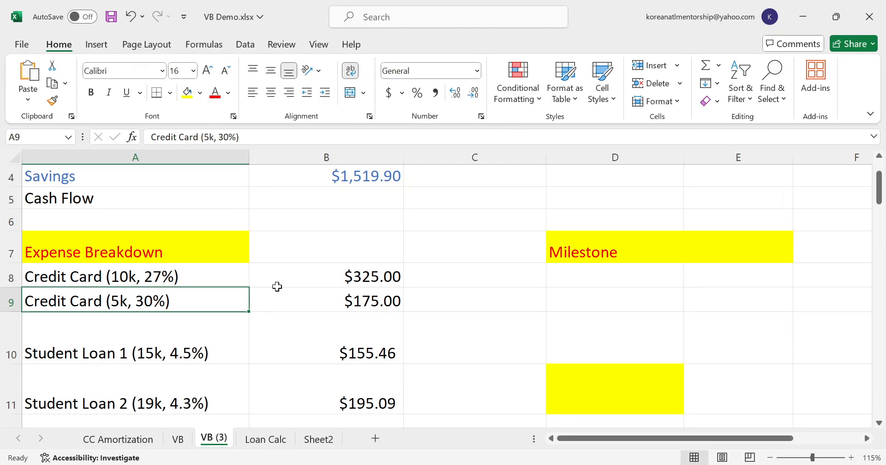
{"action": "key", "text": "Up"}
{"action": "key", "text": "Down"}
{"action": "key", "text": "Down"}
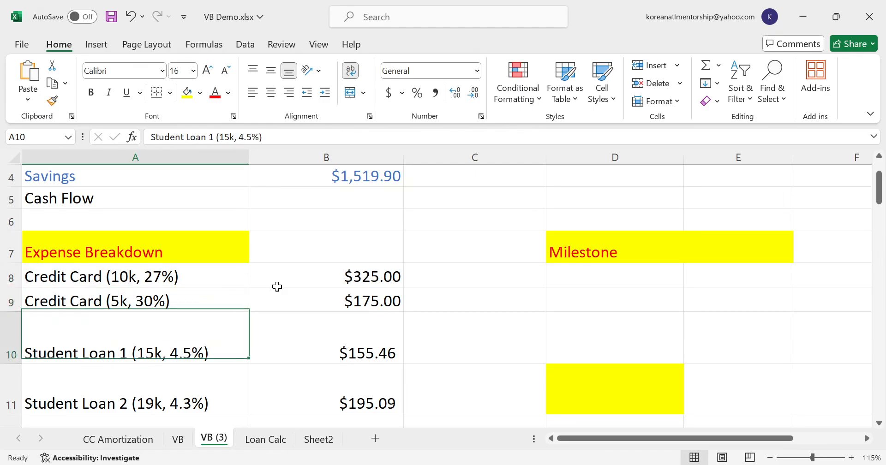
{"action": "key", "text": "shift+Down"}
{"action": "key", "text": "shift+Down"}
{"action": "key", "text": "shift+Up"}
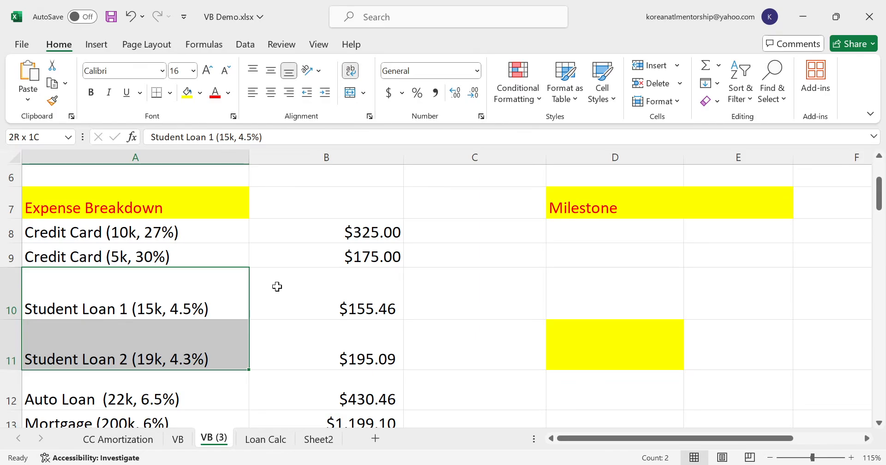
{"action": "key", "text": "Down"}
{"action": "key", "text": "Down"}
{"action": "key", "text": "Down"}
{"action": "key", "text": "Down"}
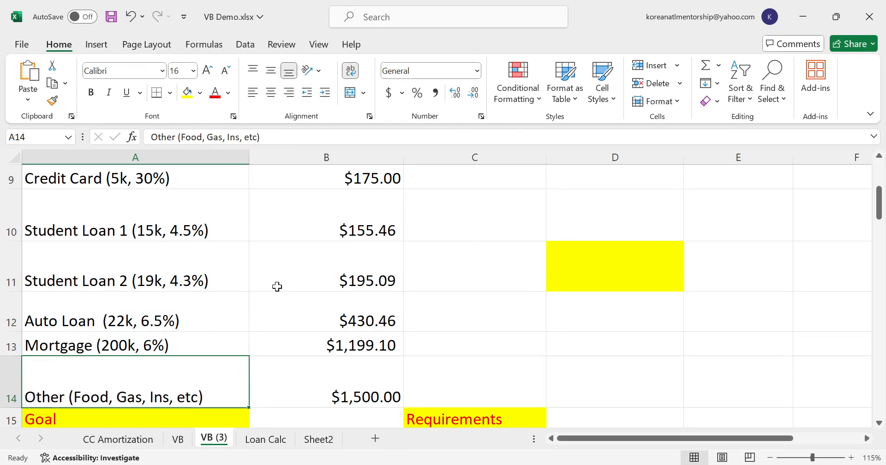
- Review the amounts in the Average American column and select the debt payments from the first credit card through the mortgage
{"action": "key", "text": "Right"}
{"action": "key", "text": "Up"}
{"action": "key", "text": "Up"}
{"action": "key", "text": "Up"}
{"action": "key", "text": "Up"}
{"action": "key", "text": "Up"}
{"action": "key", "text": "Up"}
{"action": "key", "text": "Up"}
{"action": "key", "text": "Up"}
{"action": "key", "text": "Up"}
{"action": "key", "text": "Up"}
{"action": "key", "text": "Up"}
{"action": "key", "text": "Up"}
{"action": "key", "text": "Up"}
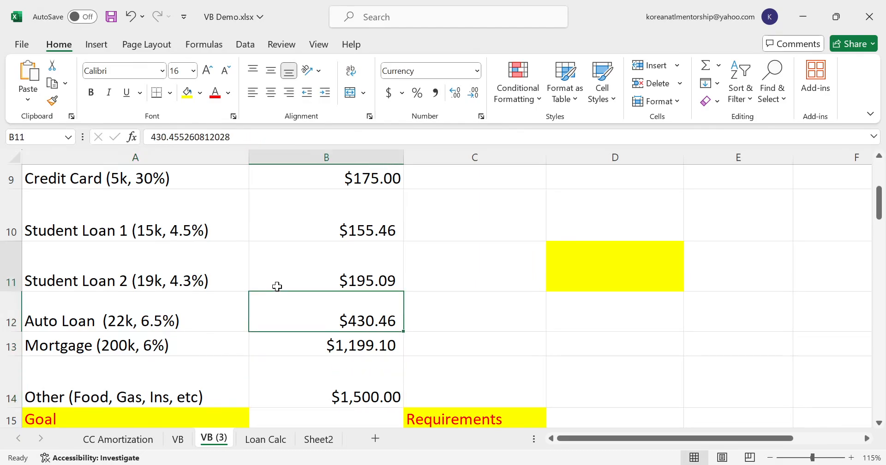
{"action": "key", "text": "Down"}
{"action": "key", "text": "Down"}
{"action": "key", "text": "Down"}
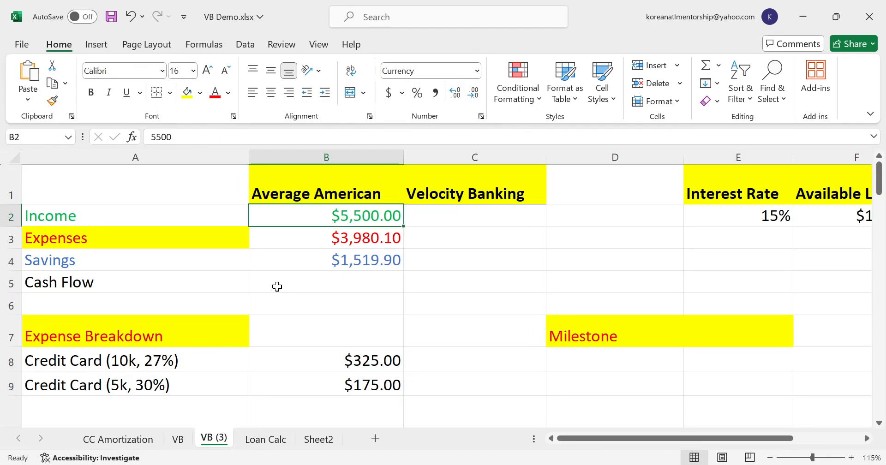
{"action": "key", "text": "Down"}
{"action": "key", "text": "Down"}
{"action": "key", "text": "Down"}
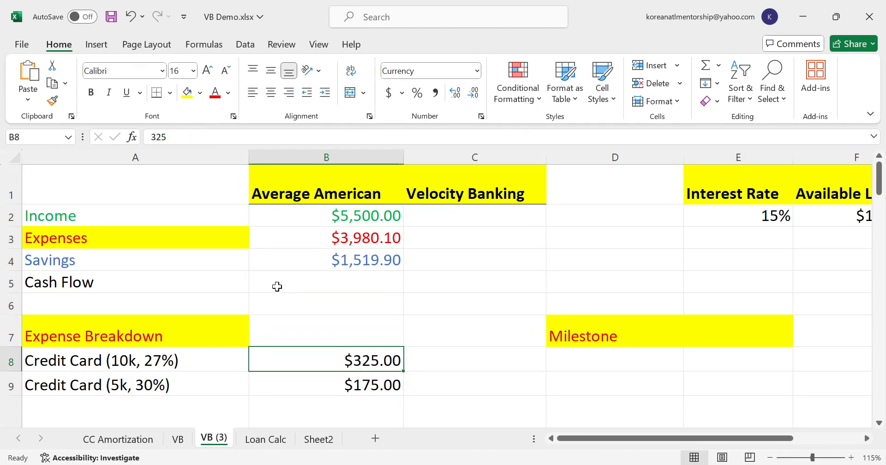
{"action": "key", "text": "shift+Down"}
{"action": "key", "text": "shift+Down"}
{"action": "key", "text": "shift+Down"}
{"action": "key", "text": "shift+Down"}
{"action": "key", "text": "shift+Down"}
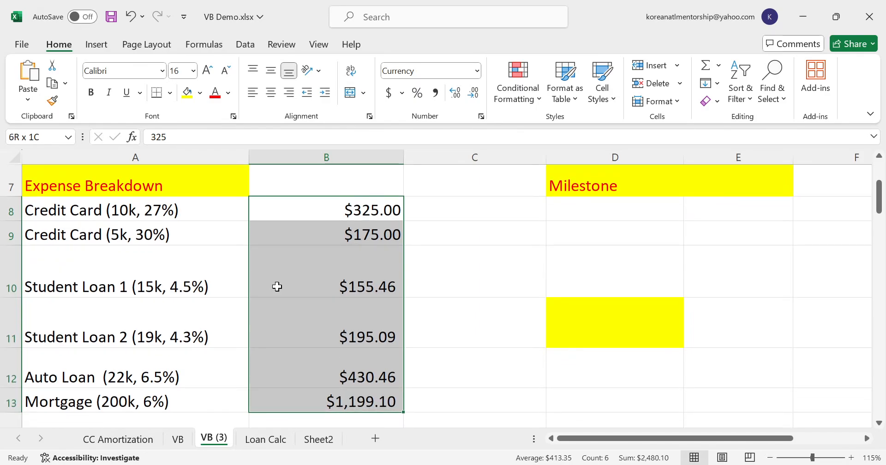
- Examine the Other (Food, Gas, Ins, etc) expense with its amount, and the Line of Credit - Operating Account requirement
{"action": "key", "text": "Down"}
{"action": "key", "text": "Down"}
{"action": "key", "text": "Down"}
{"action": "key", "text": "Down"}
{"action": "key", "text": "Down"}
{"action": "key", "text": "Down"}
{"action": "key", "text": "Down"}
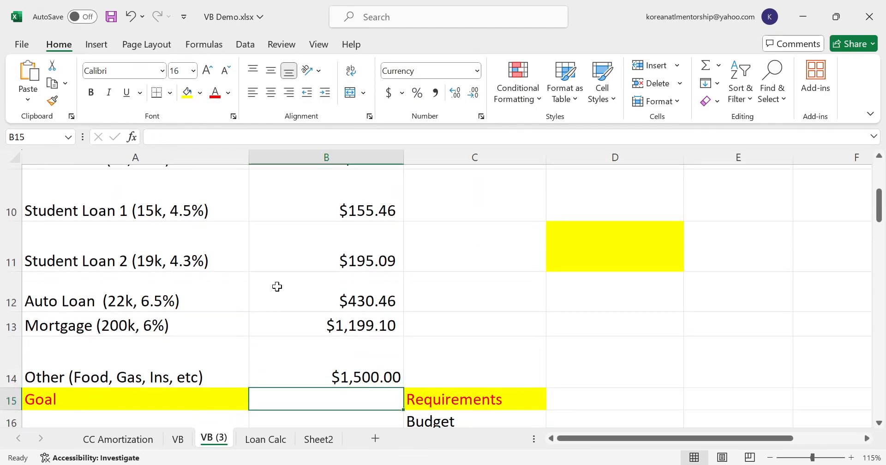
{"action": "key", "text": "Up"}
{"action": "key", "text": "Left"}
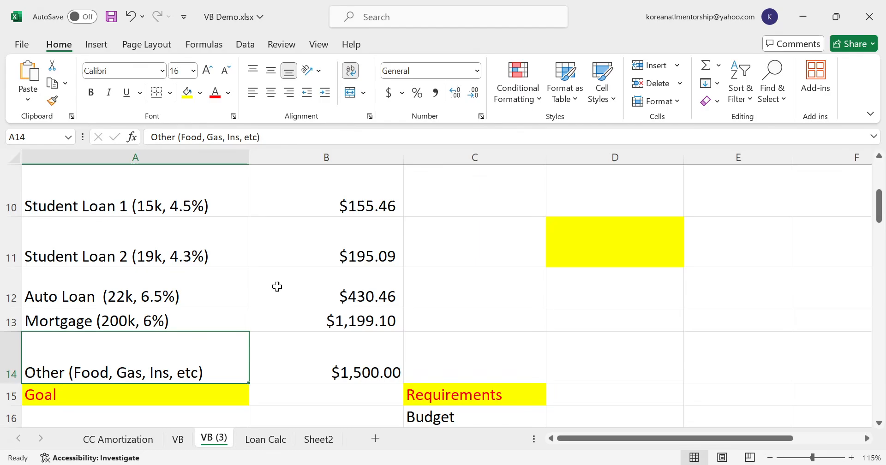
{"action": "key", "text": "Right"}
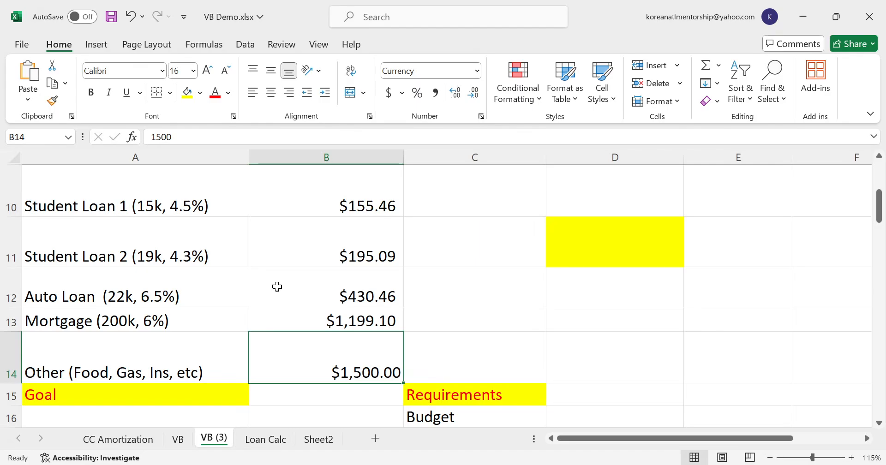
{"action": "key", "text": "Down"}
{"action": "key", "text": "Down"}
{"action": "key", "text": "Down"}
{"action": "key", "text": "Right"}
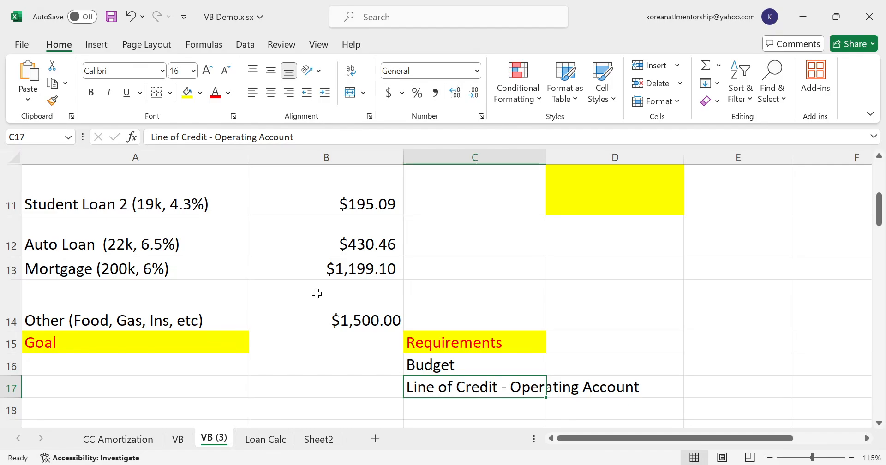
- Compare the Average American income with the empty Velocity Banking column and review the listed debts down to the mortgage
{"action": "scroll", "coordinate": [317, 294], "scroll_direction": "up", "scroll_amount": 5}
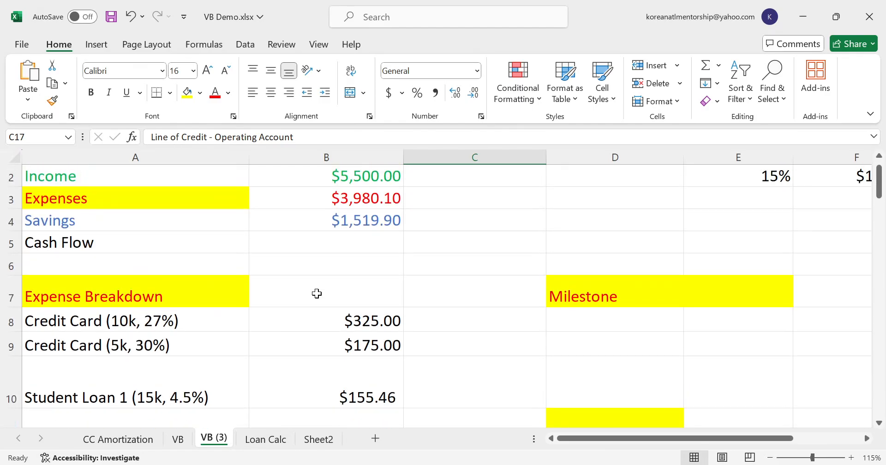
{"action": "left_click", "coordinate": [361, 214]}
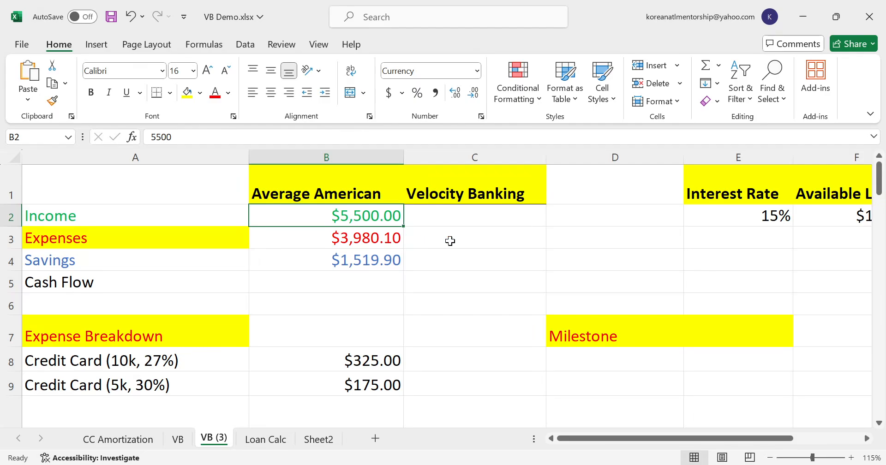
{"action": "left_click", "coordinate": [445, 224]}
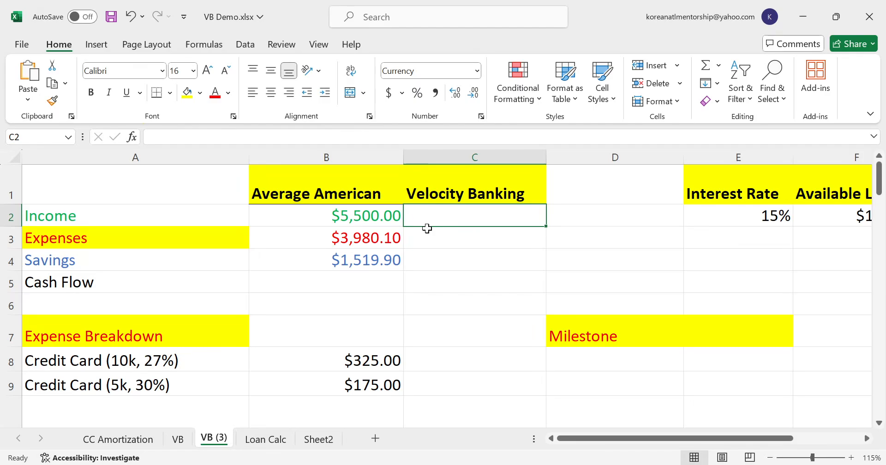
{"action": "scroll", "coordinate": [427, 229], "scroll_direction": "down", "scroll_amount": 5}
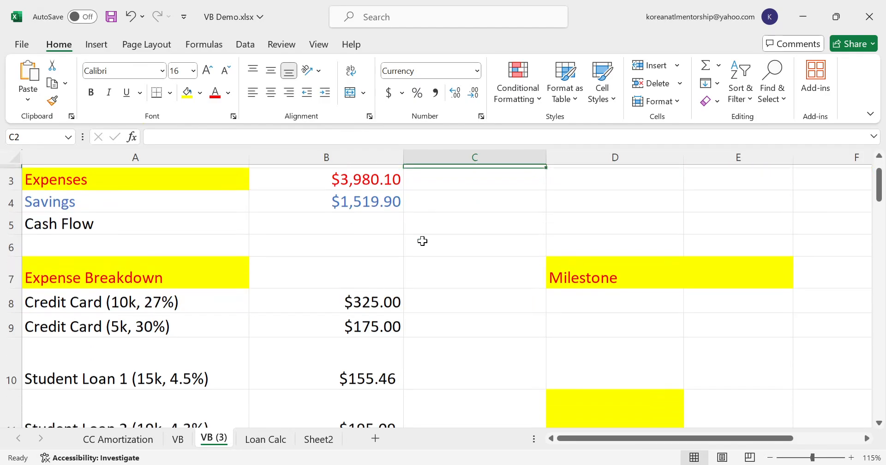
{"action": "scroll", "coordinate": [418, 249], "scroll_direction": "up", "scroll_amount": 1}
{"action": "scroll", "coordinate": [415, 255], "scroll_direction": "up", "scroll_amount": 1}
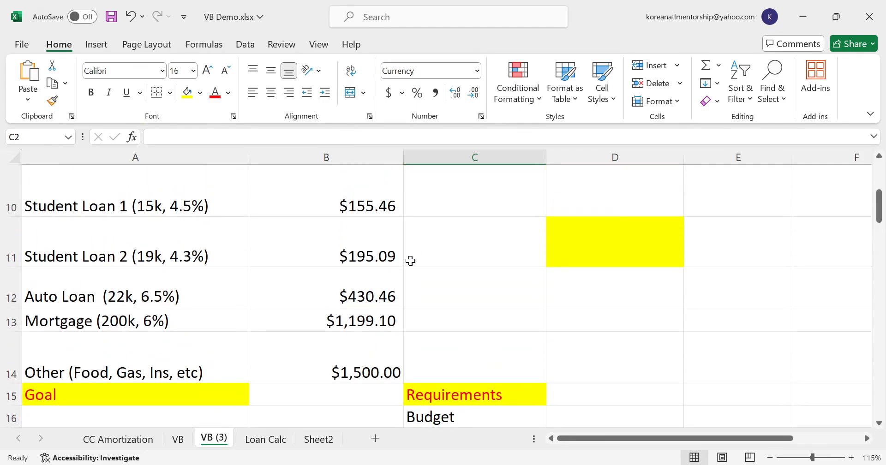
{"action": "left_click", "coordinate": [148, 326]}
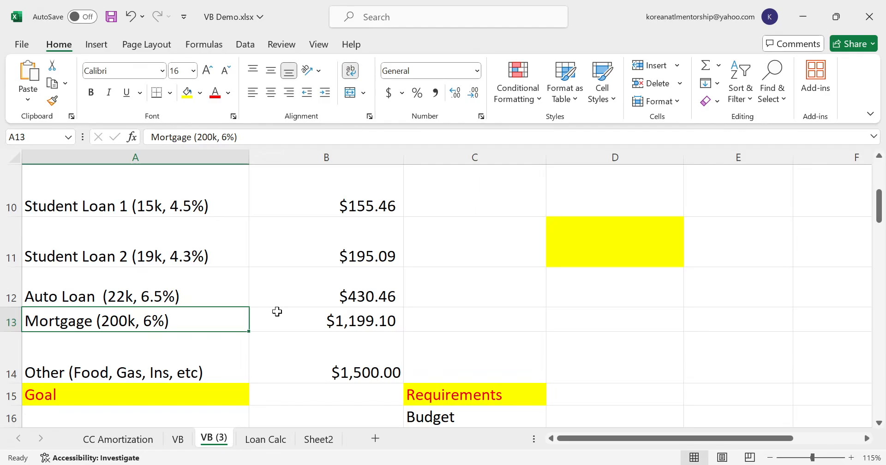
{"action": "scroll", "coordinate": [274, 314], "scroll_direction": "up", "scroll_amount": 3}
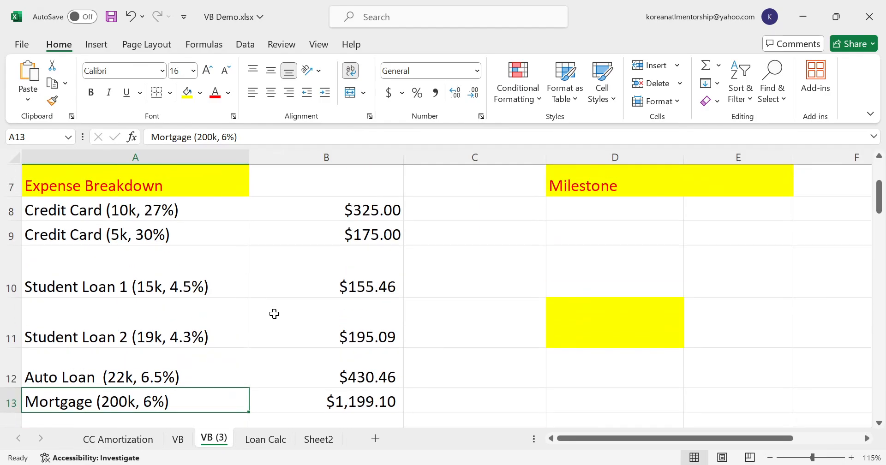
- Review the line of credit columns in row 2 and set the Interest Rate to 10%
{"action": "left_click", "coordinate": [696, 217]}
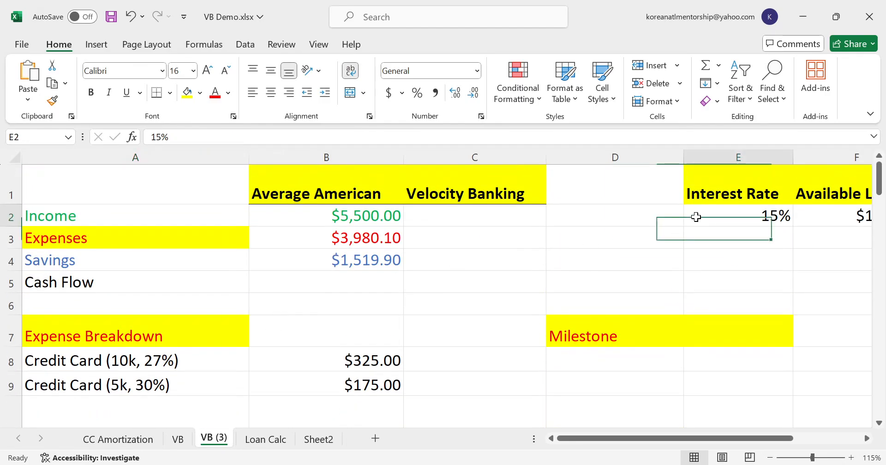
{"action": "key", "text": "Right"}
{"action": "key", "text": "Right"}
{"action": "key", "text": "Right"}
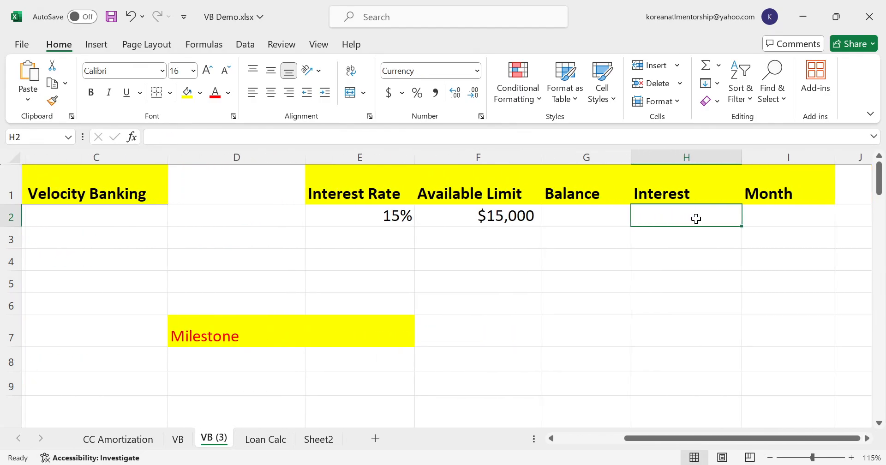
{"action": "key", "text": "Left"}
{"action": "key", "text": "Left"}
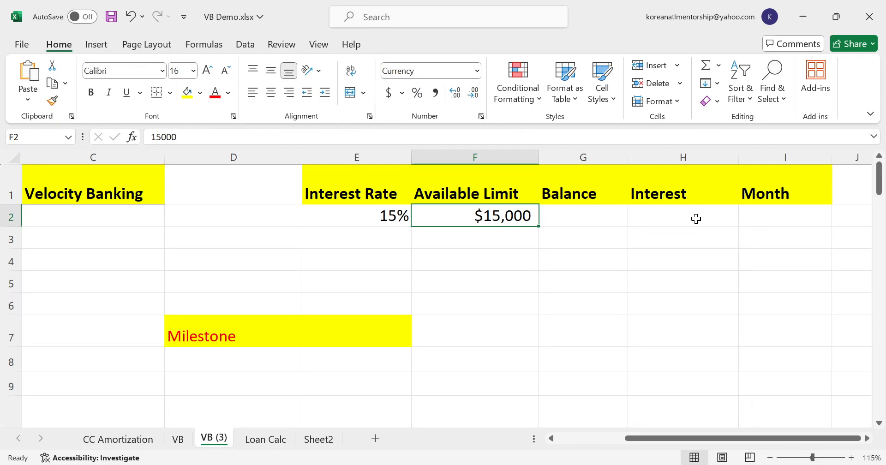
{"action": "key", "text": "Left"}
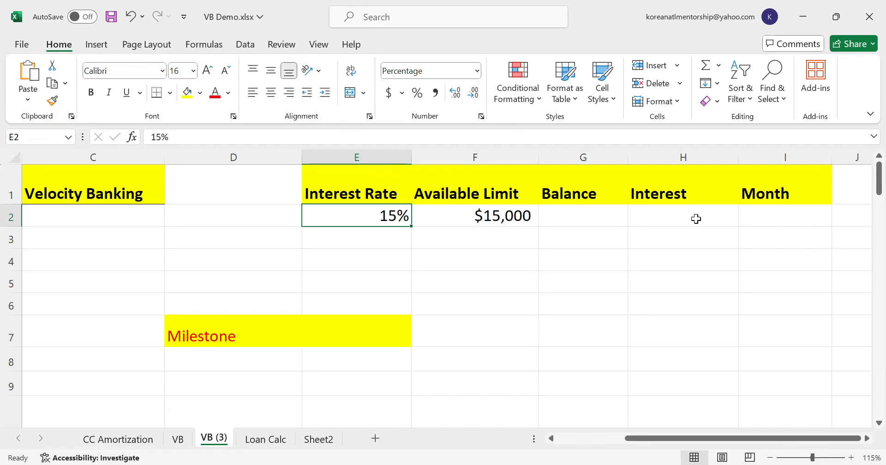
{"action": "type", "text": "10"}
{"action": "key", "text": "Return"}
- Set the line of credit's Available Limit to 30000
{"action": "key", "text": "Up"}
{"action": "key", "text": "Right"}
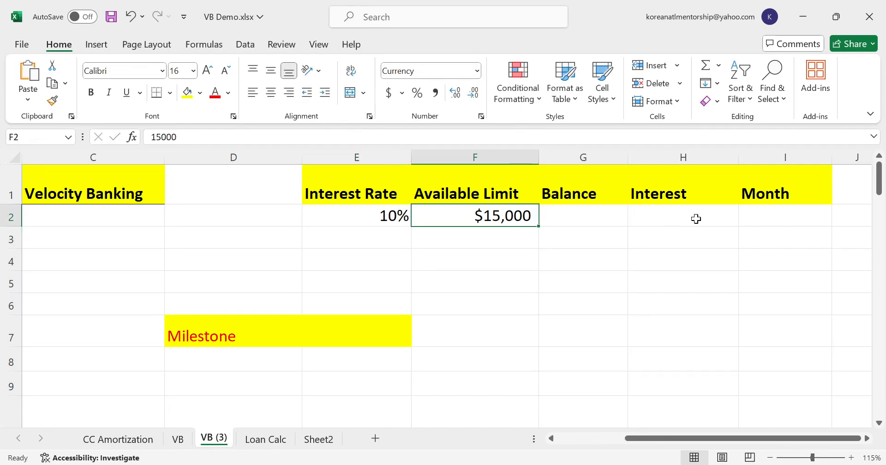
{"action": "type", "text": "30000"}
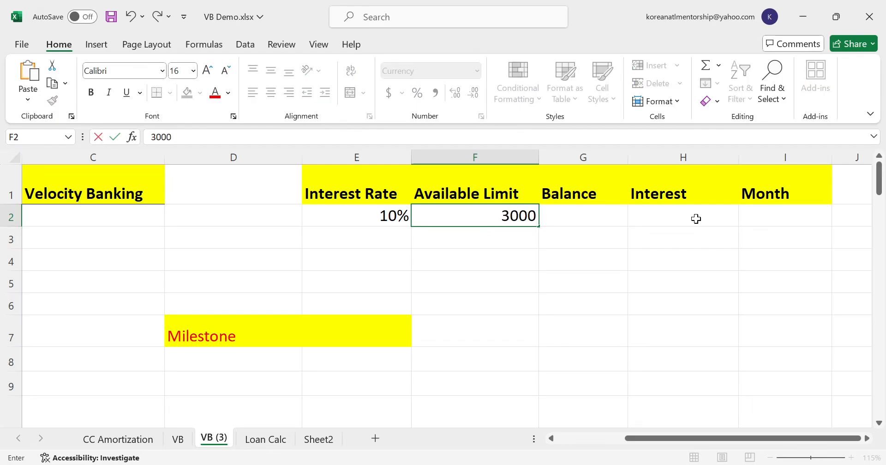
{"action": "key", "text": "Return"}
{"action": "key", "text": "Up"}
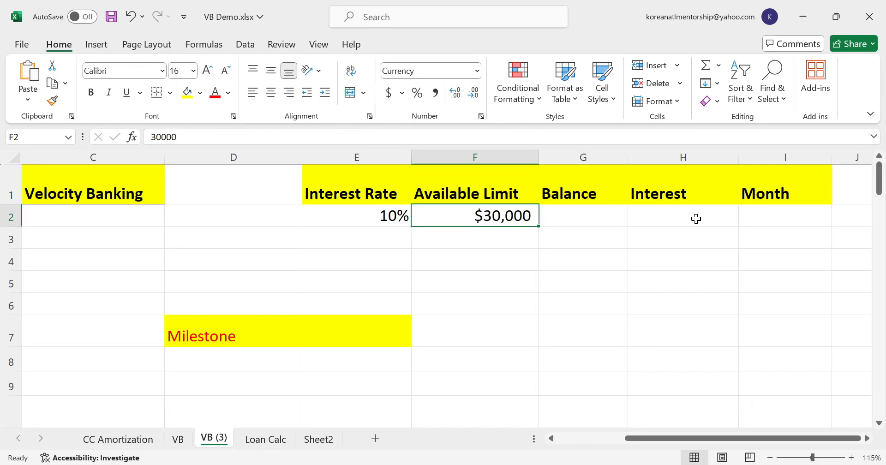
- Set the line of credit's Month in row 2 to 0
{"action": "key", "text": "Right"}
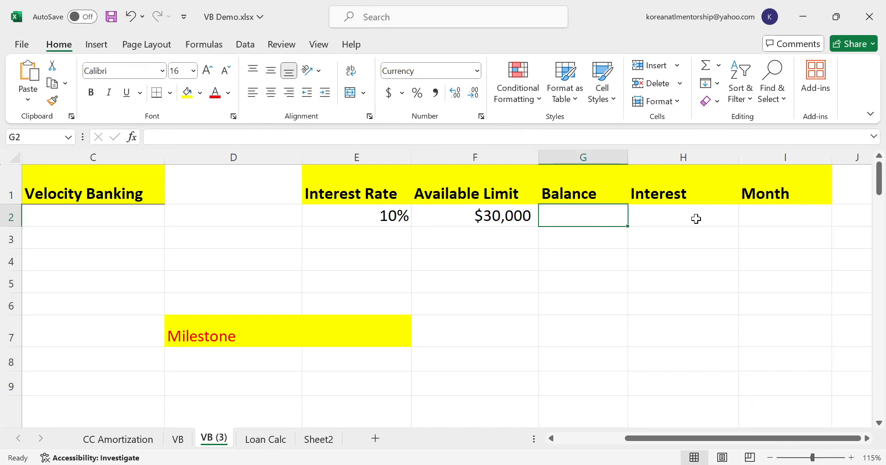
{"action": "key", "text": "Right"}
{"action": "key", "text": "Right"}
{"action": "type", "text": "0"}
{"action": "key", "text": "Return"}
- Review the Budget and Line of Credit - Operating Account requirements and the empty cell under Goal
{"action": "key", "text": "Left"}
{"action": "key", "text": "Left"}
{"action": "key", "text": "Left"}
{"action": "key", "text": "Left"}
{"action": "key", "text": "Left"}
{"action": "key", "text": "Left"}
{"action": "key", "text": "Left"}
{"action": "key", "text": "Left"}
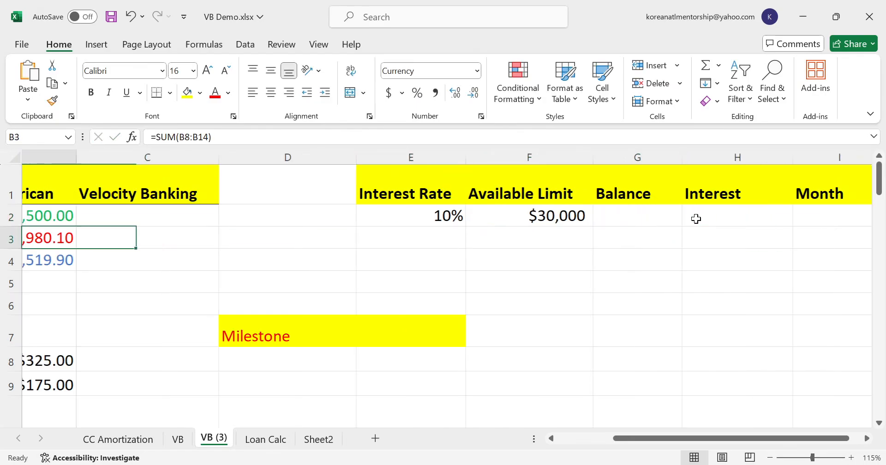
{"action": "key", "text": "Down"}
{"action": "key", "text": "Down"}
{"action": "key", "text": "Down"}
{"action": "key", "text": "Down"}
{"action": "key", "text": "Down"}
{"action": "key", "text": "Down"}
{"action": "key", "text": "Down"}
{"action": "key", "text": "Right"}
{"action": "key", "text": "Down"}
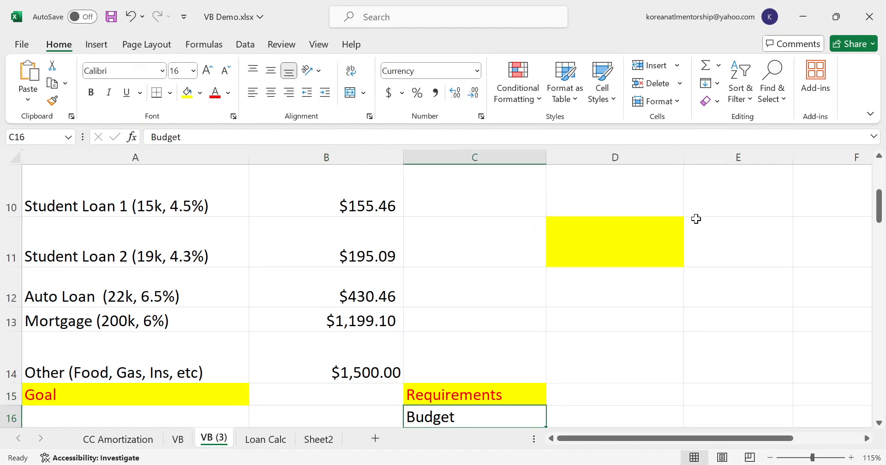
{"action": "key", "text": "Down"}
{"action": "key", "text": "Down"}
{"action": "key", "text": "Up"}
{"action": "key", "text": "Up"}
{"action": "key", "text": "Left"}
{"action": "key", "text": "Left"}
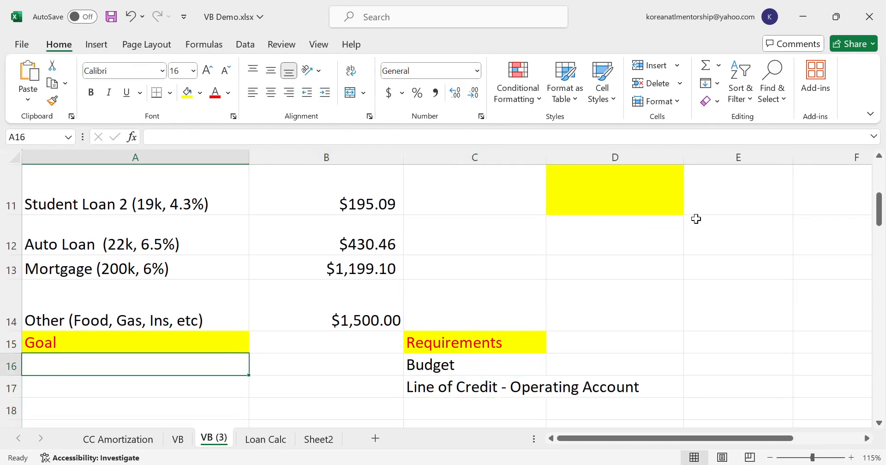
- Work out the total debt in thousands with =10+5+15+19+22+200 in C8, clearing the cell once it is read
{"action": "key", "text": "Up"}
{"action": "key", "text": "Up"}
{"action": "key", "text": "Up"}
{"action": "key", "text": "Up"}
{"action": "key", "text": "Up"}
{"action": "key", "text": "Up"}
{"action": "key", "text": "Up"}
{"action": "key", "text": "Up"}
{"action": "key", "text": "Up"}
{"action": "key", "text": "Down"}
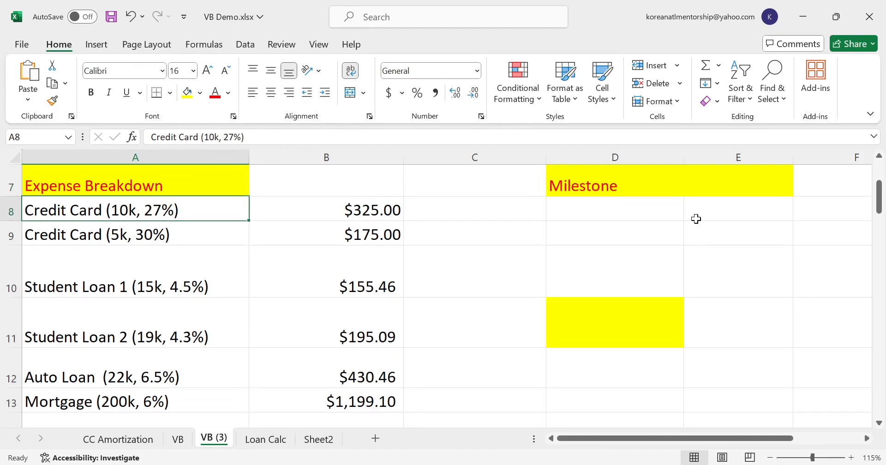
{"action": "key", "text": "Down"}
{"action": "key", "text": "Down"}
{"action": "key", "text": "Right"}
{"action": "key", "text": "Right"}
{"action": "key", "text": "Up"}
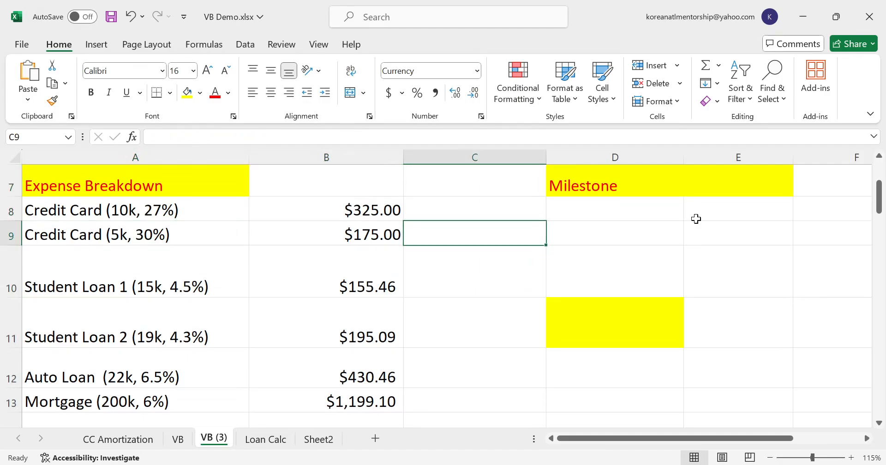
{"action": "key", "text": "Up"}
{"action": "type", "text": "=10+5+"}
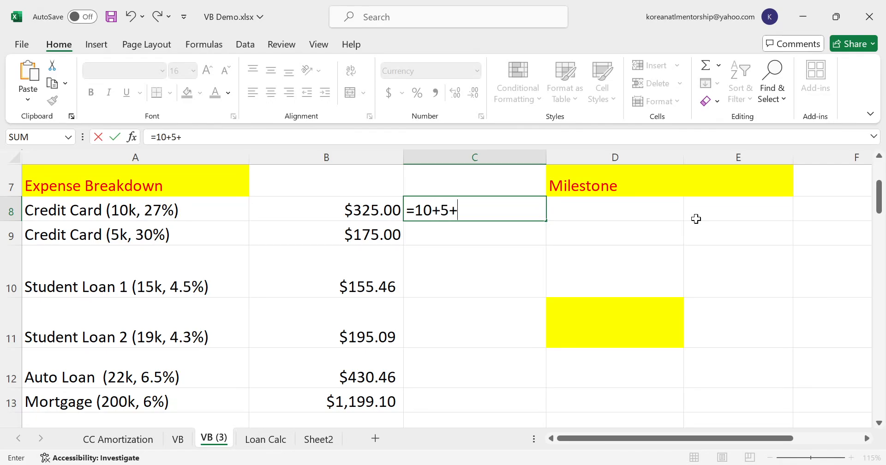
{"action": "type", "text": "15+19+22+200"}
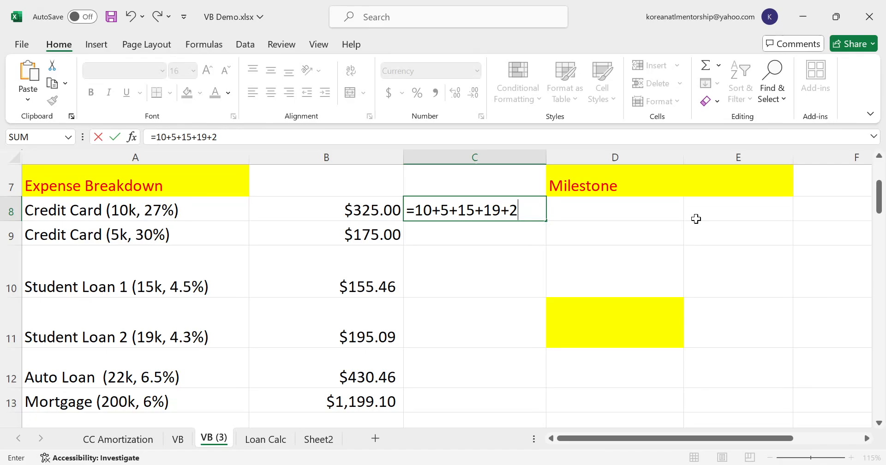
{"action": "key", "text": "Return"}
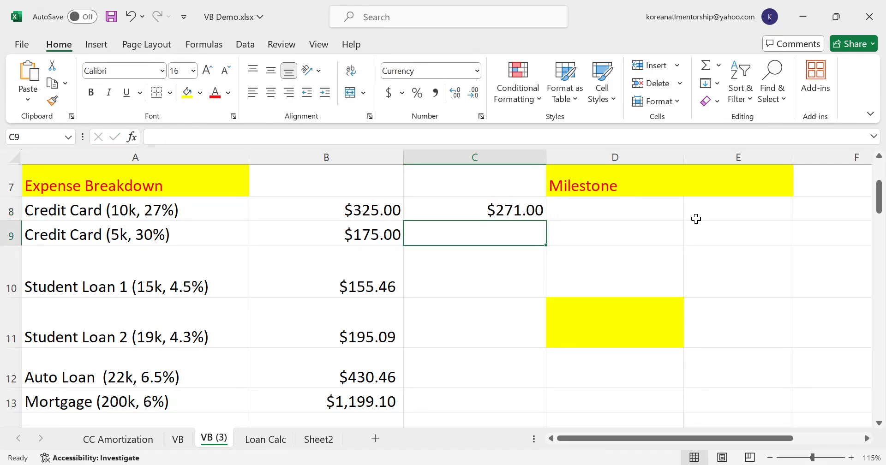
{"action": "key", "text": "Up"}
{"action": "key", "text": "Delete"}
- Enter the goal "Pay off 271k" in A16 under the Goal heading
{"action": "key", "text": "Left"}
{"action": "key", "text": "Down"}
{"action": "key", "text": "Down"}
{"action": "key", "text": "Down"}
{"action": "key", "text": "Down"}
{"action": "key", "text": "Down"}
{"action": "key", "text": "Down"}
{"action": "key", "text": "Down"}
{"action": "key", "text": "Down"}
{"action": "key", "text": "Left"}
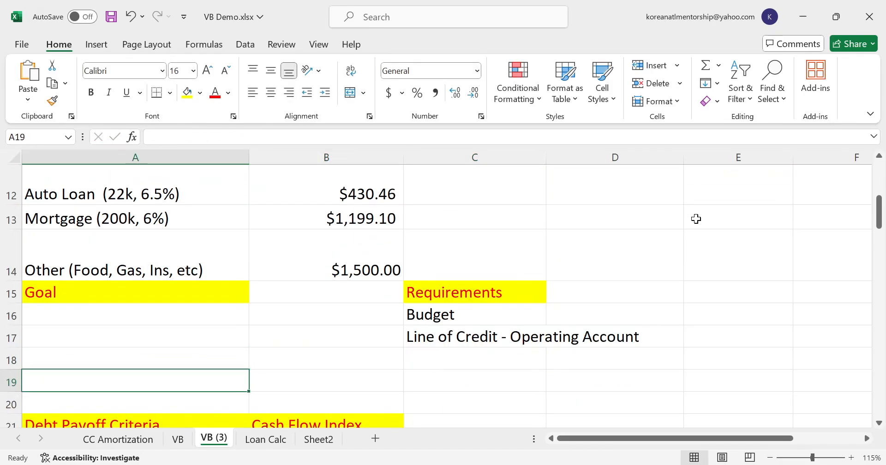
{"action": "type", "text": "Pay off "}
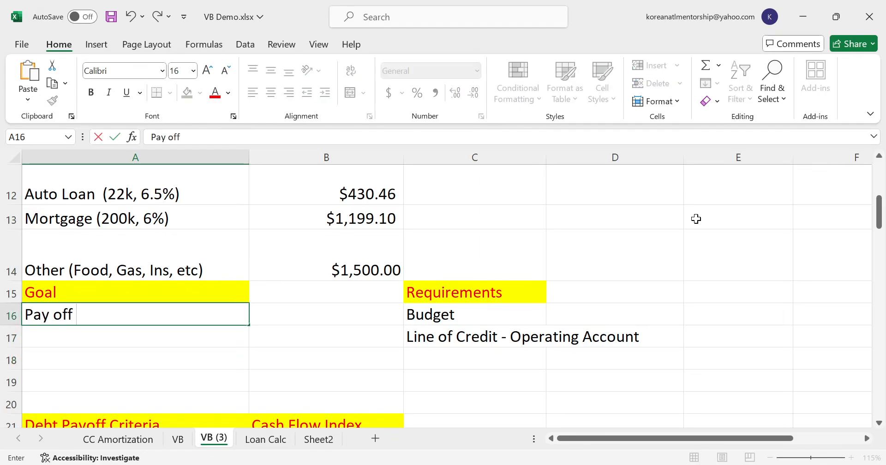
{"action": "type", "text": "271k"}
{"action": "key", "text": "Return"}
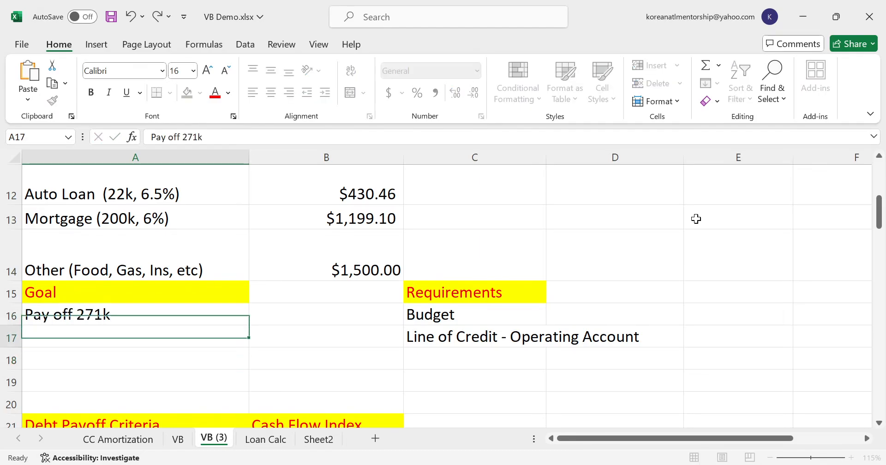
- Copy the Average American income from B2 to the Velocity Banking column in C2
{"action": "key", "text": "Up"}
{"action": "key", "text": "Up"}
{"action": "key", "text": "Up"}
{"action": "key", "text": "Up"}
{"action": "key", "text": "Up"}
{"action": "key", "text": "Up"}
{"action": "key", "text": "Up"}
{"action": "key", "text": "Up"}
{"action": "key", "text": "Up"}
{"action": "key", "text": "Up"}
{"action": "key", "text": "Up"}
{"action": "key", "text": "Up"}
{"action": "key", "text": "Up"}
{"action": "key", "text": "Right"}
{"action": "key", "text": "Up"}
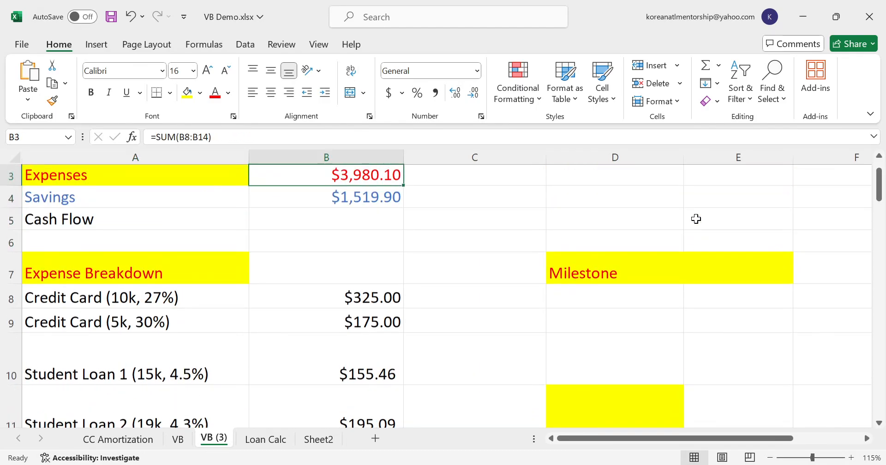
{"action": "key", "text": "Up"}
{"action": "key", "text": "Up"}
{"action": "key", "text": "Down"}
{"action": "key", "text": "ctrl+c"}
{"action": "key", "text": "Right"}
{"action": "key", "text": "ctrl+v"}
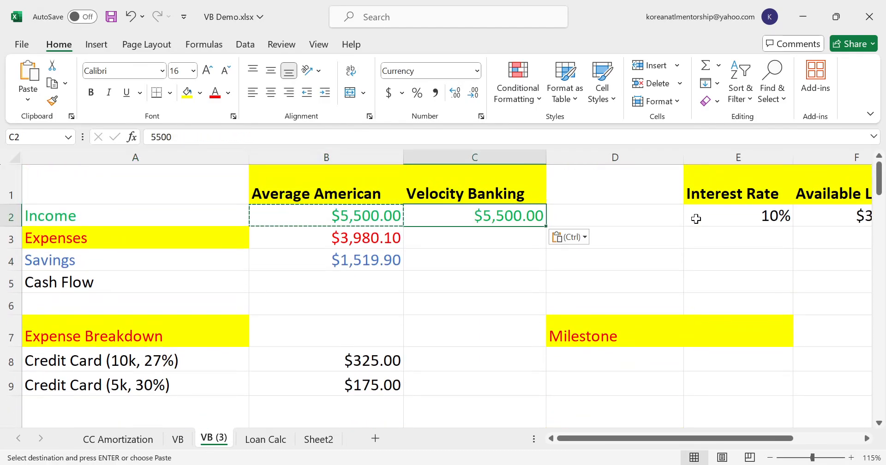
{"action": "key", "text": "Escape"}
- Set the Velocity Banking savings in C4 to 0
{"action": "key", "text": "Down"}
{"action": "key", "text": "Left"}
{"action": "key", "text": "Down"}
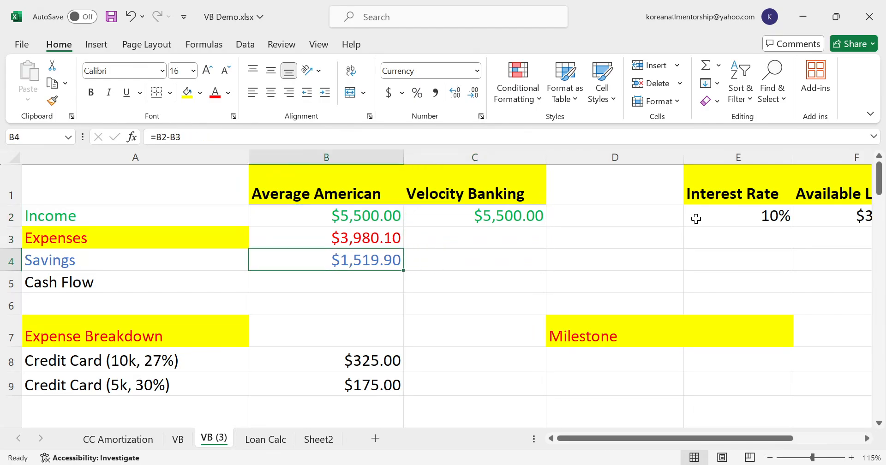
{"action": "key", "text": "Right"}
{"action": "type", "text": "0"}
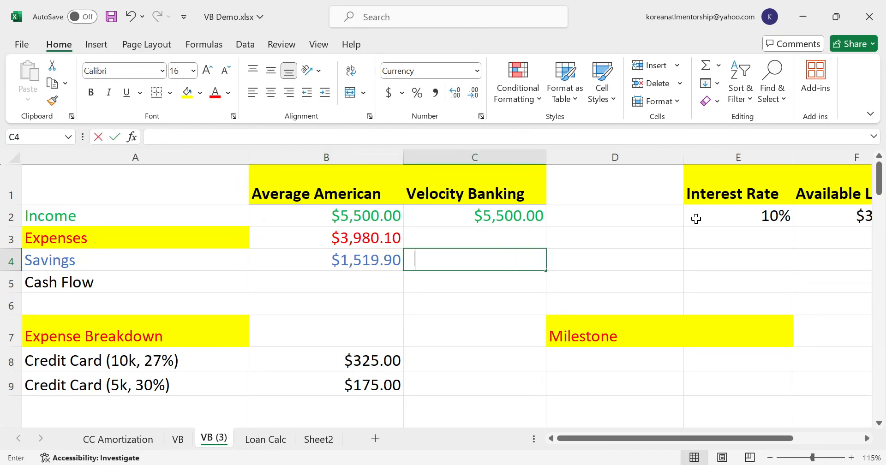
{"action": "key", "text": "Return"}
- Copy the Average American total expenses formula from B3 to the Velocity Banking column in C3
{"action": "key", "text": "Up"}
{"action": "key", "text": "Up"}
{"action": "key", "text": "Left"}
{"action": "key", "text": "ctrl+c"}
{"action": "key", "text": "Right"}
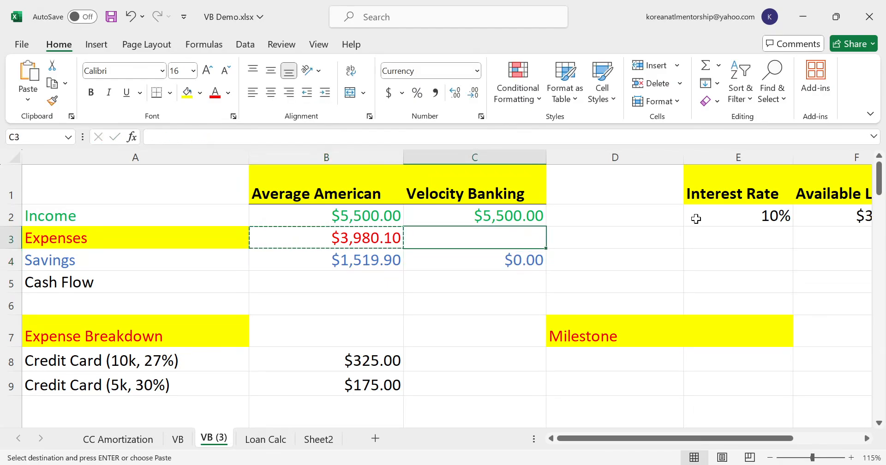
{"action": "key", "text": "ctrl+v"}
- Copy all the expense breakdown amounts in B8:B14 to the Velocity Banking column, starting at C8
{"action": "key", "text": "Down"}
{"action": "key", "text": "Down"}
{"action": "key", "text": "Left"}
{"action": "key", "text": "Down"}
{"action": "key", "text": "Down"}
{"action": "key", "text": "Down"}
{"action": "key", "text": "shift+Down"}
{"action": "key", "text": "shift+Down"}
{"action": "key", "text": "shift+Down"}
{"action": "key", "text": "shift+Down"}
{"action": "key", "text": "shift+Down"}
{"action": "key", "text": "shift+Down"}
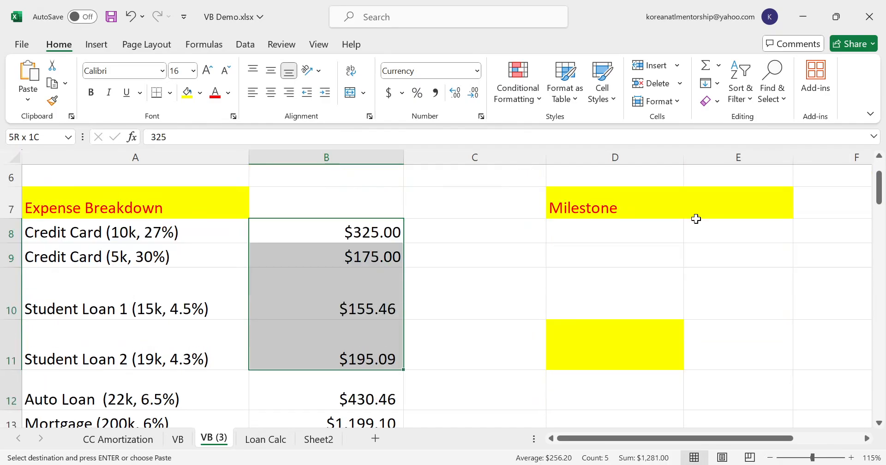
{"action": "key", "text": "ctrl+c"}
{"action": "key", "text": "Right"}
{"action": "key", "text": "ctrl+v"}
- Calculate the Velocity Banking cash flow in C5 with the formula =C2-C3
{"action": "key", "text": "Up"}
{"action": "key", "text": "Up"}
{"action": "key", "text": "Up"}
{"action": "key", "text": "Up"}
{"action": "key", "text": "Up"}
{"action": "key", "text": "Up"}
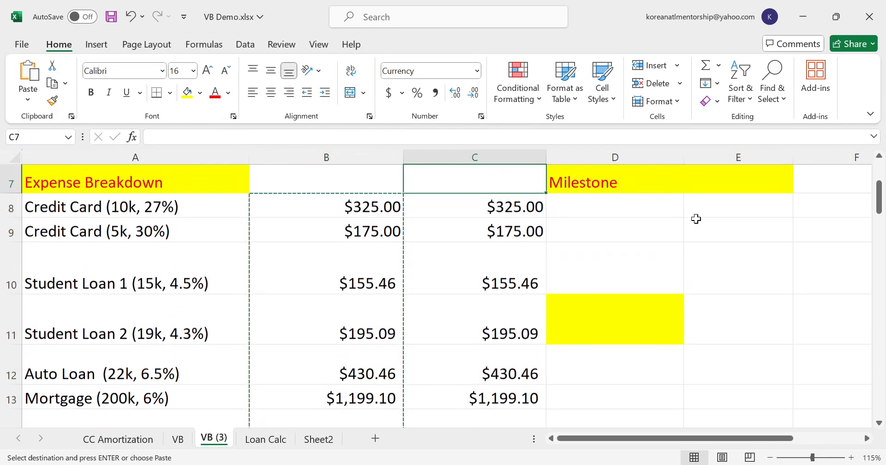
{"action": "key", "text": "Down"}
{"action": "key", "text": "Down"}
{"action": "key", "text": "Down"}
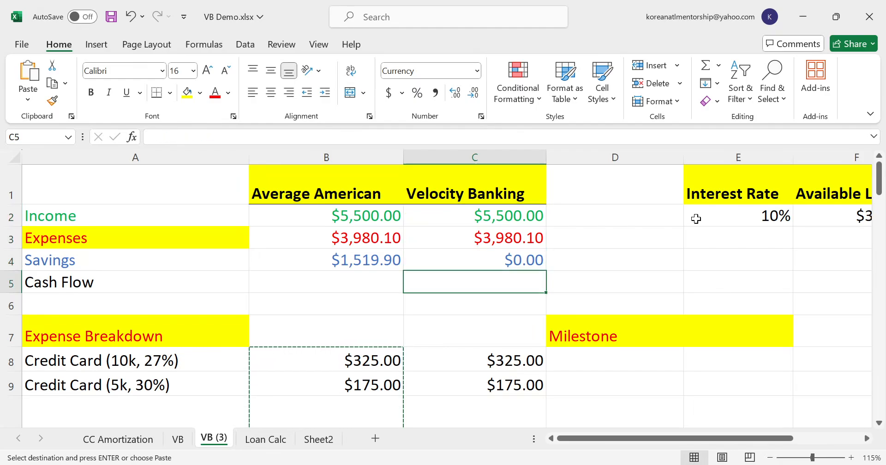
{"action": "type", "text": "=c2-c3"}
{"action": "key", "text": "Return"}
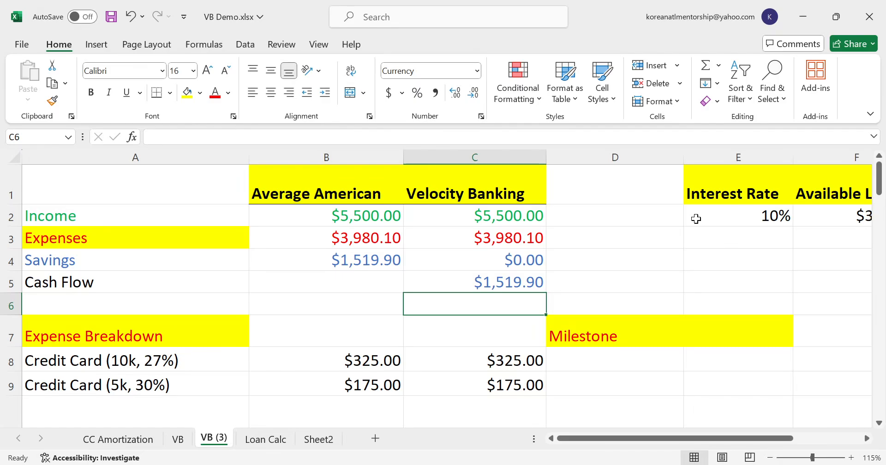
- Compare the Average American savings with the Velocity Banking income, savings and cash flow
{"action": "key", "text": "Up"}
{"action": "key", "text": "Up"}
{"action": "key", "text": "Left"}
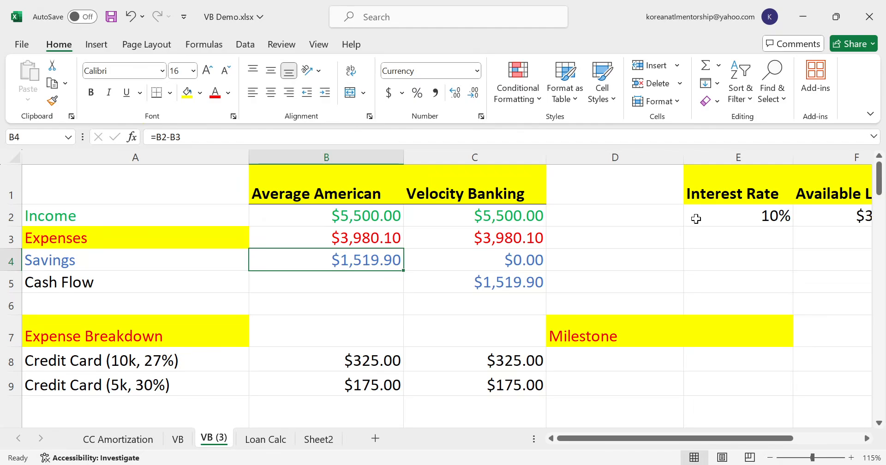
{"action": "key", "text": "Right"}
{"action": "key", "text": "Up"}
{"action": "key", "text": "Up"}
{"action": "key", "text": "Down"}
{"action": "key", "text": "Down"}
{"action": "key", "text": "Down"}
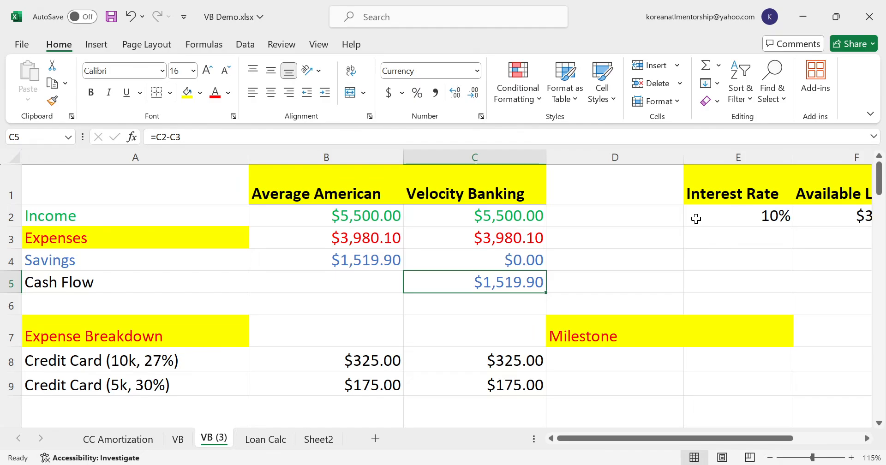
{"action": "key", "text": "Up"}
{"action": "key", "text": "Down"}
{"action": "key", "text": "Up"}
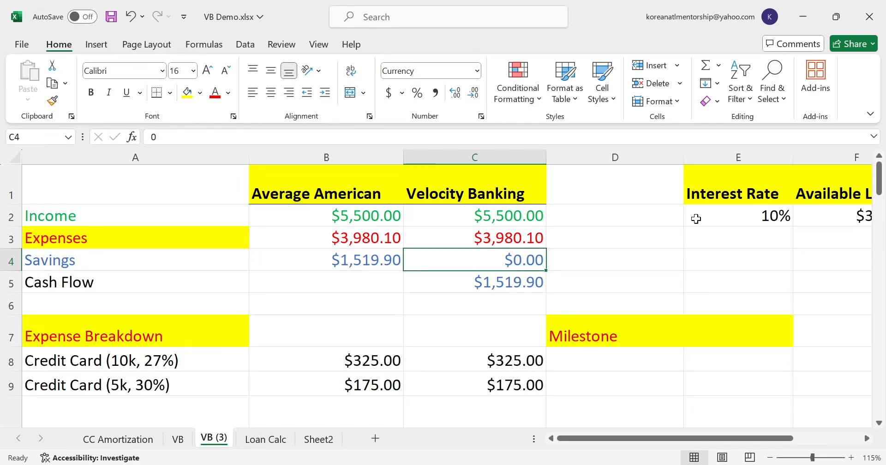
{"action": "key", "text": "Down"}
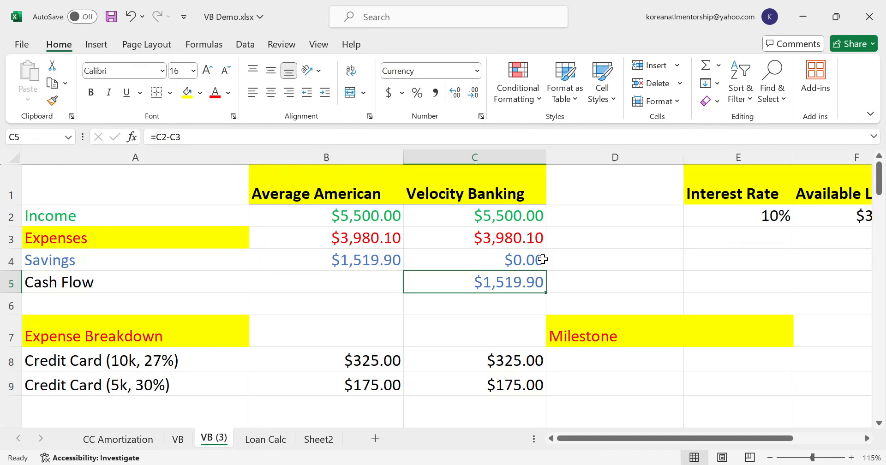
- Check the two credit card debts in A8:A9 and set the line of credit's Balance in G2 to 15000
{"action": "key", "text": "Down"}
{"action": "key", "text": "Down"}
{"action": "key", "text": "Down"}
{"action": "key", "text": "Left"}
{"action": "key", "text": "Left"}
{"action": "key", "text": "shift+Down"}
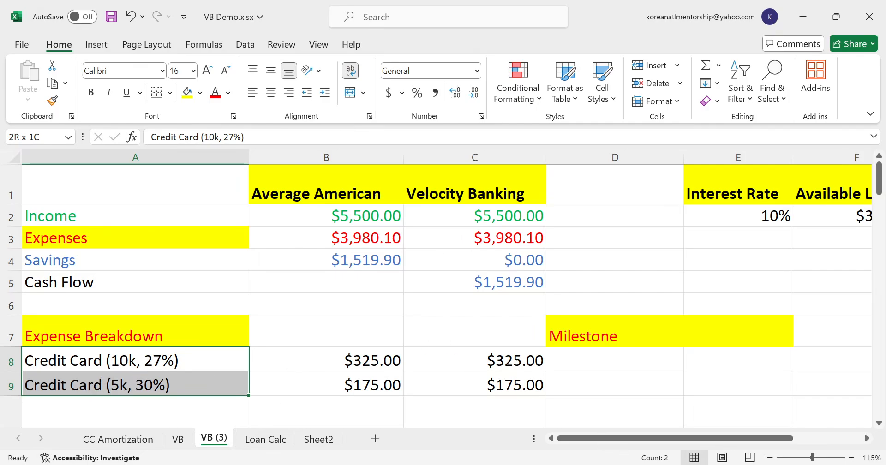
{"action": "left_click", "coordinate": [692, 256]}
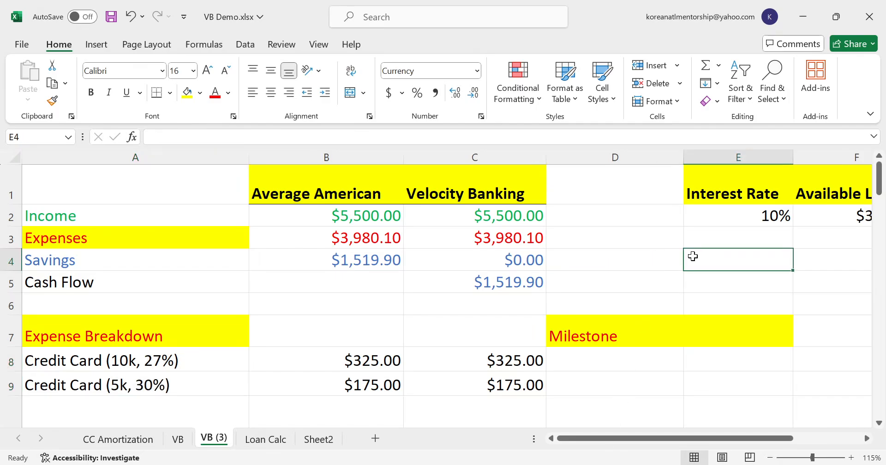
{"action": "key", "text": "Right"}
{"action": "key", "text": "Right"}
{"action": "key", "text": "Right"}
{"action": "key", "text": "Up"}
{"action": "key", "text": "Up"}
{"action": "key", "text": "Left"}
{"action": "type", "text": "15000"}
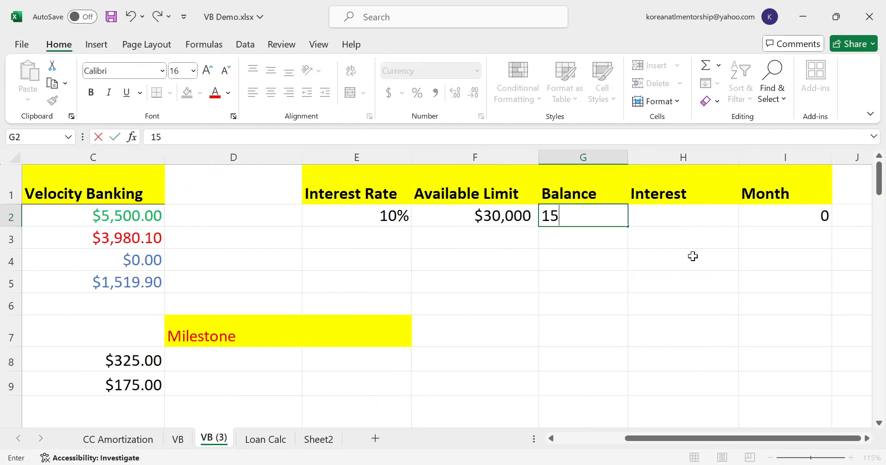
{"action": "key", "text": "Return"}
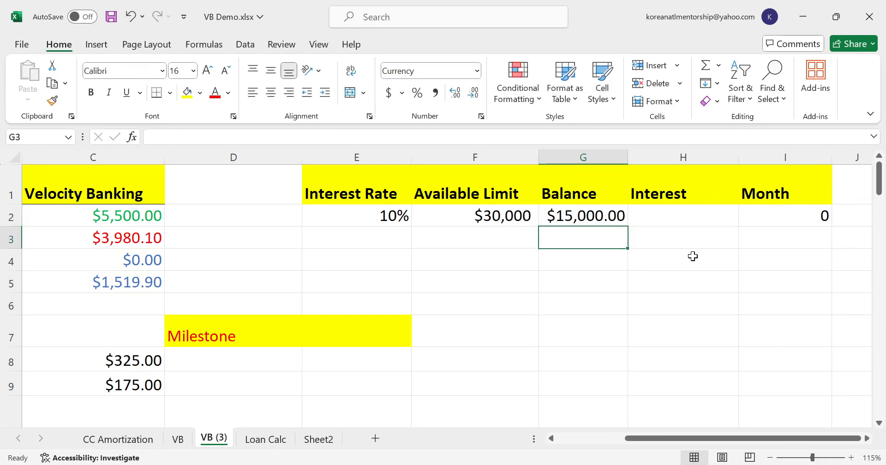
- Enter the note "PAYCHECK -> LOC" in D2 beside the Velocity Banking income
{"action": "key", "text": "Left"}
{"action": "key", "text": "Left"}
{"action": "key", "text": "Left"}
{"action": "key", "text": "Up"}
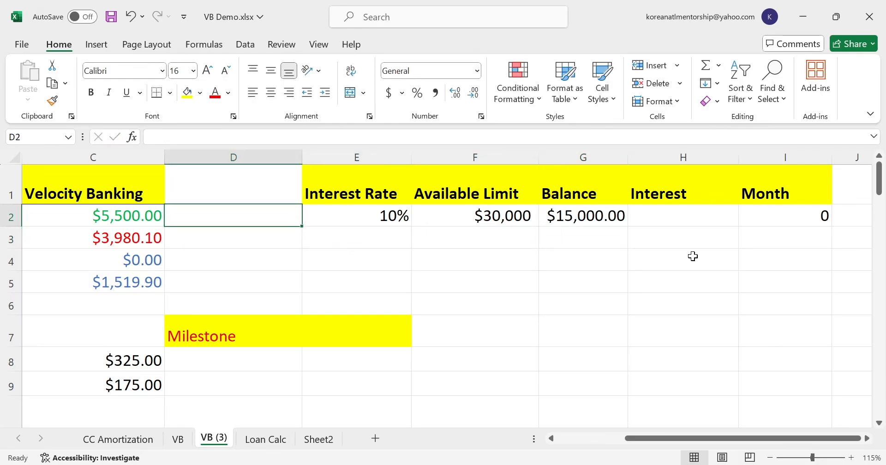
{"action": "key", "text": "Right"}
{"action": "key", "text": "Right"}
{"action": "key", "text": "Left"}
{"action": "key", "text": "Left"}
{"action": "key", "text": "Left"}
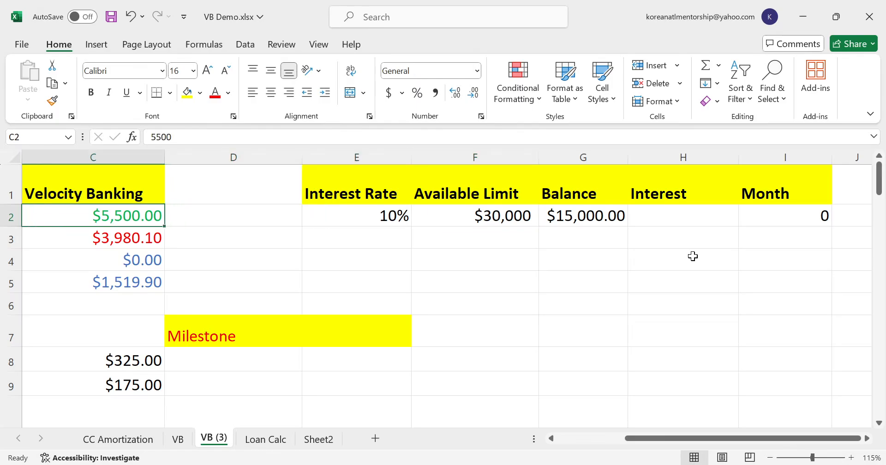
{"action": "key", "text": "Right"}
{"action": "key", "text": "Left"}
{"action": "key", "text": "Left"}
{"action": "key", "text": "Right"}
{"action": "key", "text": "Right"}
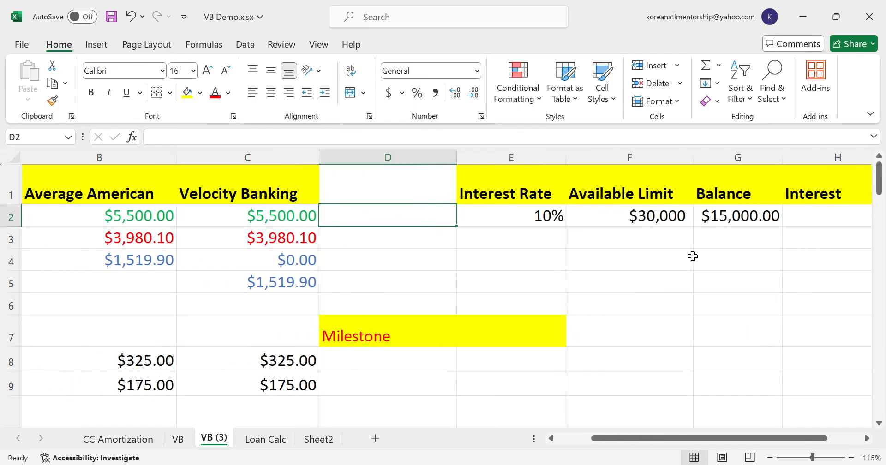
{"action": "type", "text": "PAYCH"}
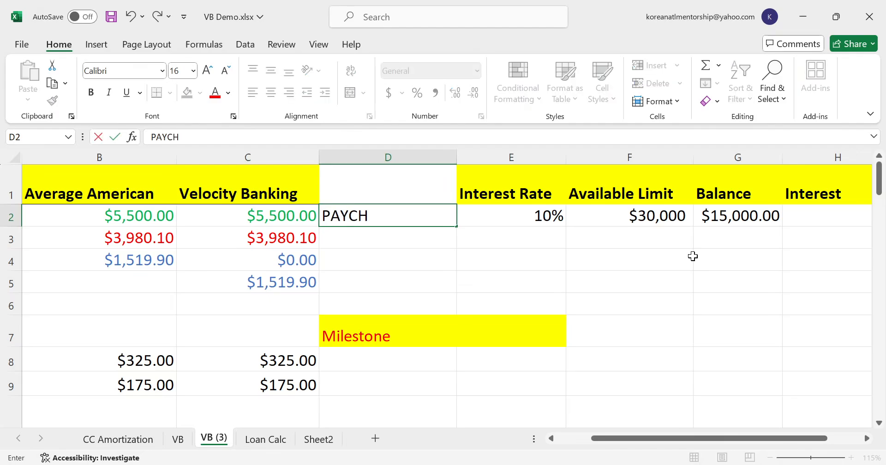
{"action": "type", "text": "ECK -> LOC"}
{"action": "key", "text": "Return"}
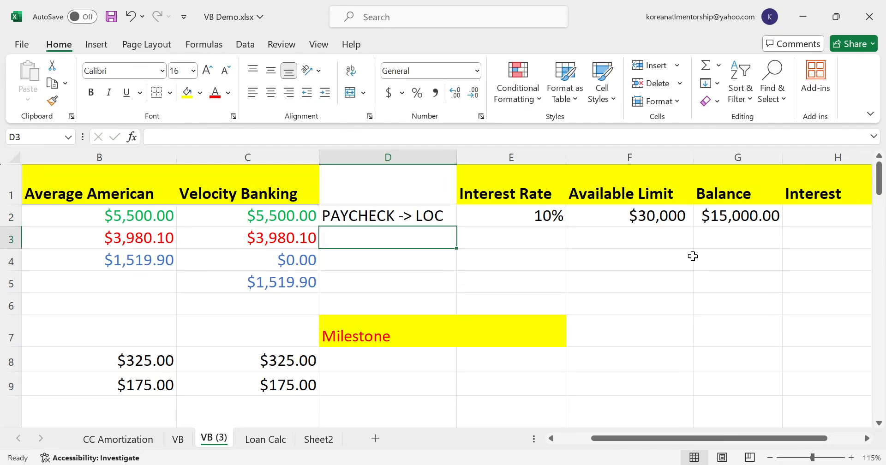
- Enter the note "EXPENSES <- LOC" in D3 beside the Velocity Banking expenses
{"action": "type", "text": "EXPENSES ,"}
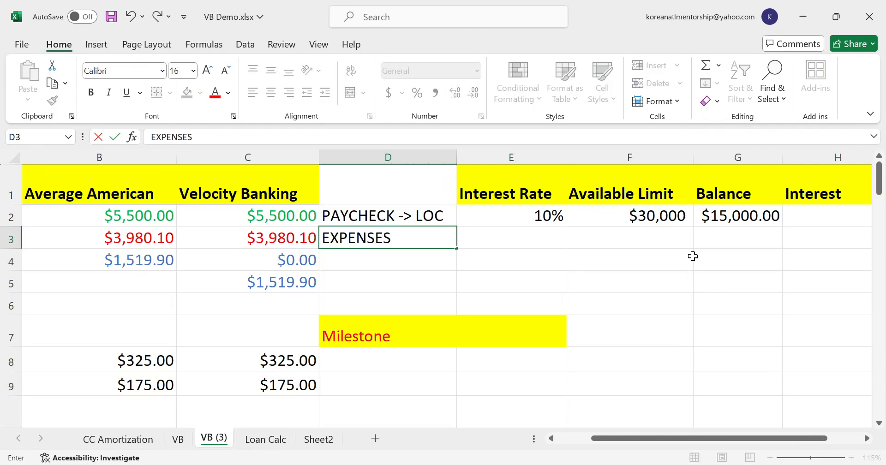
{"action": "key", "text": "BackSpace"}
{"action": "type", "text": "<- LOC"}
{"action": "key", "text": "Return"}
- Review the Expenses row and the debts listed under Expense Breakdown in column A
{"action": "key", "text": "Up"}
{"action": "key", "text": "Up"}
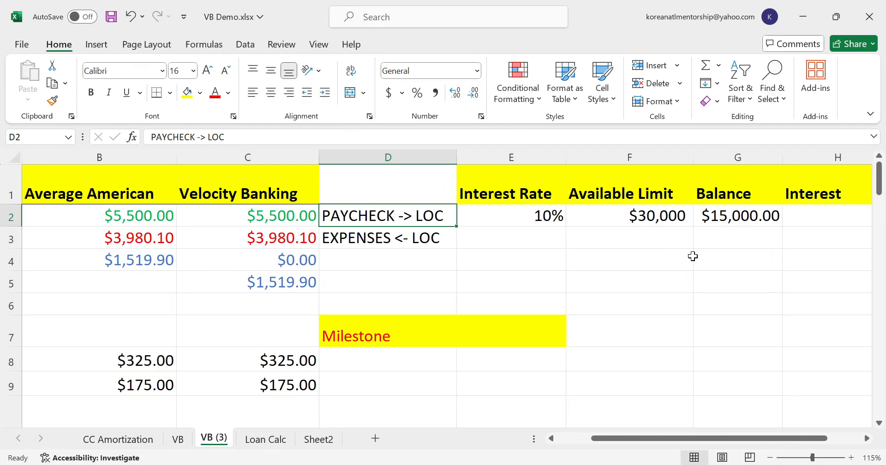
{"action": "key", "text": "Left"}
{"action": "key", "text": "Left"}
{"action": "key", "text": "Left"}
{"action": "key", "text": "Down"}
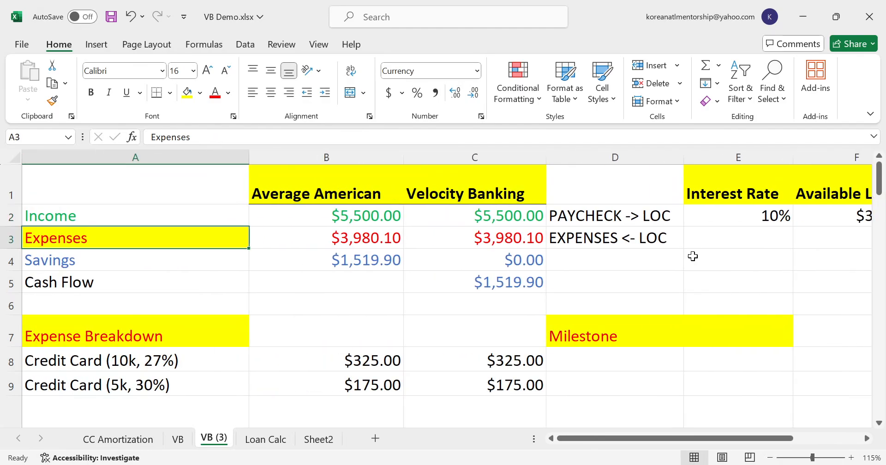
{"action": "key", "text": "Down"}
{"action": "key", "text": "Down"}
{"action": "key", "text": "Down"}
{"action": "key", "text": "Down"}
{"action": "key", "text": "Down"}
{"action": "key", "text": "Down"}
{"action": "key", "text": "Down"}
{"action": "key", "text": "Down"}
{"action": "key", "text": "Down"}
{"action": "key", "text": "Up"}
{"action": "key", "text": "Up"}
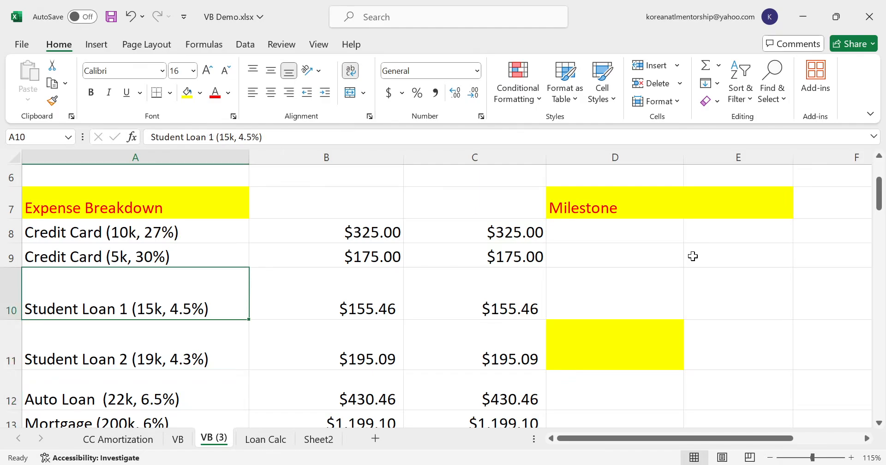
{"action": "key", "text": "Up"}
{"action": "key", "text": "Up"}
{"action": "key", "text": "Up"}
{"action": "key", "text": "Up"}
{"action": "key", "text": "Up"}
{"action": "key", "text": "Up"}
{"action": "key", "text": "Up"}
{"action": "key", "text": "Up"}
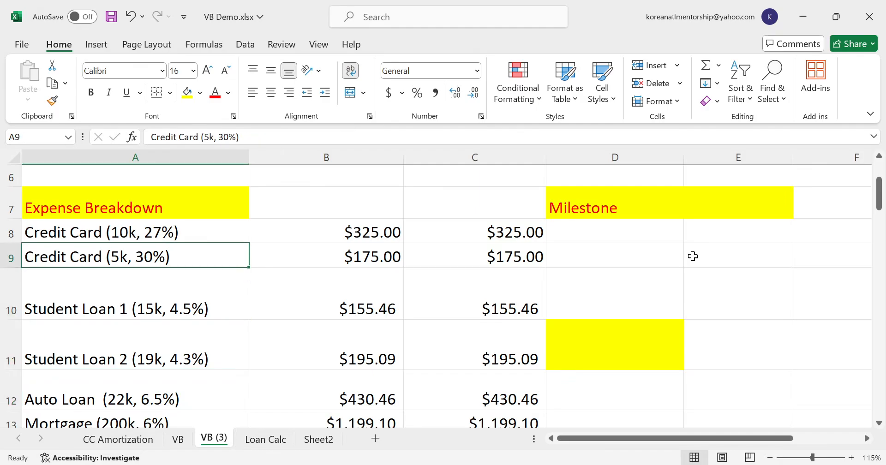
{"action": "key", "text": "Down"}
{"action": "key", "text": "Down"}
{"action": "key", "text": "Down"}
{"action": "key", "text": "Down"}
{"action": "key", "text": "Down"}
{"action": "key", "text": "Down"}
{"action": "key", "text": "Down"}
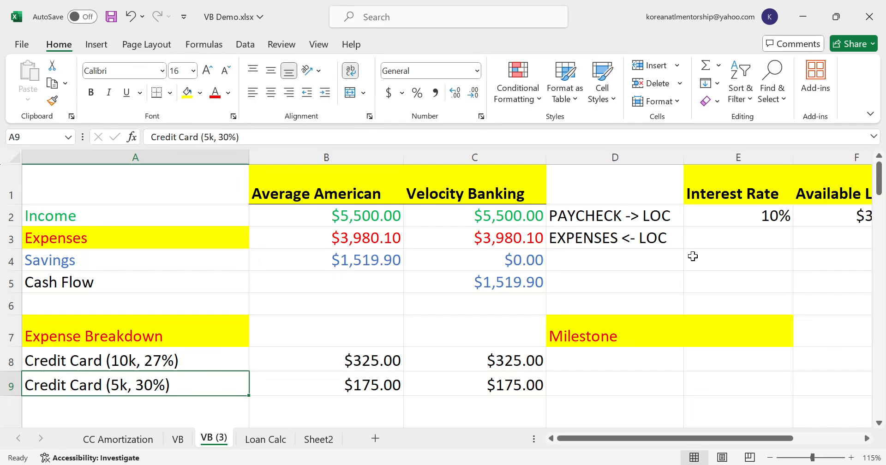
- Highlight all debts from the first credit card to the mortgage in A8:A13, then only the two credit cards in A8:A9
{"action": "key", "text": "Up"}
{"action": "key", "text": "shift+Down"}
{"action": "key", "text": "shift+Down"}
{"action": "key", "text": "shift+Down"}
{"action": "key", "text": "shift+Down"}
{"action": "key", "text": "shift+Down"}
{"action": "key", "text": "shift+Down"}
{"action": "key", "text": "shift+Down"}
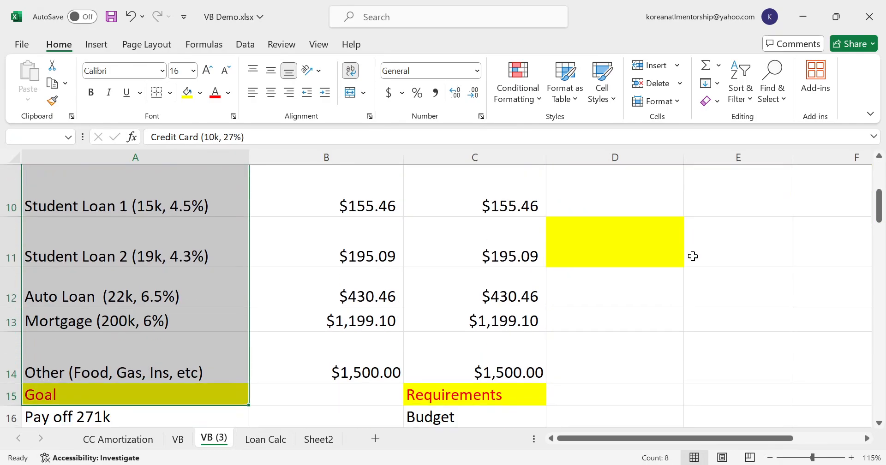
{"action": "key", "text": "shift+Up"}
{"action": "key", "text": "shift+Up"}
{"action": "key", "text": "shift+Up"}
{"action": "key", "text": "shift+Down"}
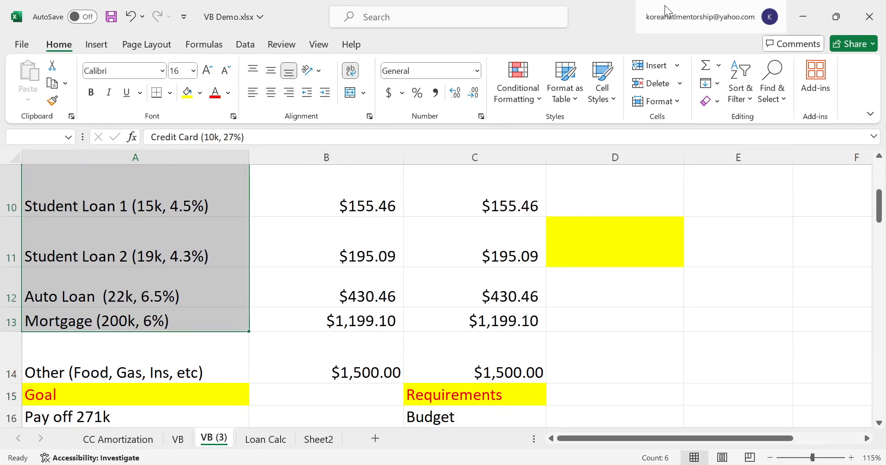
{"action": "scroll", "coordinate": [241, 223], "scroll_direction": "up", "scroll_amount": 1}
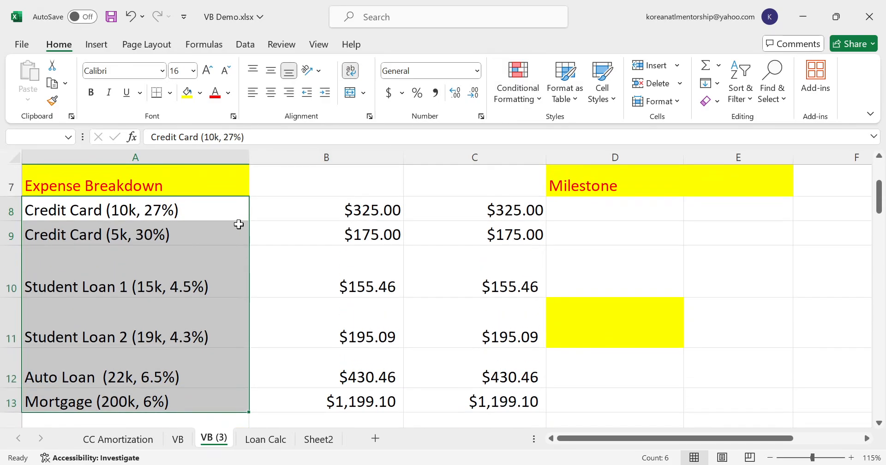
{"action": "left_click", "coordinate": [239, 224]}
{"action": "left_click", "coordinate": [163, 210], "text": "shift"}
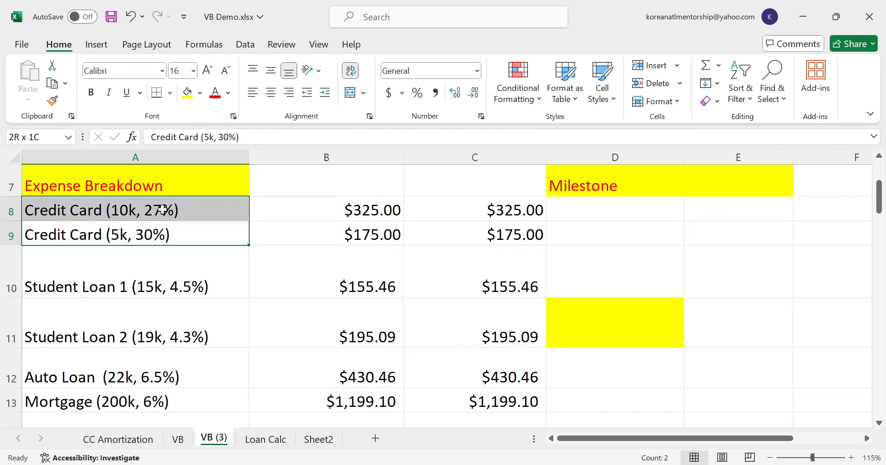
- Add the first month to the line of credit table with the formula =I2+1 in I3
{"action": "key", "text": "Right"}
{"action": "key", "text": "Right"}
{"action": "key", "text": "Right"}
{"action": "key", "text": "Right"}
{"action": "key", "text": "Right"}
{"action": "key", "text": "Right"}
{"action": "key", "text": "Right"}
{"action": "key", "text": "Right"}
{"action": "key", "text": "Right"}
{"action": "key", "text": "Right"}
{"action": "key", "text": "Right"}
{"action": "key", "text": "Up"}
{"action": "key", "text": "Up"}
{"action": "key", "text": "Up"}
{"action": "key", "text": "Up"}
{"action": "key", "text": "Up"}
{"action": "key", "text": "Up"}
{"action": "key", "text": "Up"}
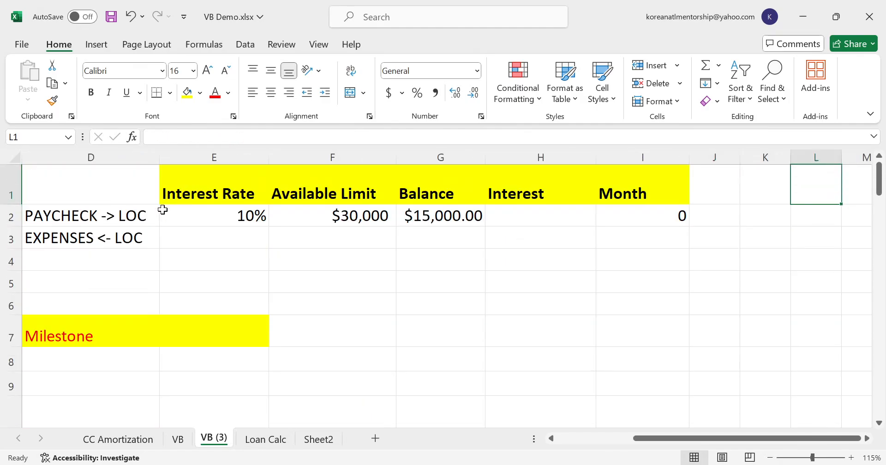
{"action": "key", "text": "Left"}
{"action": "key", "text": "Left"}
{"action": "key", "text": "Left"}
{"action": "key", "text": "Down"}
{"action": "key", "text": "Down"}
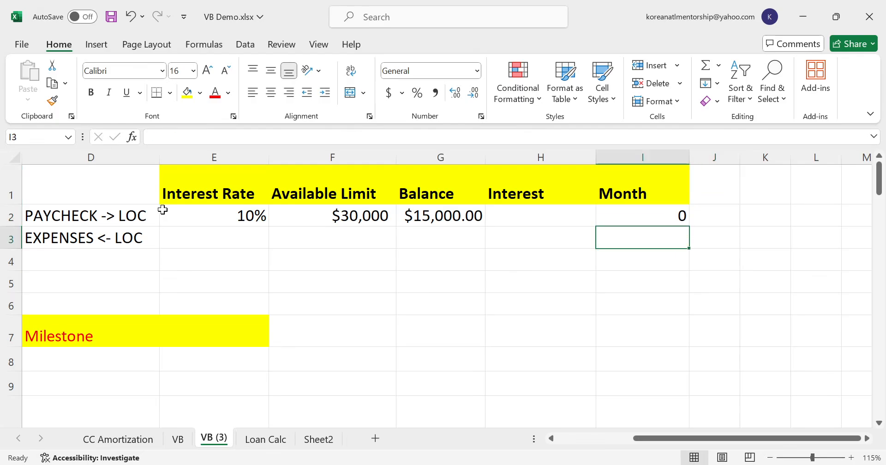
{"action": "type", "text": "=i2+1"}
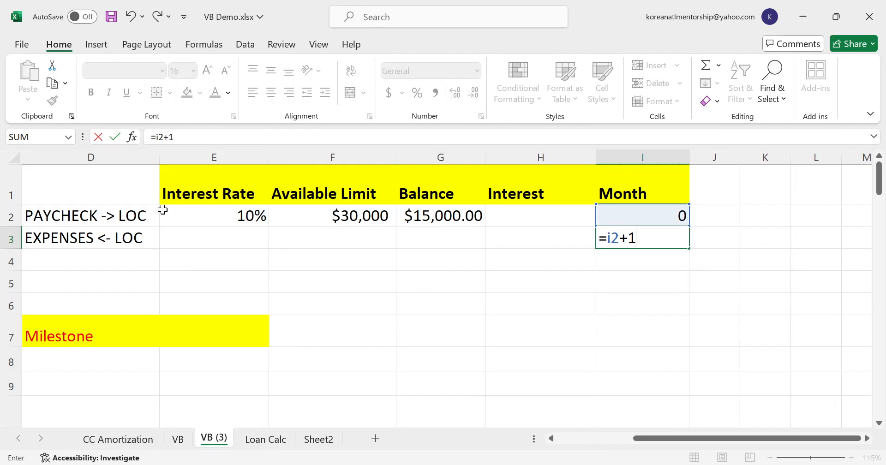
{"action": "key", "text": "Return"}
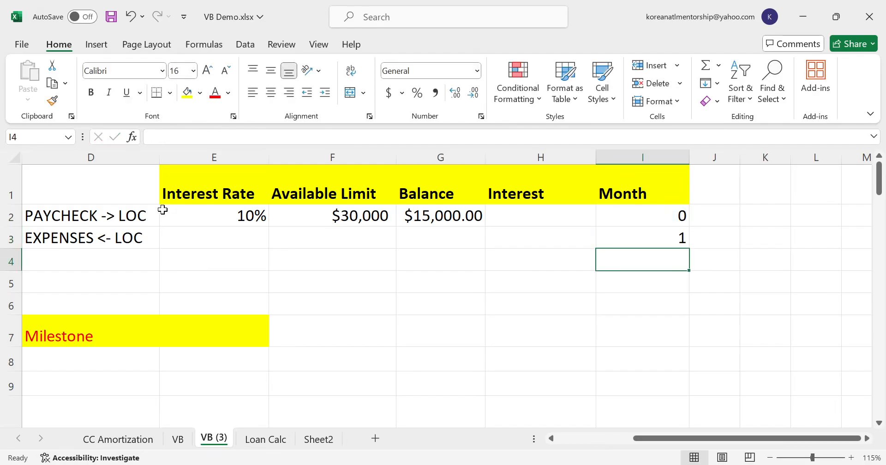
{"action": "key", "text": "Left"}
{"action": "key", "text": "Left"}
{"action": "key", "text": "Up"}
{"action": "type", "text": "=g2"}
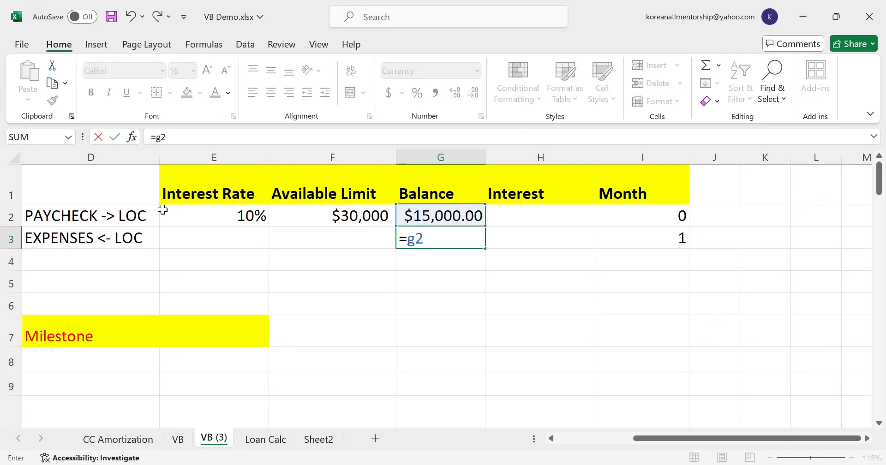
{"action": "type", "text": "=h2"}
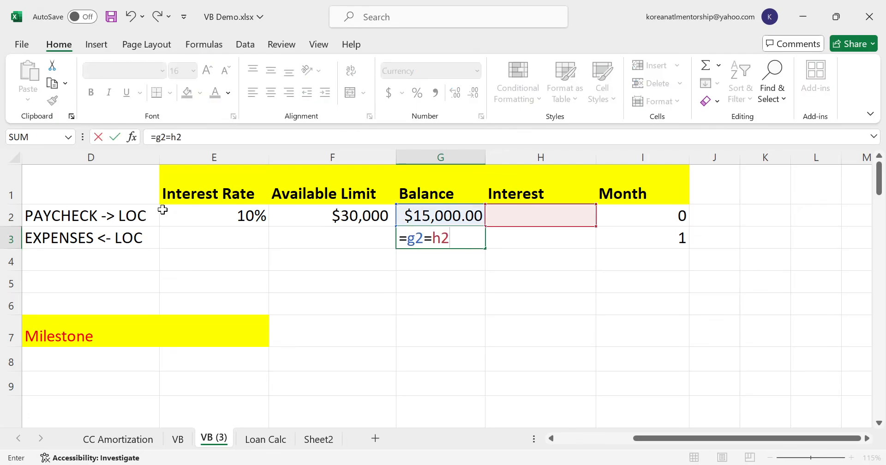
{"action": "key", "text": "BackSpace"}
{"action": "key", "text": "BackSpace"}
{"action": "key", "text": "BackSpace"}
{"action": "type", "text": "+h2-"}
{"action": "left_click_drag", "start_coordinate": [638, 435], "coordinate": [607, 436]}
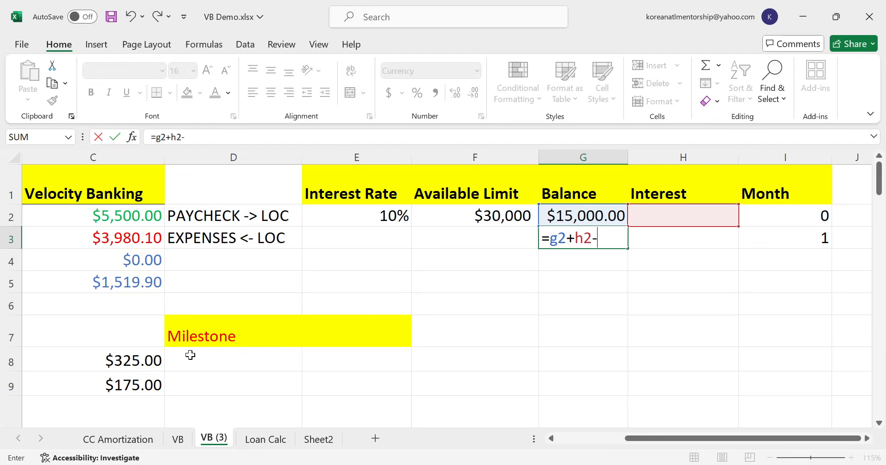
{"action": "key", "text": "Escape"}
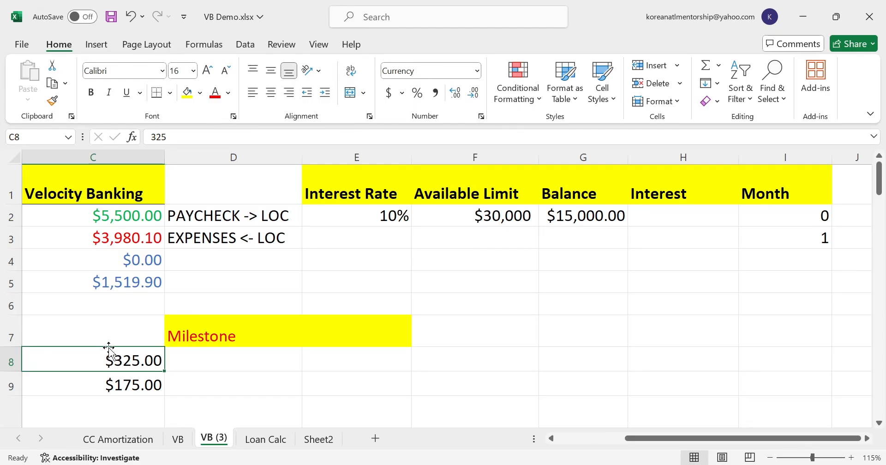
- Set both Velocity Banking credit card payments in C8:C9 to 0 and compare the savings in B4 with the cash flow in C5
{"action": "key", "text": "Home"}
{"action": "key", "text": "Right"}
{"action": "key", "text": "Right"}
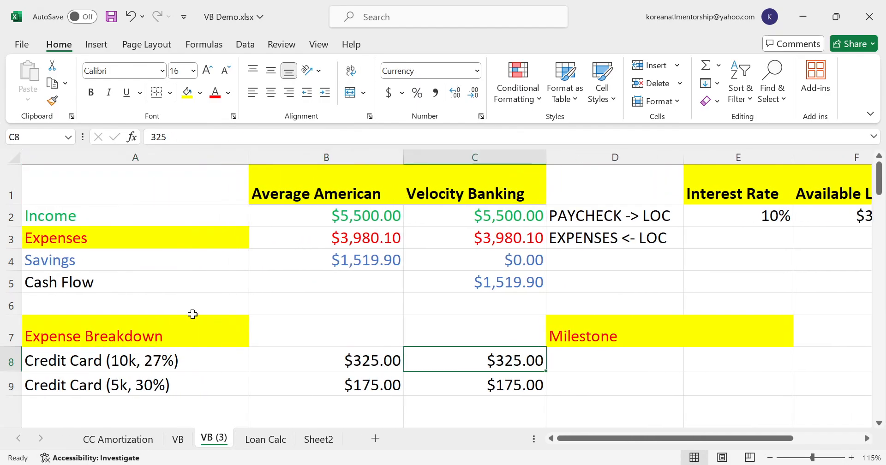
{"action": "type", "text": "0"}
{"action": "key", "text": "Return"}
{"action": "type", "text": "0"}
{"action": "key", "text": "Return"}
{"action": "scroll", "coordinate": [390, 348], "scroll_direction": "up", "scroll_amount": 1}
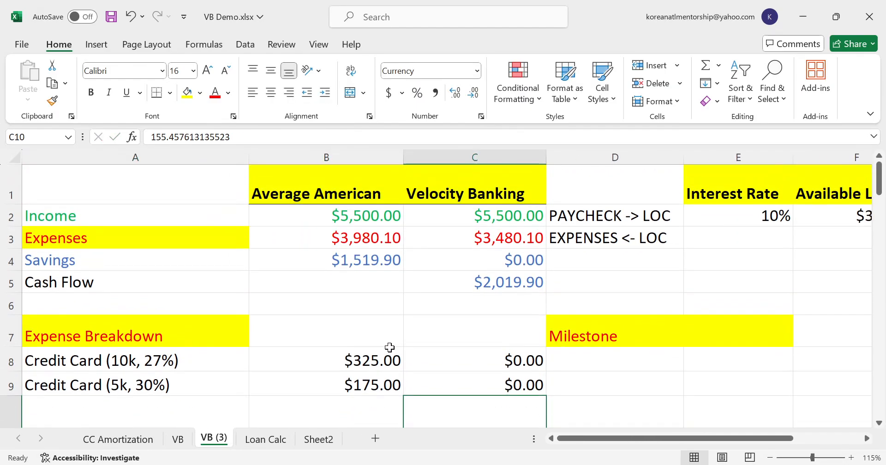
{"action": "left_click", "coordinate": [377, 261]}
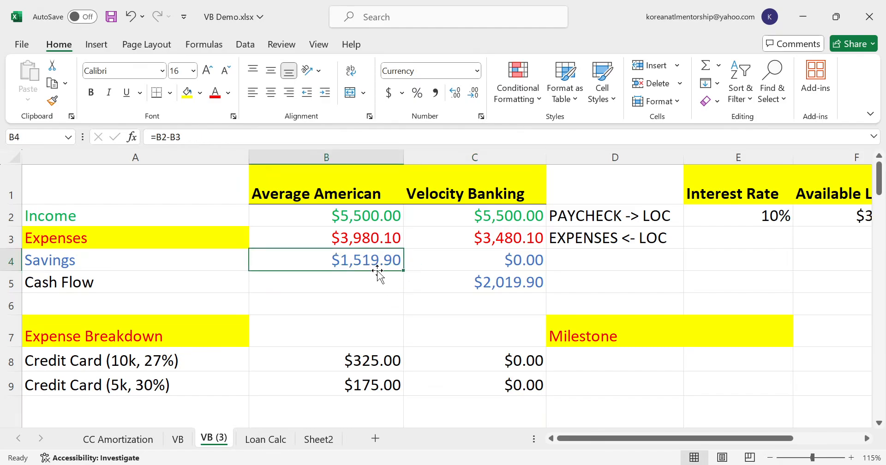
{"action": "left_click", "coordinate": [462, 288]}
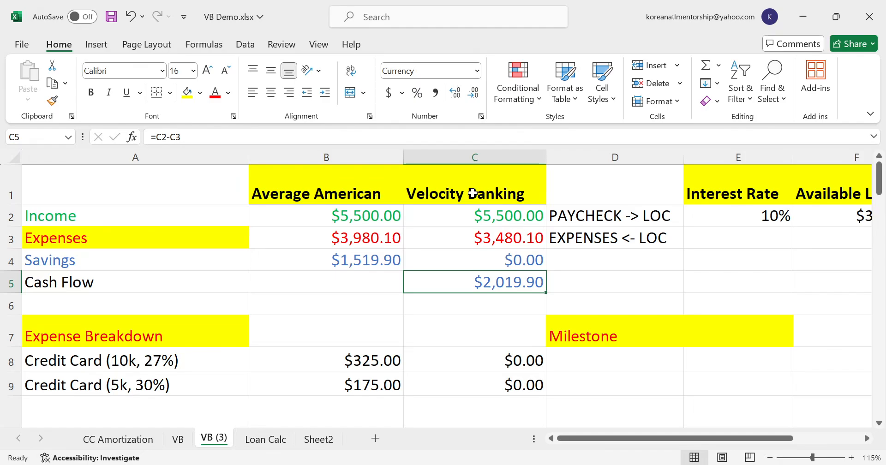
- Calculate the month 1 line of credit balance in G3 with the formula =G2+H2-2019.9
{"action": "left_click", "coordinate": [624, 201]}
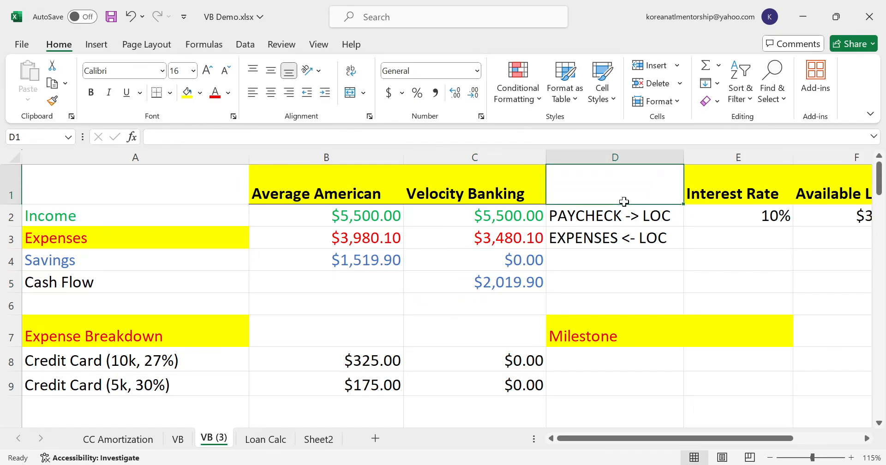
{"action": "key", "text": "Right"}
{"action": "key", "text": "Right"}
{"action": "key", "text": "Right"}
{"action": "key", "text": "Right"}
{"action": "key", "text": "Down"}
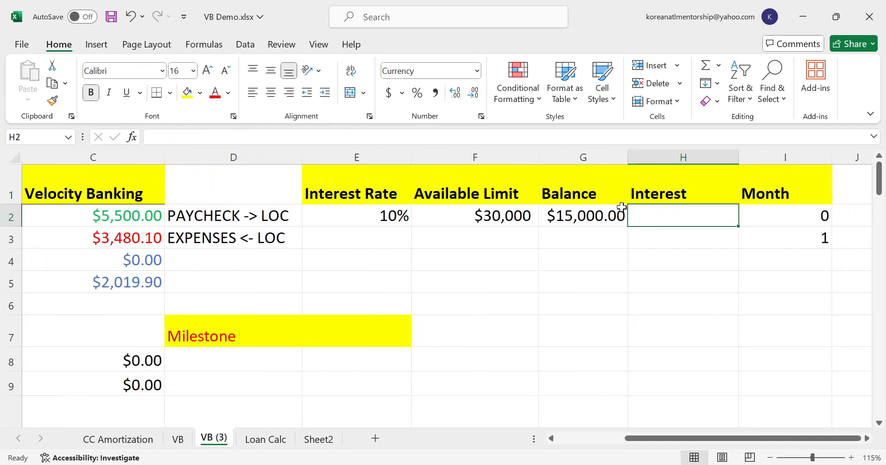
{"action": "key", "text": "Left"}
{"action": "key", "text": "Down"}
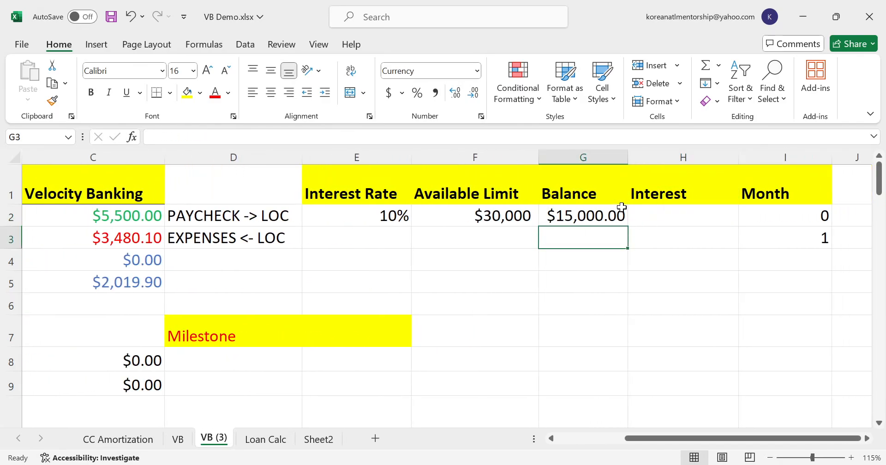
{"action": "type", "text": "=g2+"}
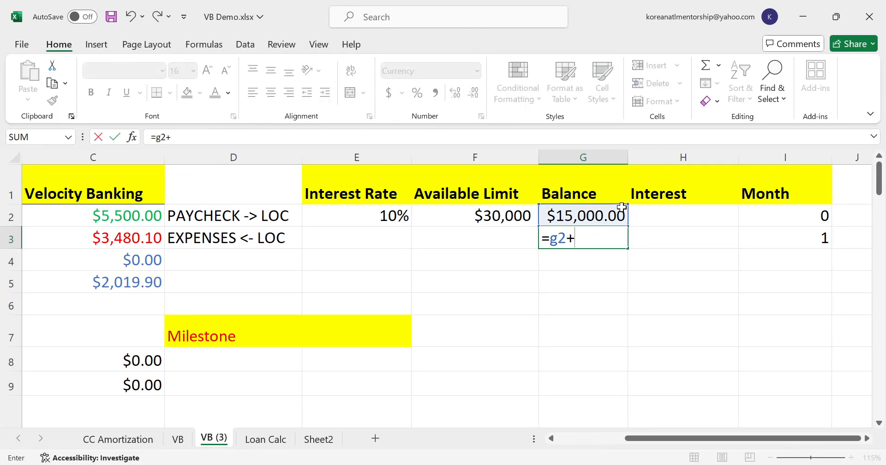
{"action": "type", "text": "h2"}
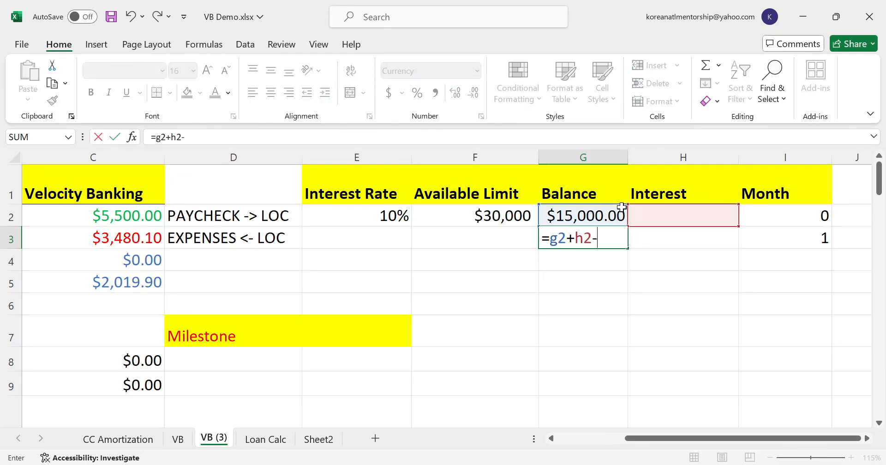
{"action": "type", "text": "-2019.9"}
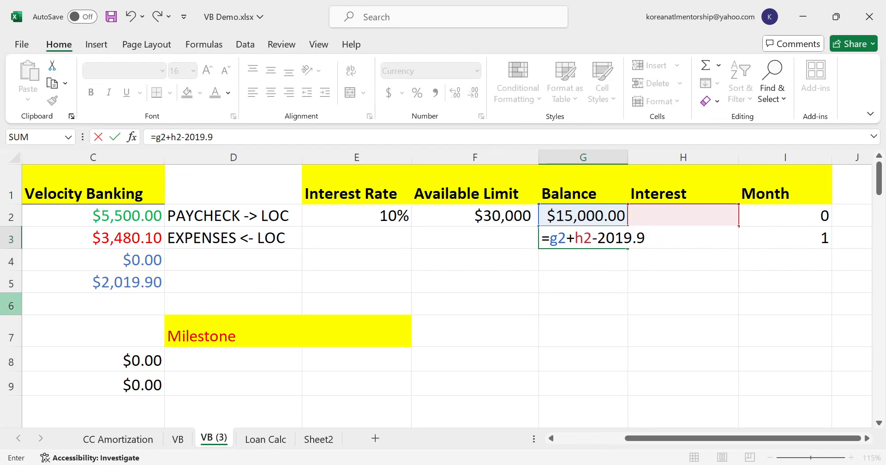
{"action": "key", "text": "Return"}
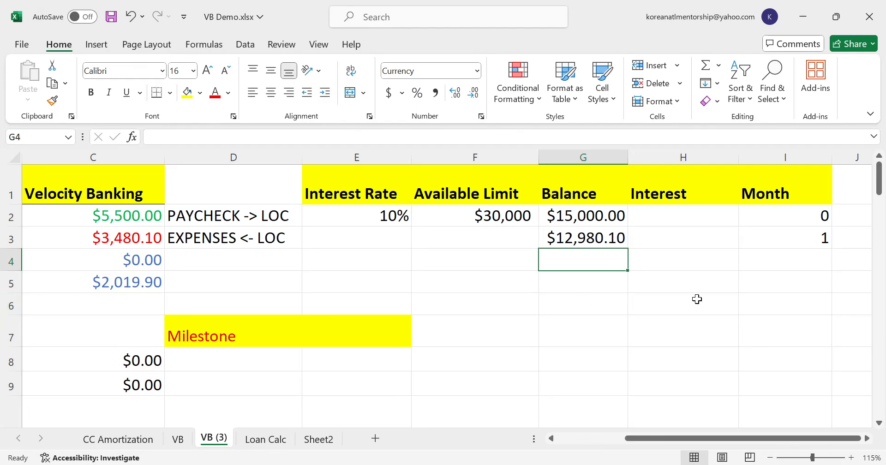
- Calculate the month 1 interest in H3 with the formula =AVERAGE(G3,G2)*.1/12
{"action": "left_click", "coordinate": [652, 244]}
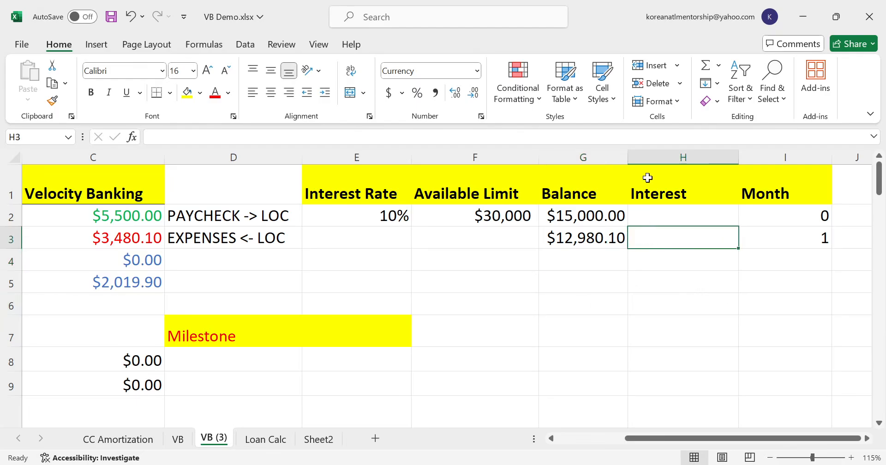
{"action": "left_click", "coordinate": [720, 67]}
{"action": "left_click", "coordinate": [728, 94]}
{"action": "left_click", "coordinate": [596, 213], "text": "ctrl"}
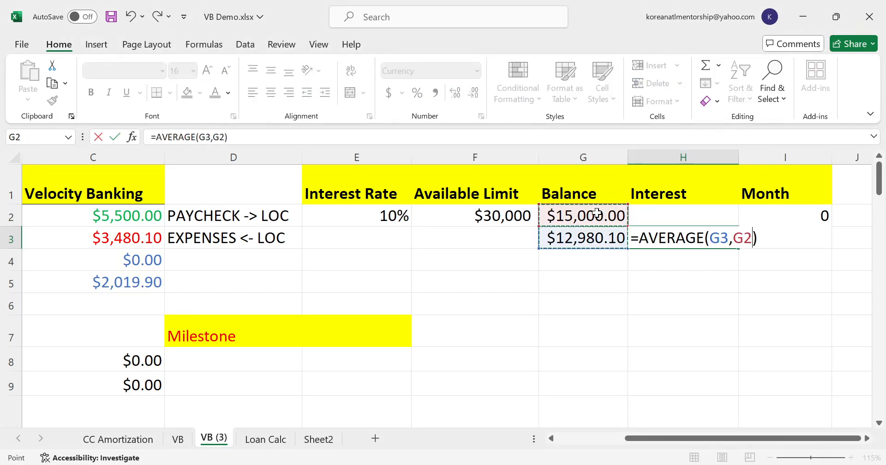
{"action": "left_click", "coordinate": [255, 140]}
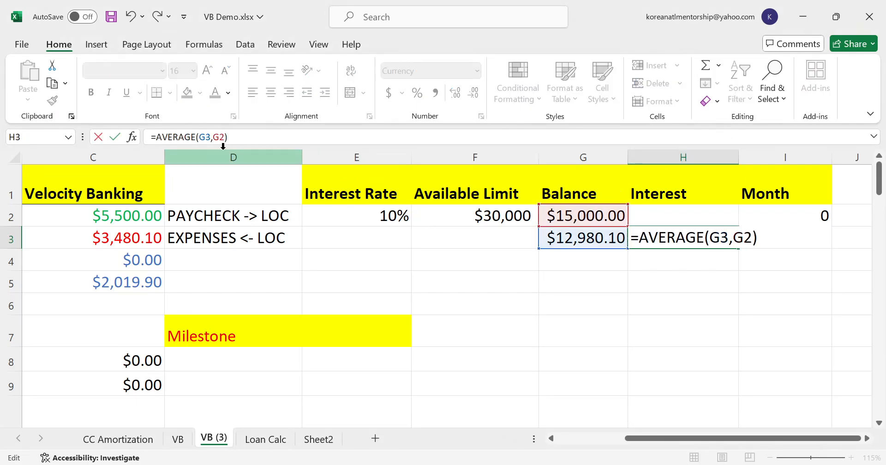
{"action": "type", "text": "*"}
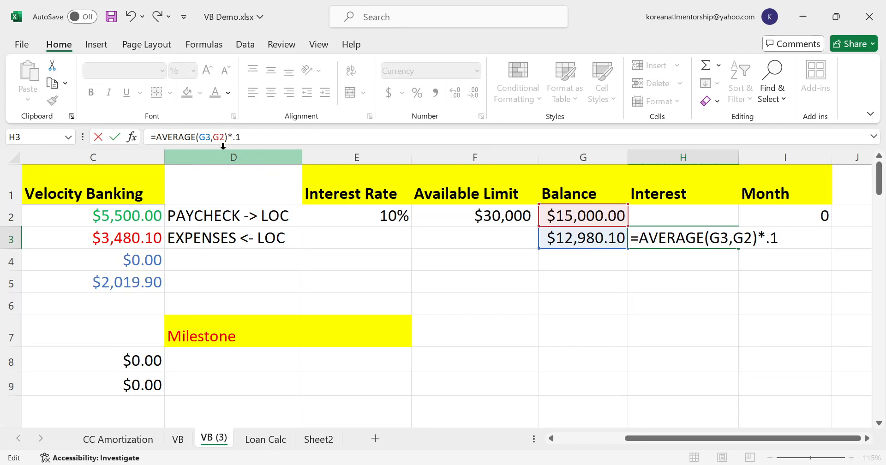
{"action": "type", "text": ".1/12"}
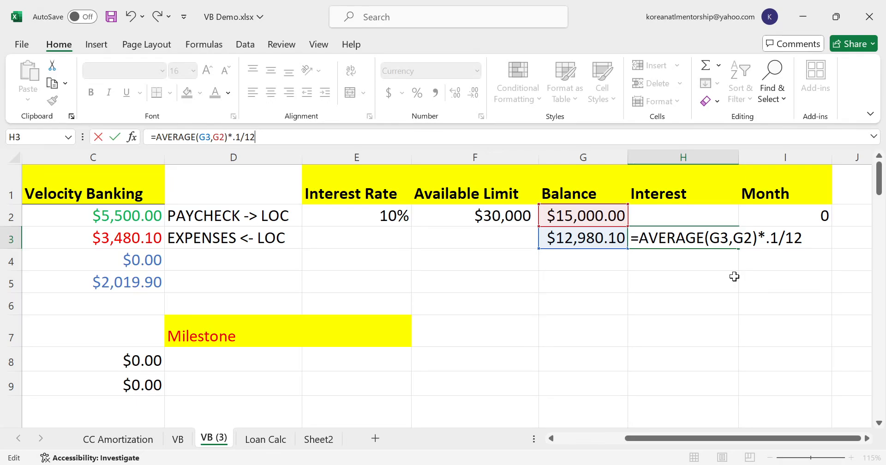
{"action": "key", "text": "Return"}
{"action": "key", "text": "Up"}
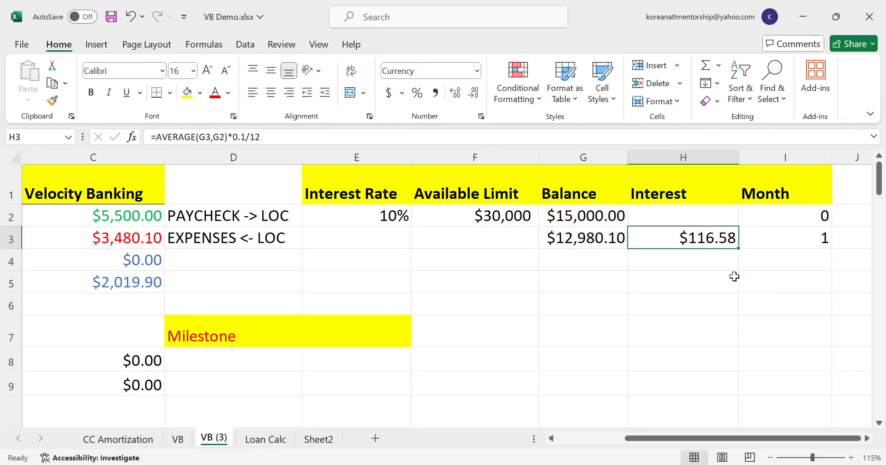
- Copy the month 1 balance, interest and month formulas in G3:I3 down the line of credit table through the following months
{"action": "key", "text": "Left"}
{"action": "key", "text": "shift+Right"}
{"action": "key", "text": "shift+Right"}
{"action": "key", "text": "ctrl+c"}
{"action": "key", "text": "shift+Down"}
{"action": "key", "text": "shift+Down"}
{"action": "key", "text": "shift+Down"}
{"action": "key", "text": "shift+Down"}
{"action": "key", "text": "shift+Down"}
{"action": "key", "text": "shift+Down"}
{"action": "key", "text": "shift+Down"}
{"action": "key", "text": "shift+Down"}
{"action": "key", "text": "shift+Down"}
{"action": "key", "text": "shift+Down"}
{"action": "key", "text": "shift+Down"}
{"action": "key", "text": "shift+Down"}
{"action": "key", "text": "shift+Down"}
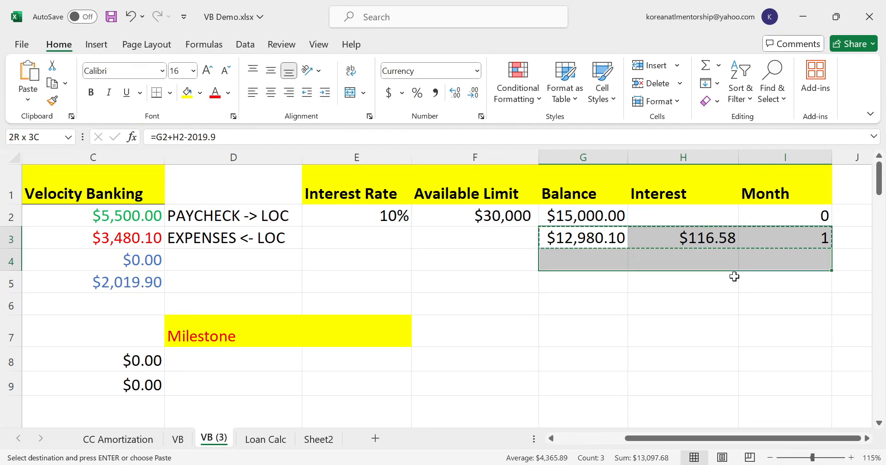
{"action": "key", "text": "ctrl+v"}
{"action": "key", "text": "Down"}
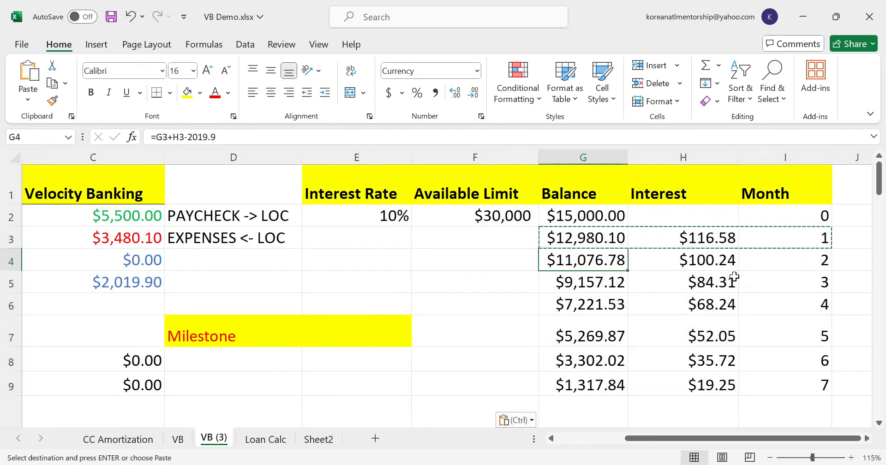
- Find the month in which the line of credit balance turns negative and highlight its balance cell G10 in yellow
{"action": "key", "text": "Down"}
{"action": "key", "text": "Down"}
{"action": "key", "text": "Down"}
{"action": "key", "text": "Down"}
{"action": "key", "text": "Down"}
{"action": "key", "text": "Down"}
{"action": "key", "text": "Down"}
{"action": "key", "text": "Down"}
{"action": "key", "text": "Down"}
{"action": "key", "text": "Down"}
{"action": "key", "text": "Down"}
{"action": "key", "text": "Up"}
{"action": "key", "text": "Up"}
{"action": "key", "text": "Up"}
{"action": "key", "text": "Up"}
{"action": "key", "text": "Up"}
{"action": "key", "text": "Up"}
{"action": "key", "text": "Up"}
{"action": "key", "text": "Up"}
{"action": "key", "text": "Up"}
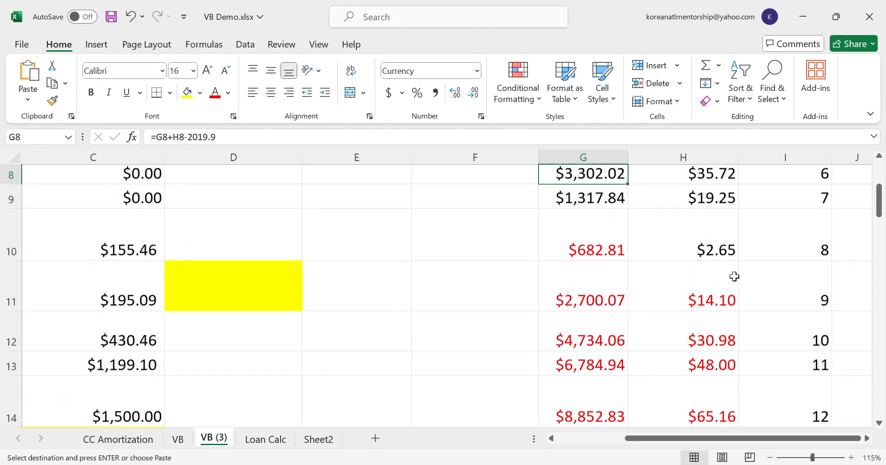
{"action": "key", "text": "Down"}
{"action": "key", "text": "Down"}
{"action": "key", "text": "Down"}
{"action": "key", "text": "Down"}
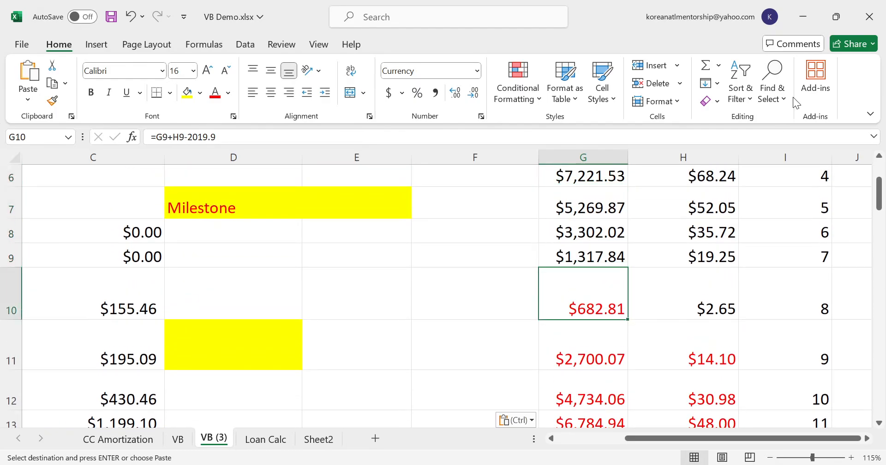
{"action": "left_click", "coordinate": [186, 92]}
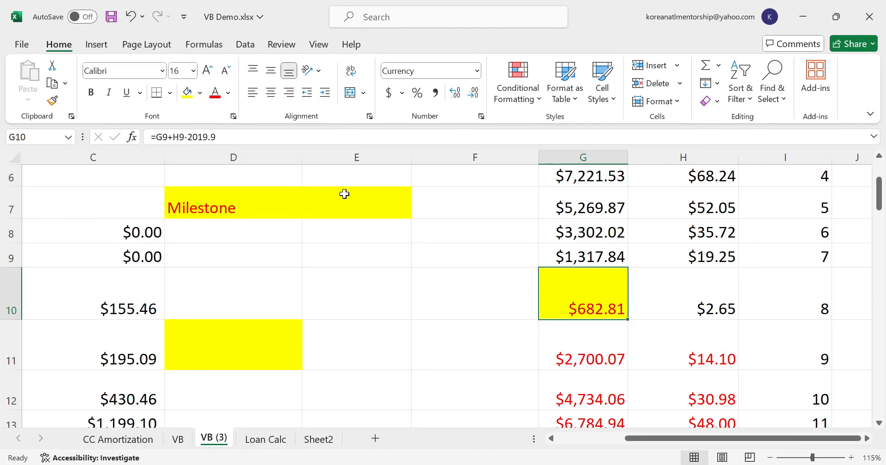
- Record the milestone "8 months, 15k" for both credit cards in D8:D9
{"action": "scroll", "coordinate": [403, 290], "scroll_direction": "up", "scroll_amount": 2}
{"action": "scroll", "coordinate": [403, 292], "scroll_direction": "down", "scroll_amount": 1}
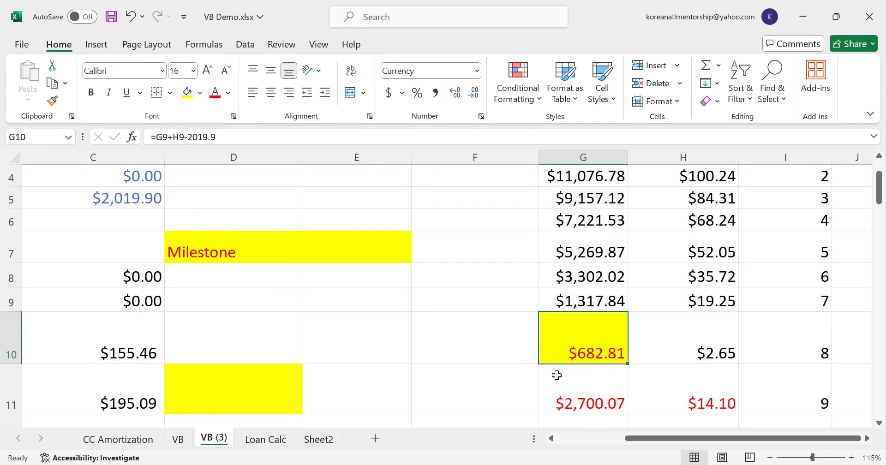
{"action": "left_click_drag", "start_coordinate": [629, 437], "coordinate": [561, 438]}
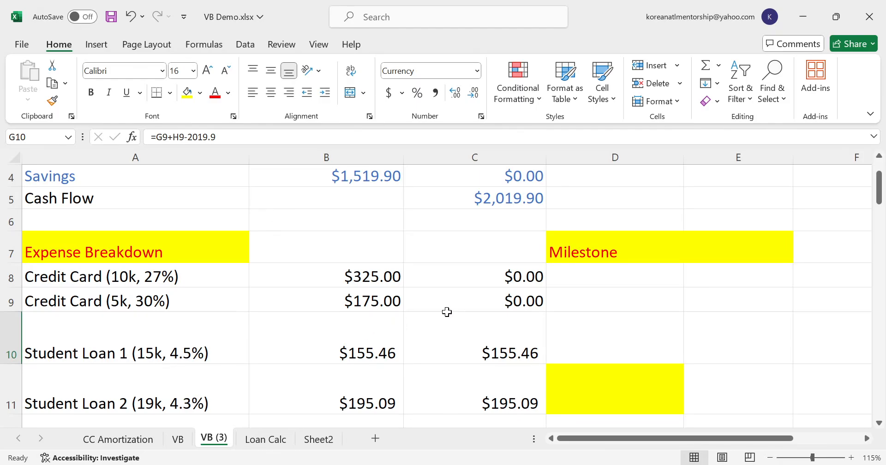
{"action": "left_click", "coordinate": [596, 276]}
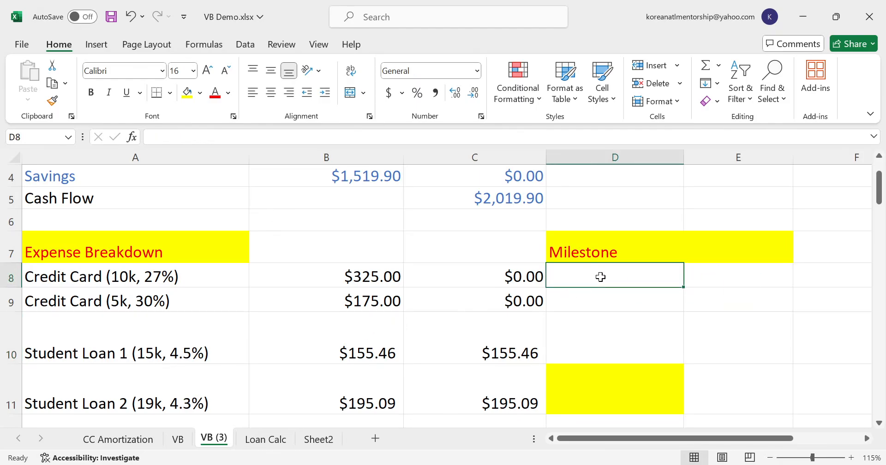
{"action": "type", "text": "8 months,"}
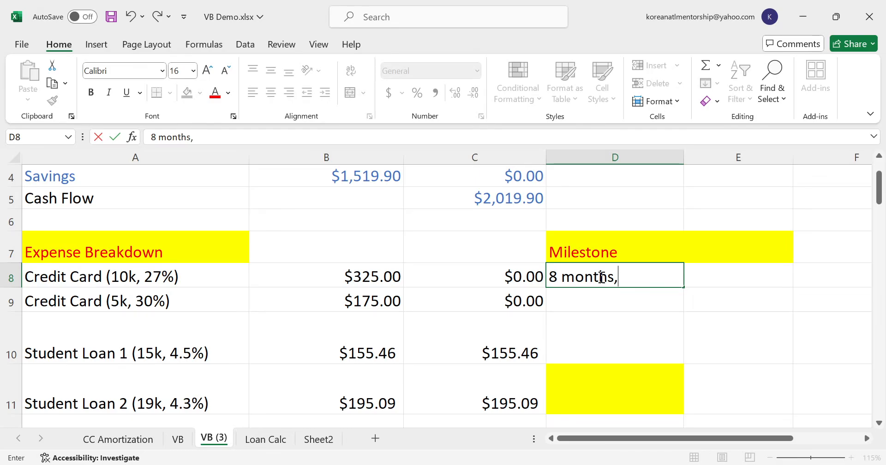
{"action": "type", "text": " 14"}
{"action": "key", "text": "BackSpace"}
{"action": "type", "text": "5k"}
{"action": "key", "text": "Return"}
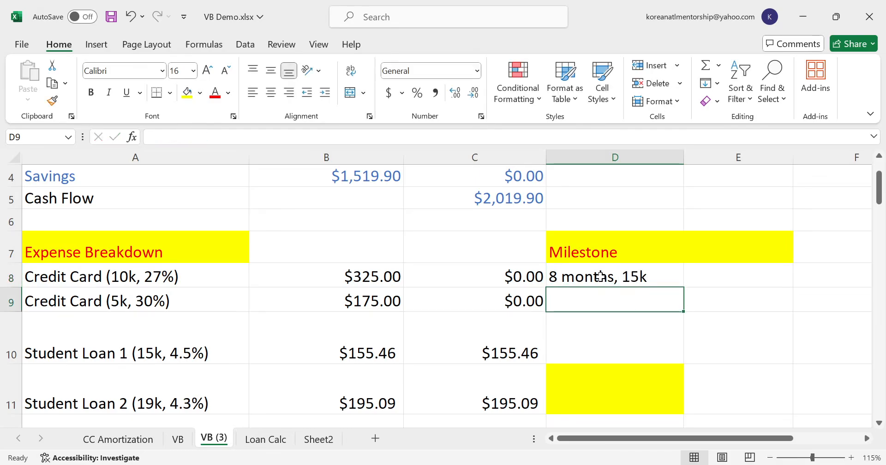
{"action": "key", "text": "ctrl+d"}
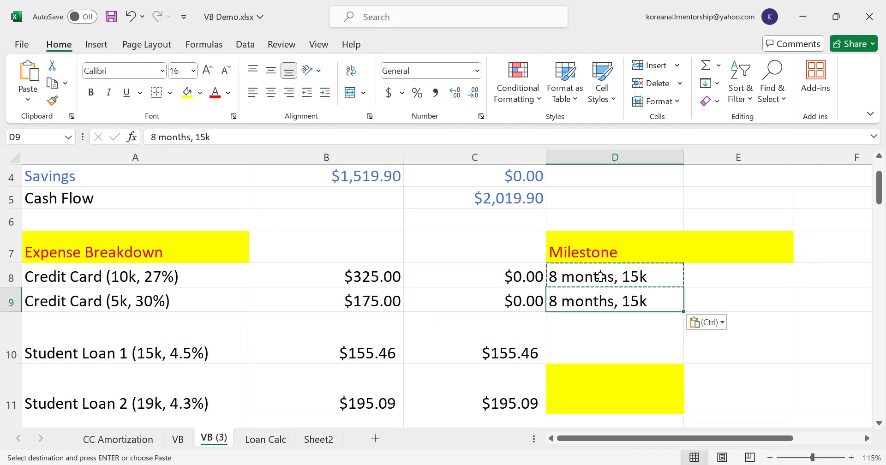
- Review the remaining debts in A10:A14 to see which loan to pay off after the credit cards
{"action": "key", "text": "Left"}
{"action": "key", "text": "Down"}
{"action": "key", "text": "Down"}
{"action": "key", "text": "Left"}
{"action": "key", "text": "Left"}
{"action": "key", "text": "Down"}
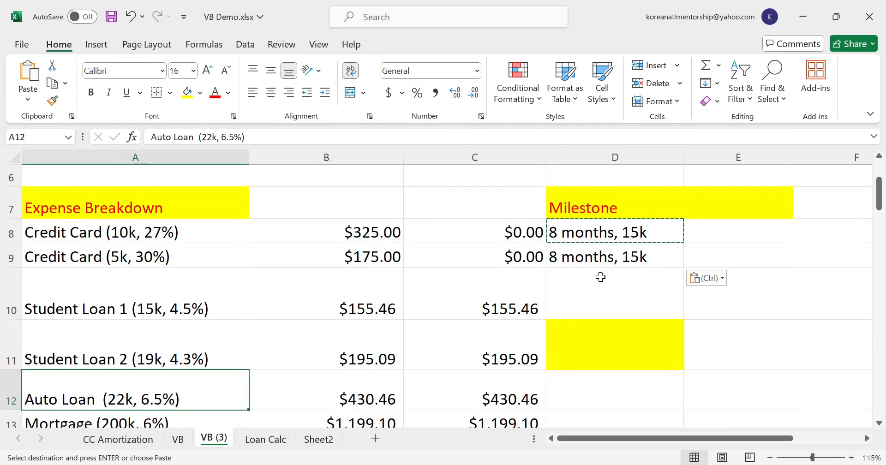
{"action": "key", "text": "Up"}
{"action": "key", "text": "Up"}
{"action": "key", "text": "Down"}
{"action": "key", "text": "Down"}
{"action": "key", "text": "Up"}
{"action": "key", "text": "Down"}
{"action": "key", "text": "Down"}
{"action": "key", "text": "Down"}
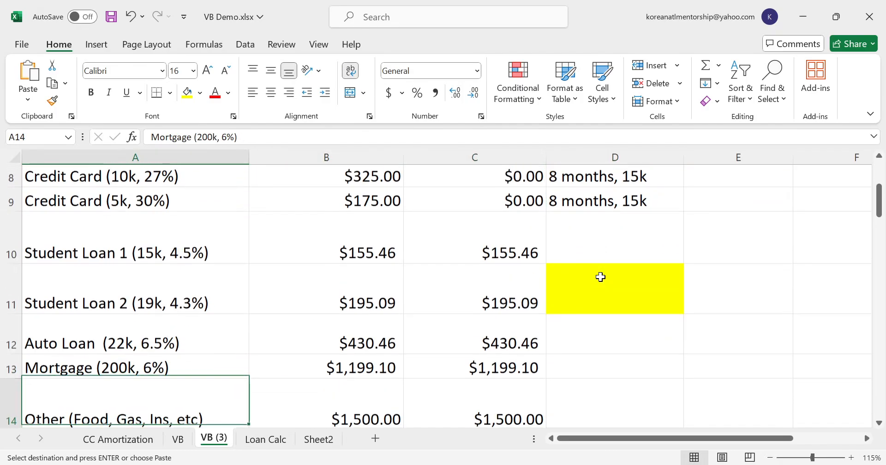
{"action": "key", "text": "Up"}
{"action": "key", "text": "Up"}
{"action": "key", "text": "Up"}
{"action": "key", "text": "Up"}
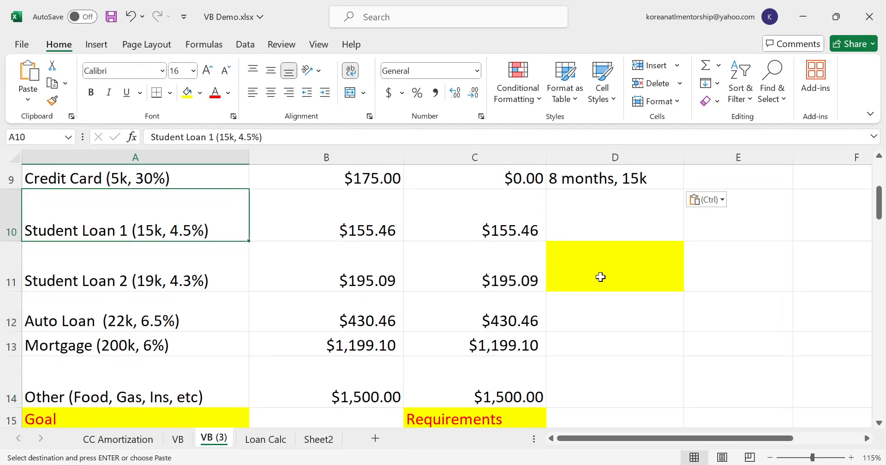
{"action": "key", "text": "Down"}
{"action": "key", "text": "Down"}
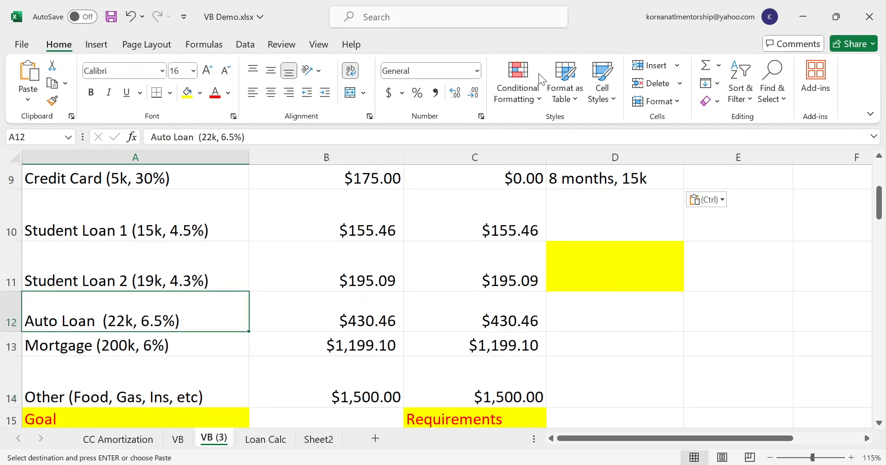
- Compare the auto loan's balance and monthly payment with those of Student Loan 2
{"action": "scroll", "coordinate": [257, 357], "scroll_direction": "up", "scroll_amount": 1}
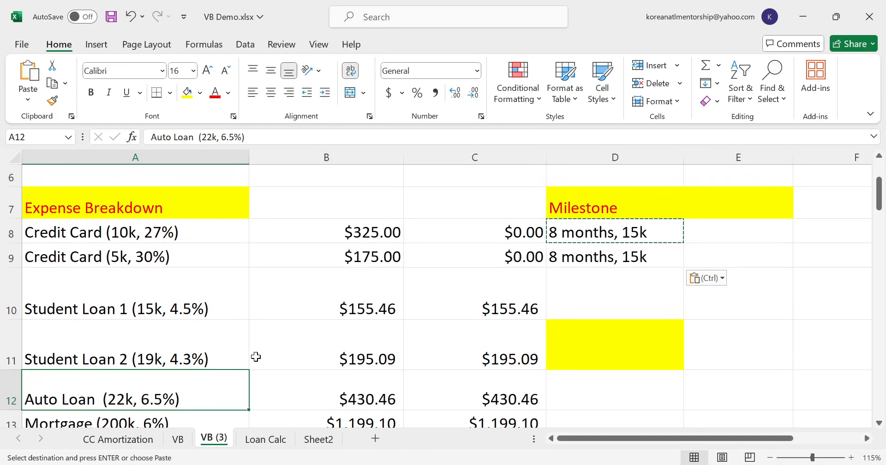
{"action": "scroll", "coordinate": [221, 373], "scroll_direction": "down", "scroll_amount": 1}
{"action": "scroll", "coordinate": [220, 373], "scroll_direction": "down", "scroll_amount": 1}
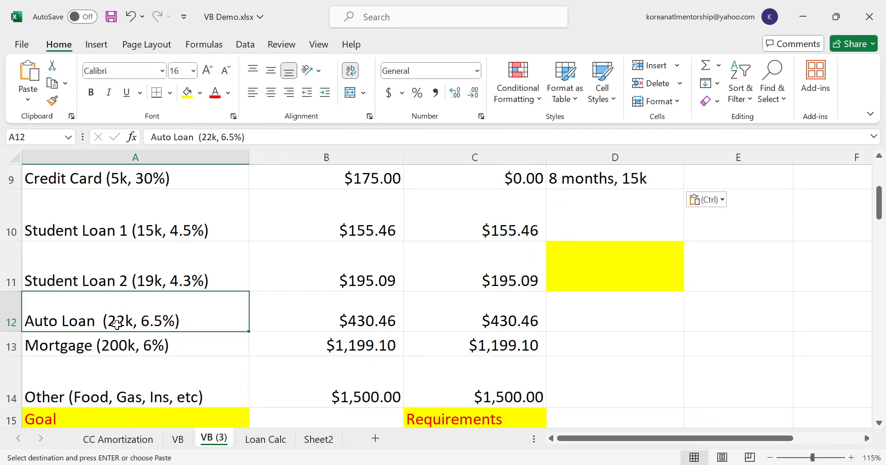
{"action": "left_click", "coordinate": [302, 327]}
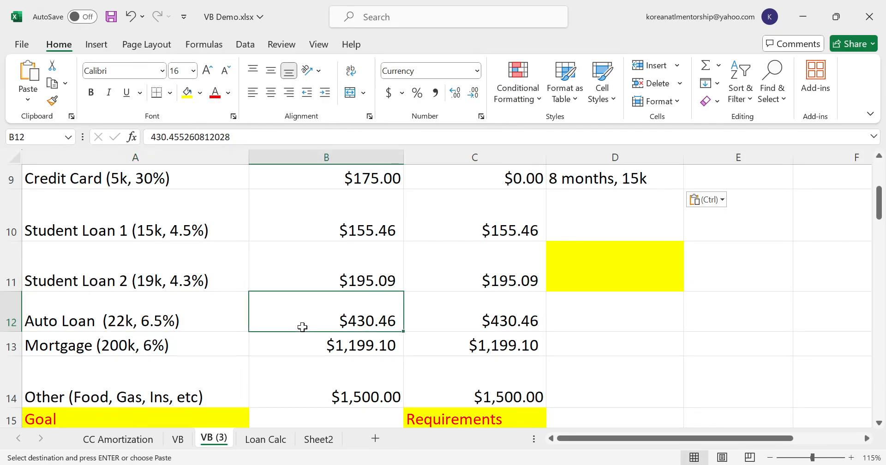
{"action": "left_click", "coordinate": [142, 274]}
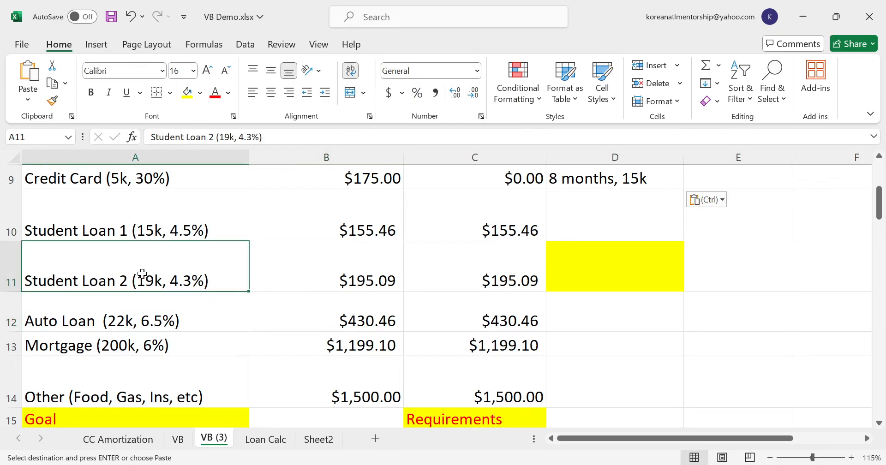
{"action": "left_click", "coordinate": [300, 267]}
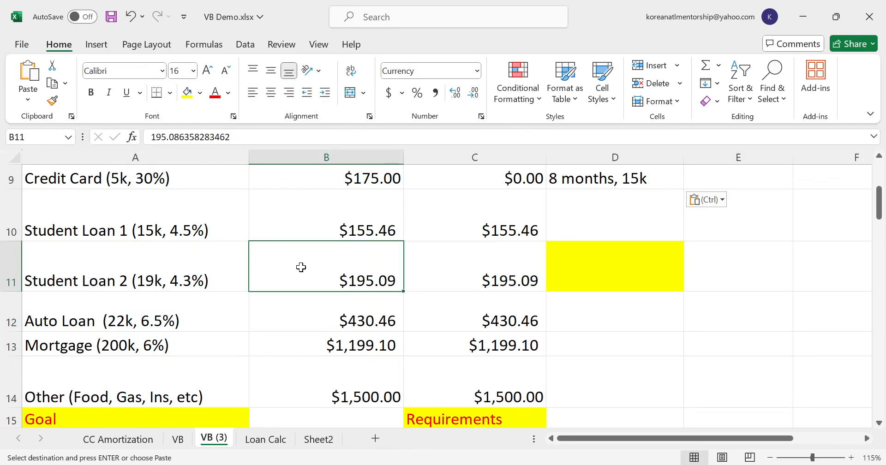
{"action": "left_click", "coordinate": [118, 322]}
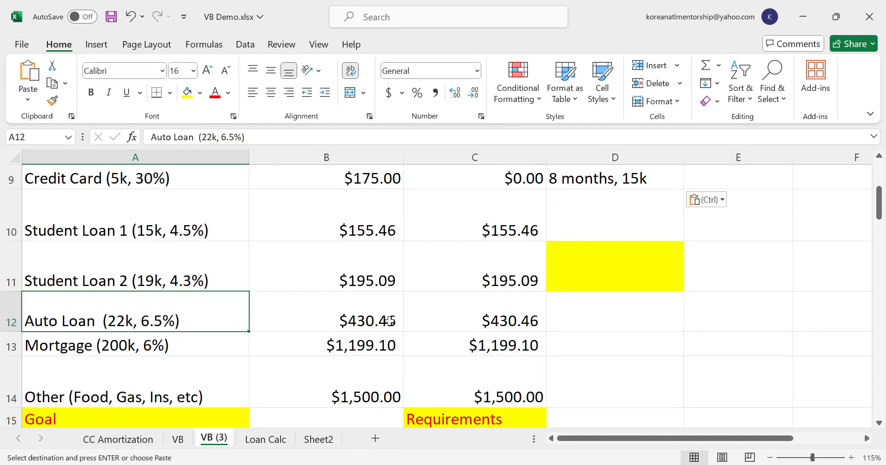
{"action": "key", "text": "Escape"}
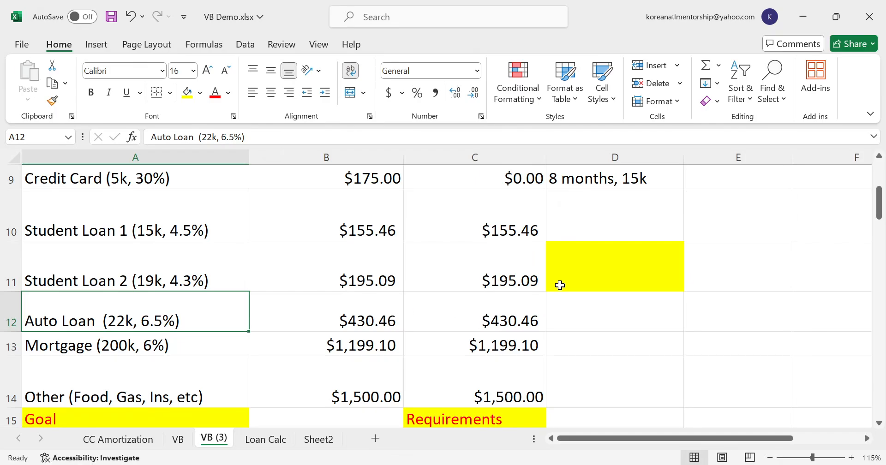
{"action": "scroll", "coordinate": [560, 284], "scroll_direction": "up", "scroll_amount": 2}
{"action": "scroll", "coordinate": [558, 285], "scroll_direction": "down", "scroll_amount": 1}
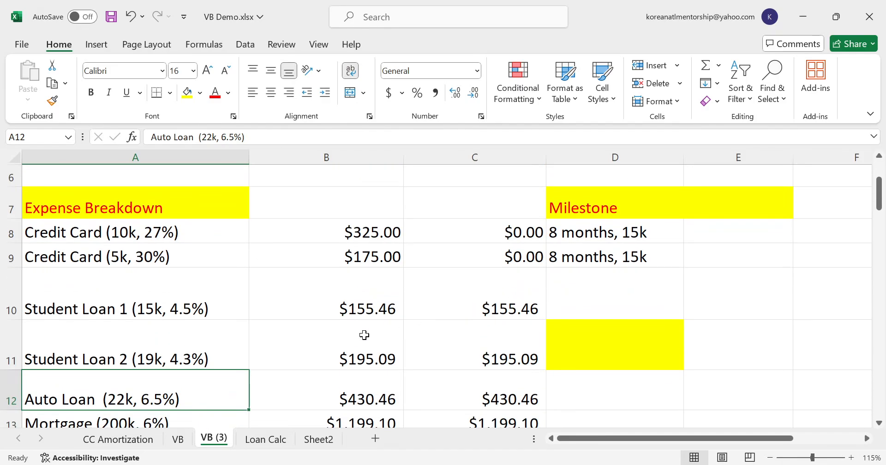
- Clear the current month of Student Loan 1 in F2 on the Loan Calc sheet
{"action": "left_click", "coordinate": [265, 439]}
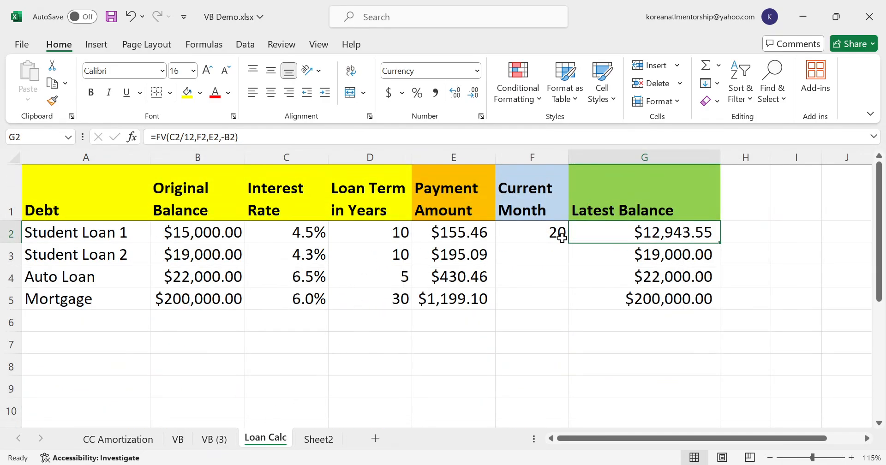
{"action": "left_click", "coordinate": [539, 228]}
{"action": "key", "text": "Delete"}
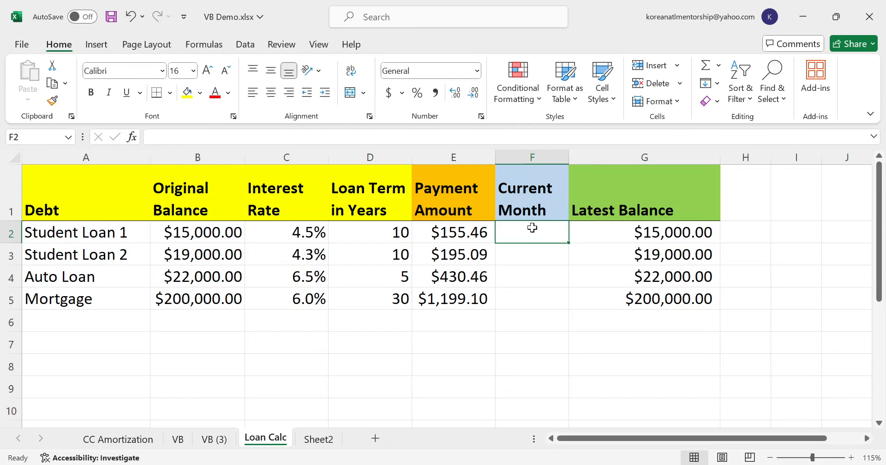
- Set the Auto Loan's current month to 8 in F4 on the Loan Calc sheet
{"action": "key", "text": "Down"}
{"action": "key", "text": "Down"}
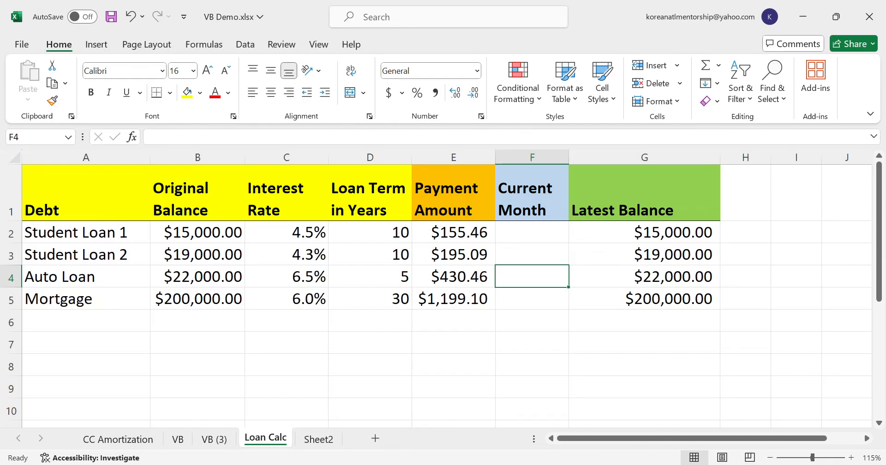
{"action": "left_click", "coordinate": [214, 439]}
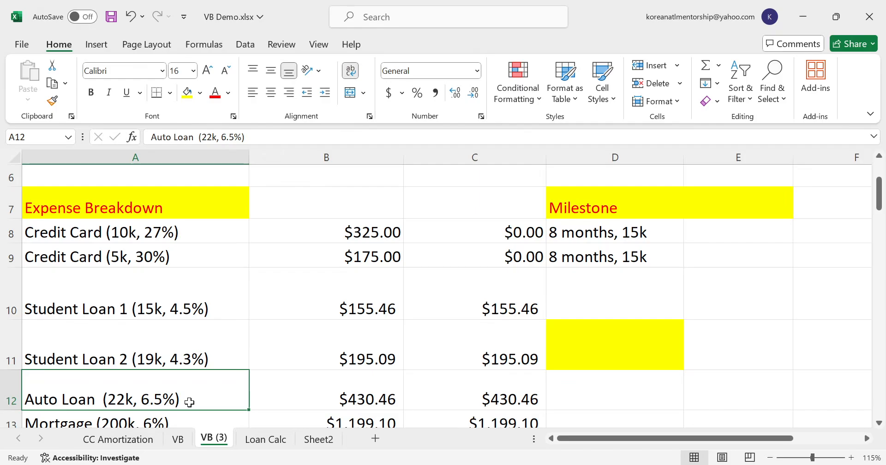
{"action": "left_click", "coordinate": [273, 438]}
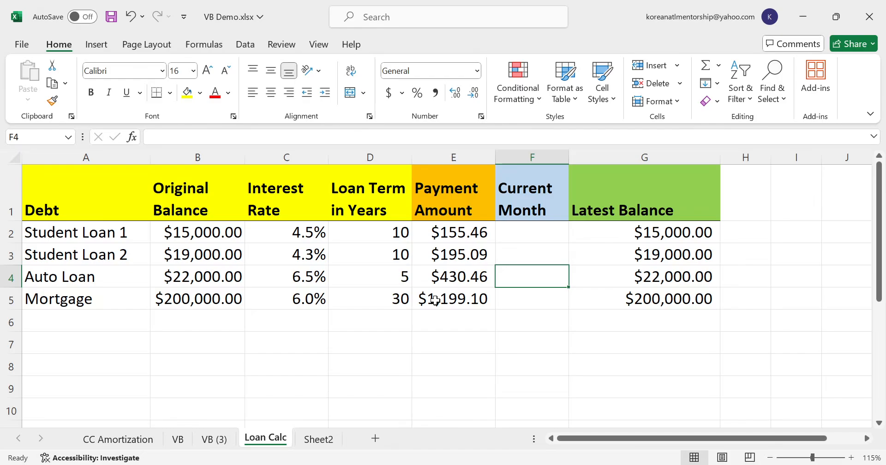
{"action": "type", "text": "8"}
{"action": "key", "text": "Return"}
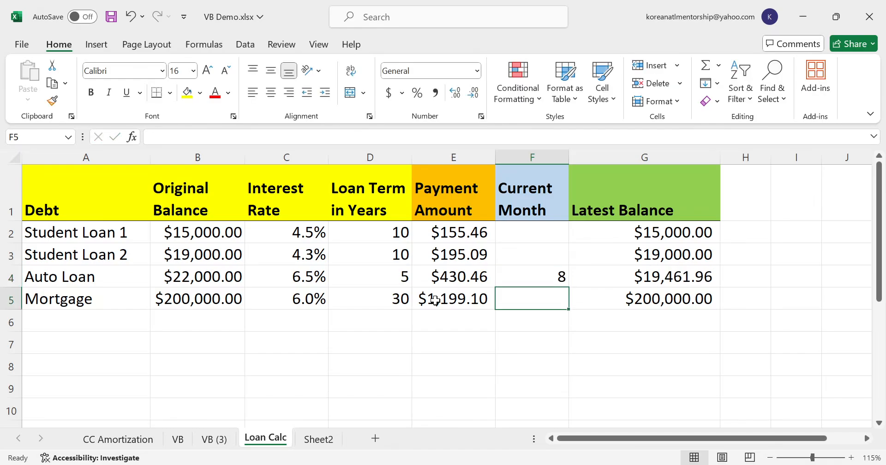
- Copy the Auto Loan's latest balance from G4 on Loan Calc and go to G10 on the VB (3) sheet
{"action": "key", "text": "Up"}
{"action": "key", "text": "Right"}
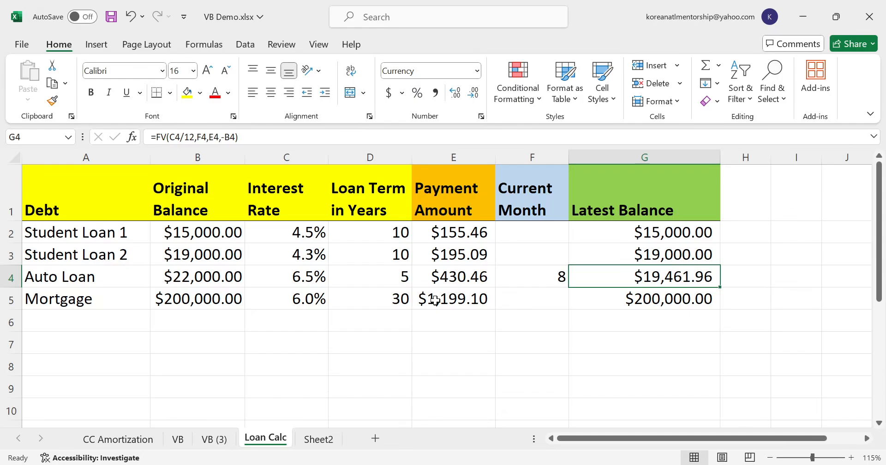
{"action": "key", "text": "ctrl+c"}
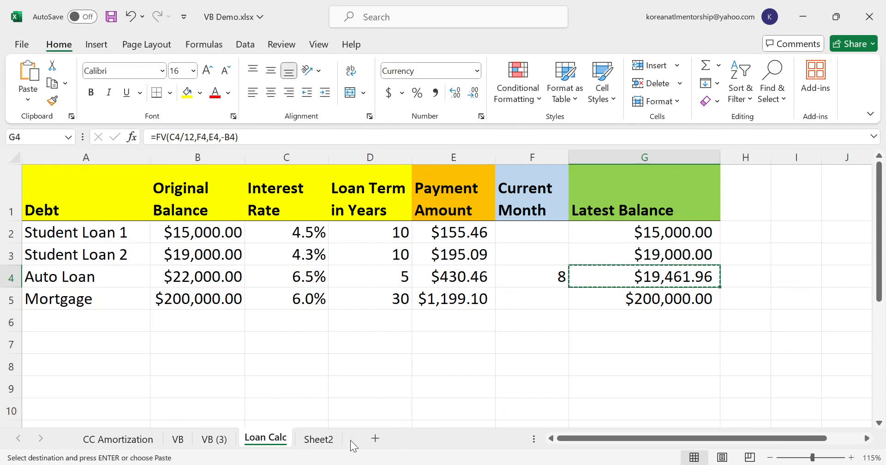
{"action": "left_click", "coordinate": [213, 438]}
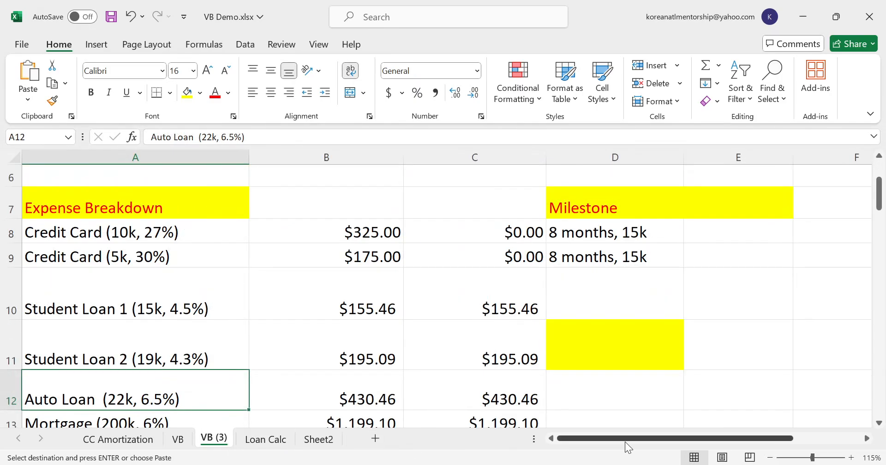
{"action": "left_click_drag", "start_coordinate": [624, 438], "coordinate": [693, 441]}
{"action": "scroll", "coordinate": [710, 379], "scroll_direction": "down", "scroll_amount": 2}
{"action": "scroll", "coordinate": [710, 379], "scroll_direction": "up", "scroll_amount": 2}
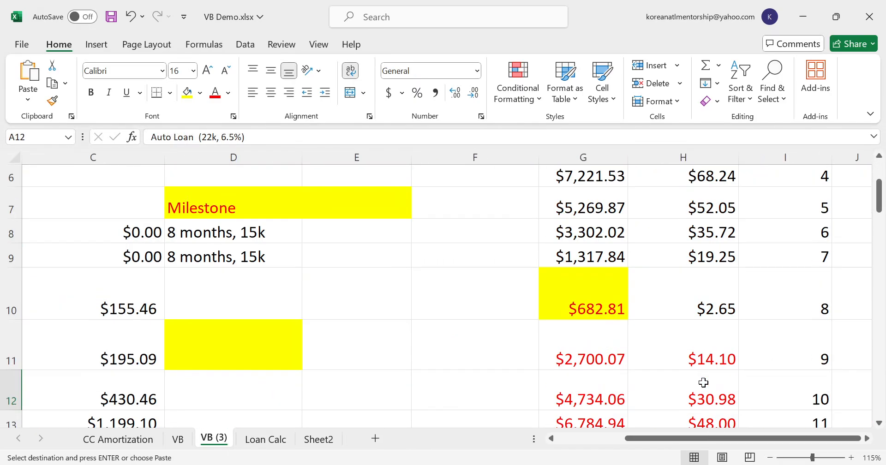
{"action": "left_click", "coordinate": [560, 332]}
{"action": "left_click", "coordinate": [566, 295]}
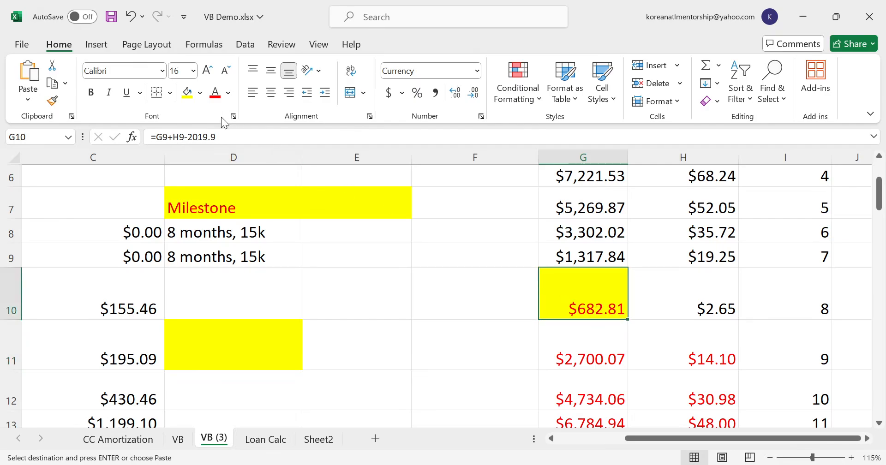
- Try to extend the G10 balance formula with a reference to the Auto Loan's latest balance on Loan Calc
{"action": "left_click", "coordinate": [242, 135]}
{"action": "type", "text": "+"}
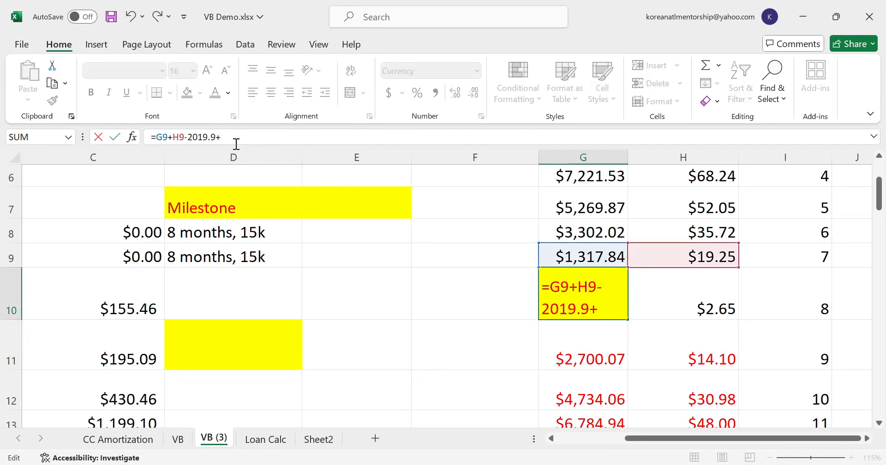
{"action": "left_click", "coordinate": [272, 443]}
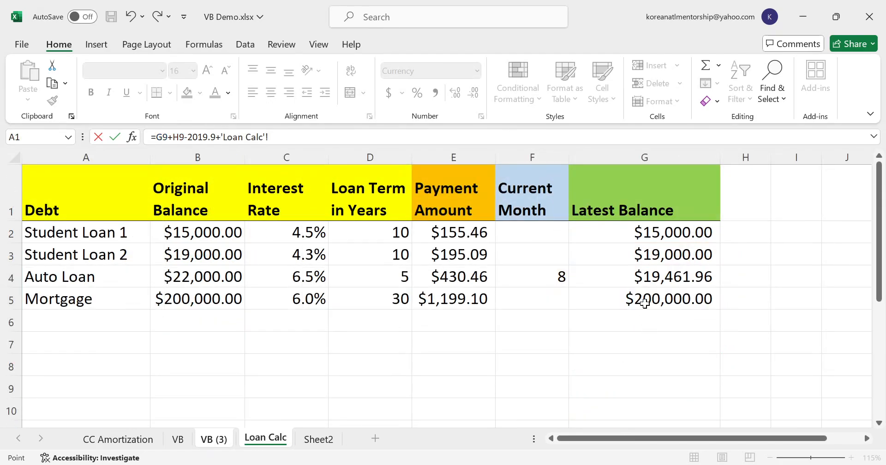
{"action": "left_click", "coordinate": [639, 279]}
{"action": "type", "text": "+"}
{"action": "left_click", "coordinate": [623, 277]}
{"action": "type", "text": "+'Loan Calc'!G4"}
{"action": "left_click", "coordinate": [624, 277]}
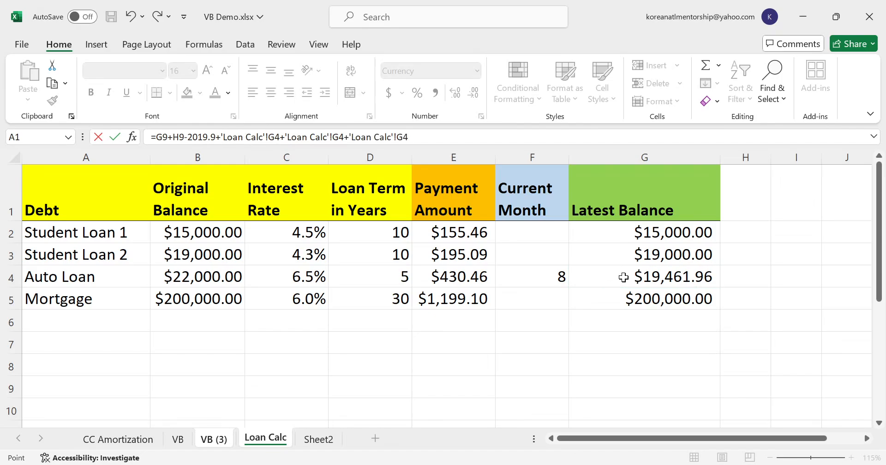
{"action": "type", "text": "+"}
{"action": "left_click", "coordinate": [624, 277]}
{"action": "key", "text": "Escape"}
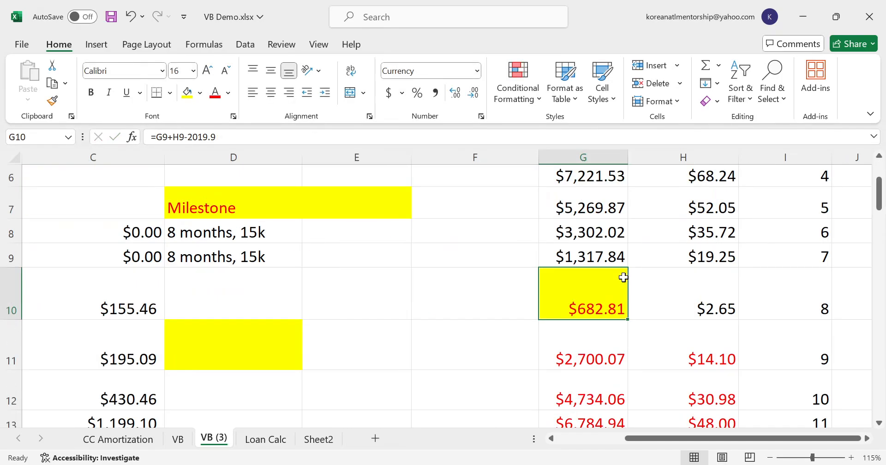
{"action": "left_click", "coordinate": [266, 438]}
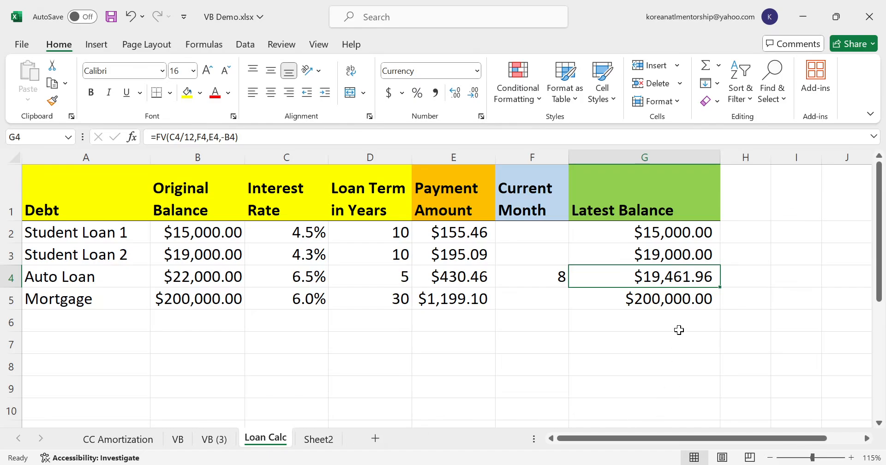
{"action": "left_click", "coordinate": [666, 298]}
{"action": "left_click", "coordinate": [654, 275]}
{"action": "key", "text": "ctrl+c"}
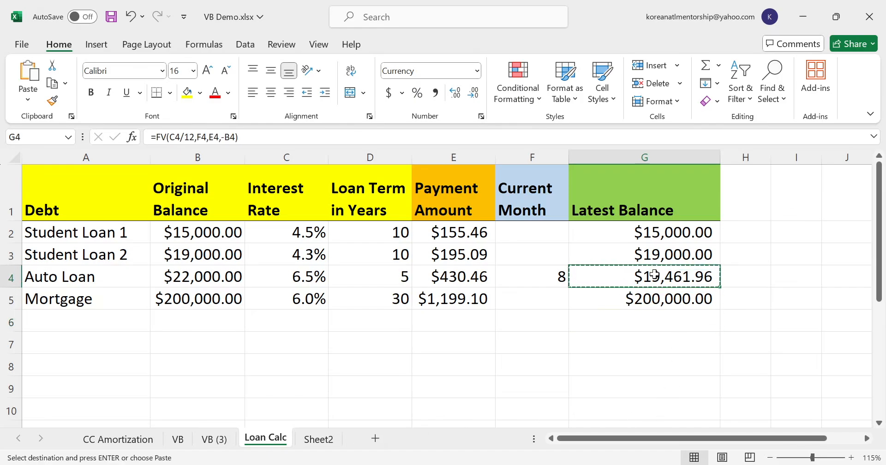
{"action": "left_click", "coordinate": [648, 326]}
{"action": "left_click", "coordinate": [601, 364]}
{"action": "left_click", "coordinate": [213, 438]}
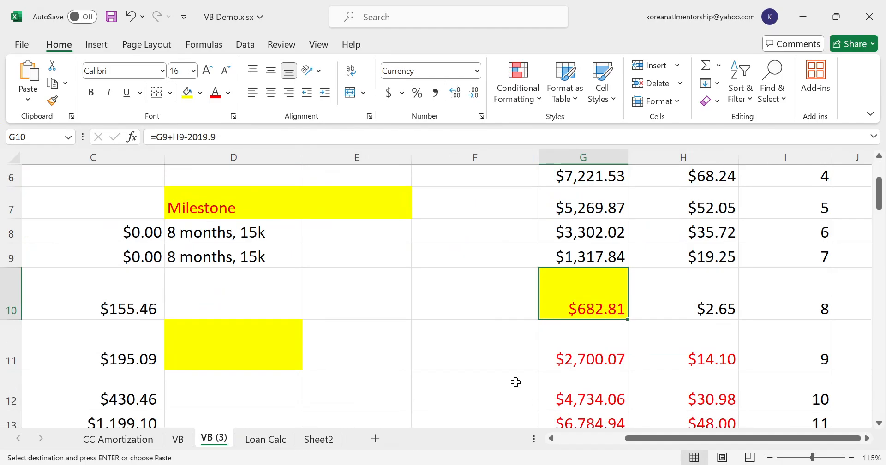
{"action": "left_click", "coordinate": [605, 254]}
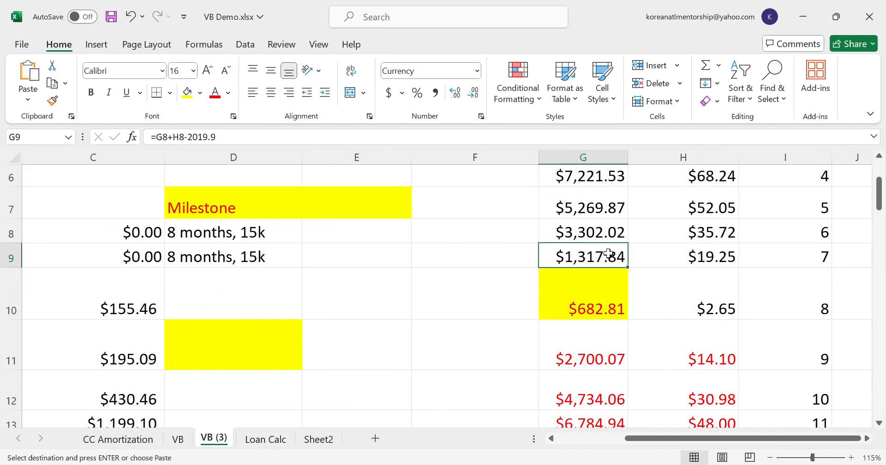
{"action": "key", "text": "Down"}
{"action": "left_click", "coordinate": [291, 138]}
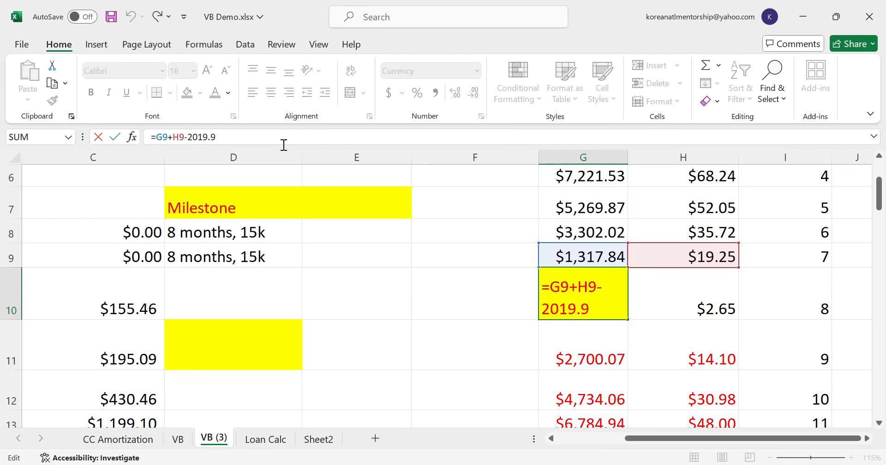
{"action": "type", "text": "+"}
{"action": "key", "text": "Escape"}
- Paste the Auto Loan's latest balance as a plain value into H4 on the Loan Calc sheet and copy it
{"action": "left_click", "coordinate": [265, 438]}
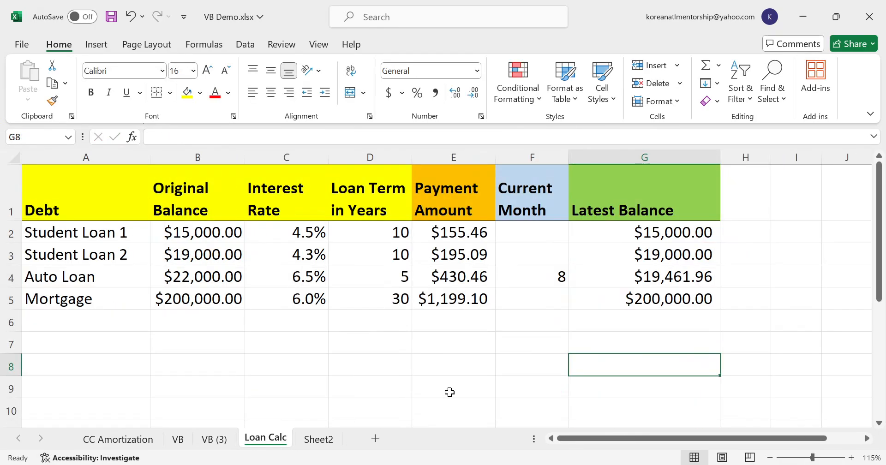
{"action": "left_click", "coordinate": [664, 269]}
{"action": "key", "text": "ctrl+c"}
{"action": "left_click", "coordinate": [732, 275]}
{"action": "key", "text": "ctrl+v"}
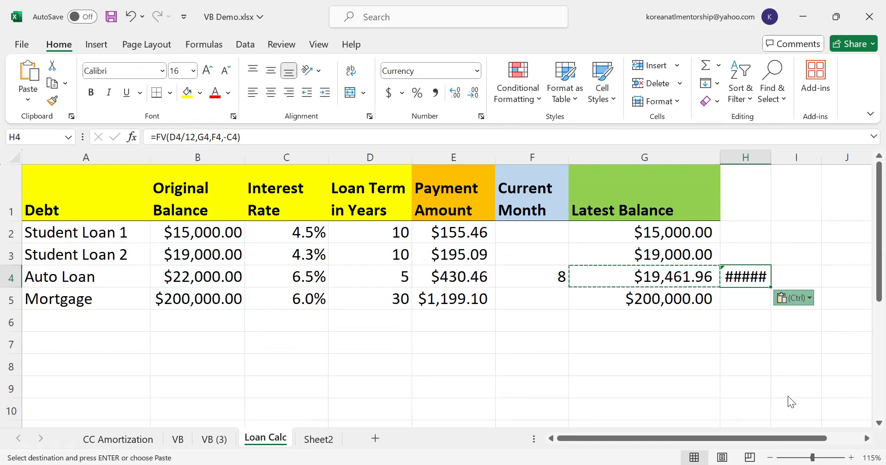
{"action": "key", "text": "ctrl+shift+v"}
{"action": "key", "text": "ctrl+c"}
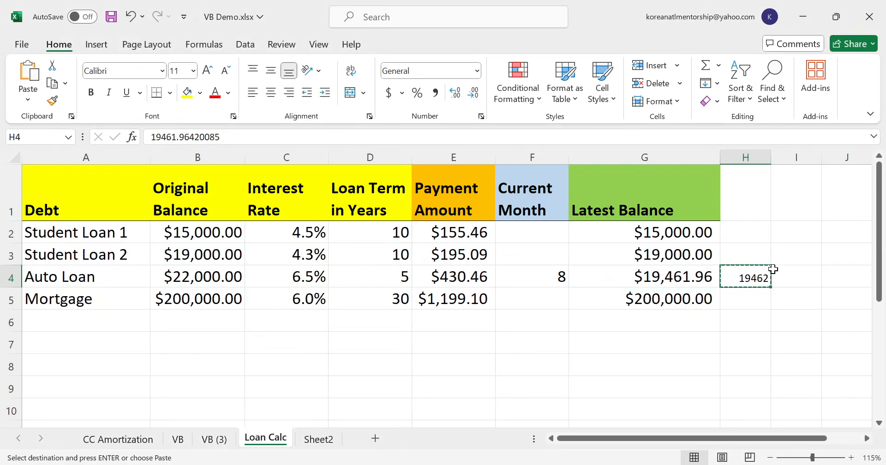
{"action": "left_click", "coordinate": [213, 438]}
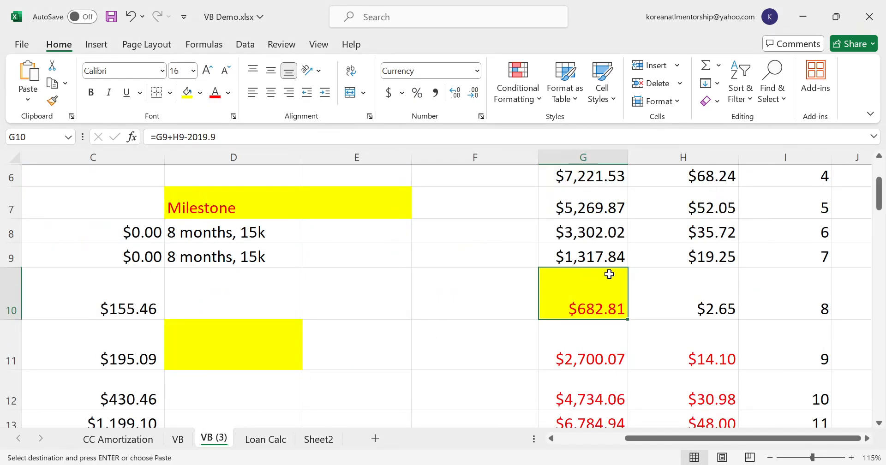
{"action": "left_click", "coordinate": [264, 141]}
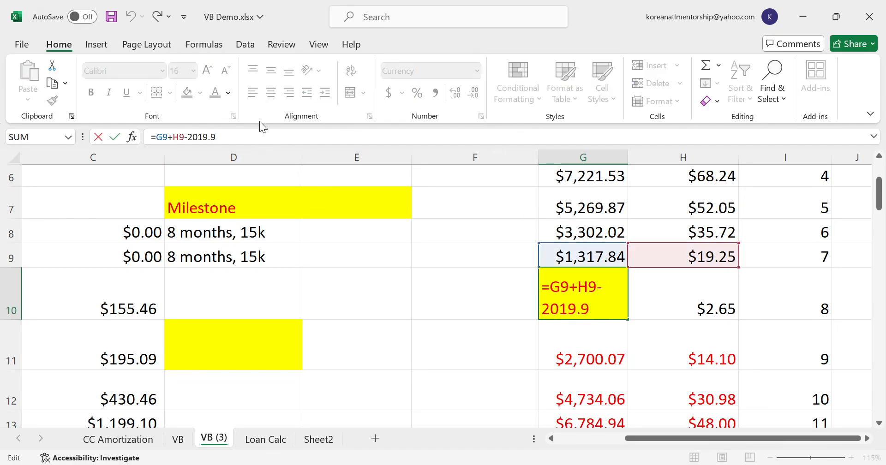
{"action": "type", "text": "+"}
{"action": "left_click", "coordinate": [271, 439]}
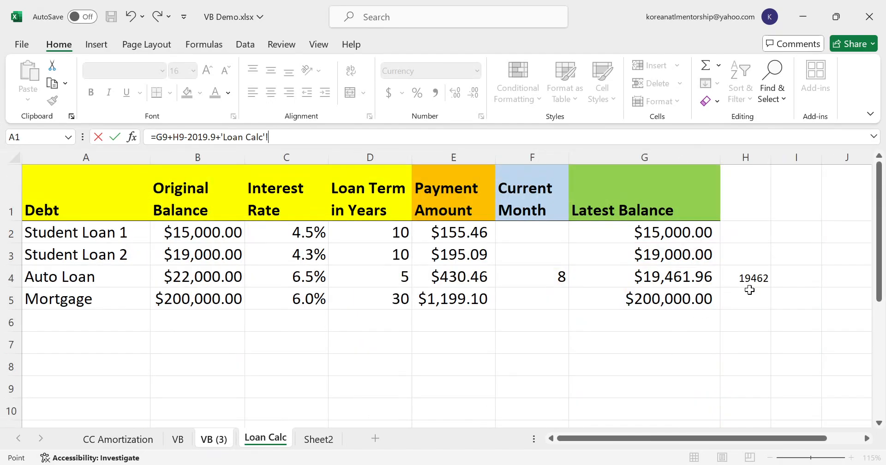
{"action": "left_click", "coordinate": [203, 443]}
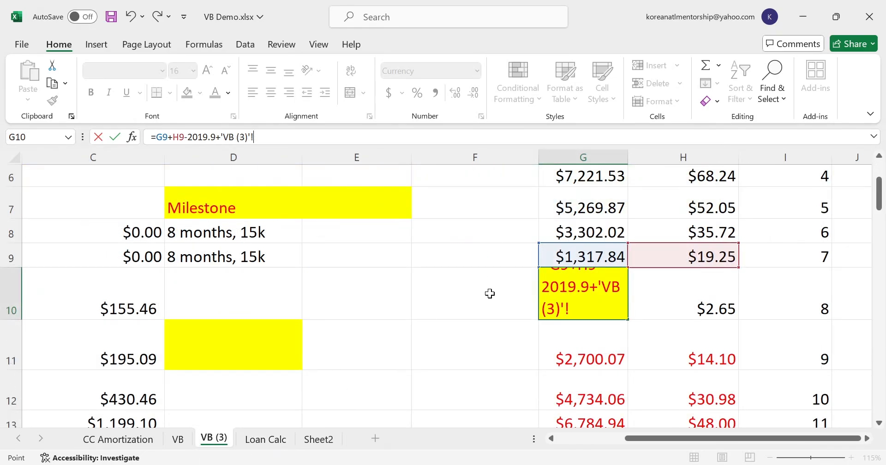
{"action": "key", "text": "F2"}
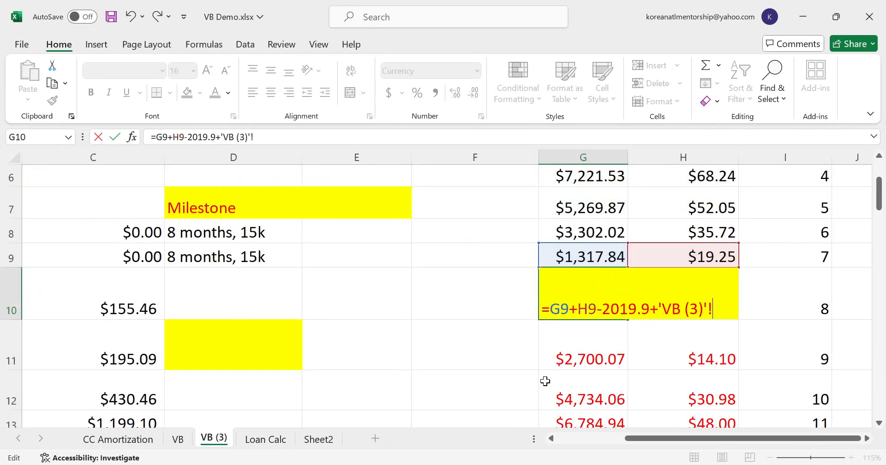
{"action": "key", "text": "Escape"}
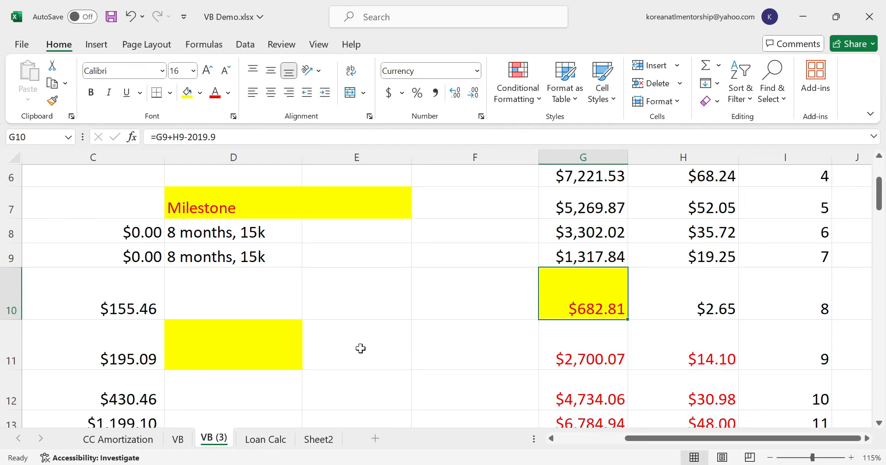
- Add 19462 to the end of the line of credit balance formula in G10 on VB (3)
{"action": "left_click", "coordinate": [228, 135]}
{"action": "type", "text": "+19462"}
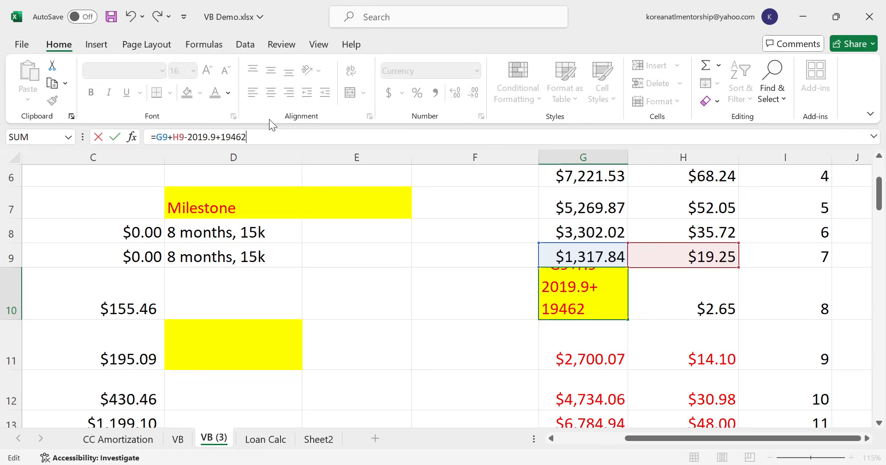
{"action": "key", "text": "Return"}
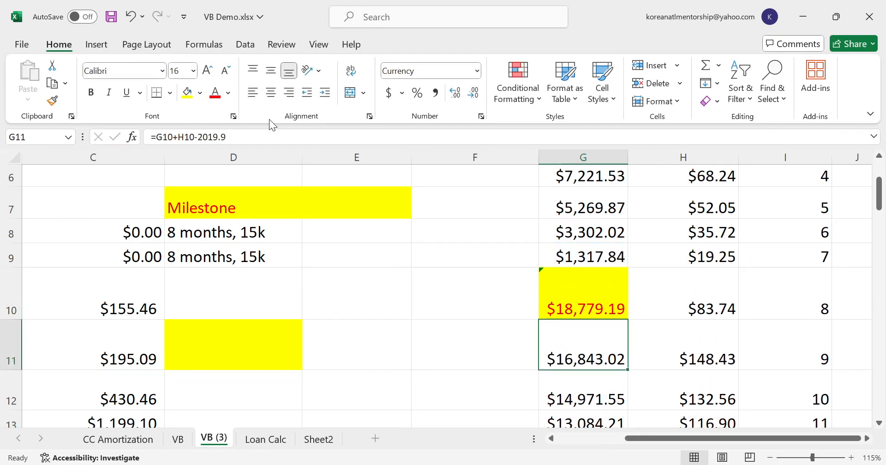
- Clear the helper value in H4 on Loan Calc and refine the amount added in the VB (3) G10 formula to 19461.96
{"action": "left_click", "coordinate": [244, 440]}
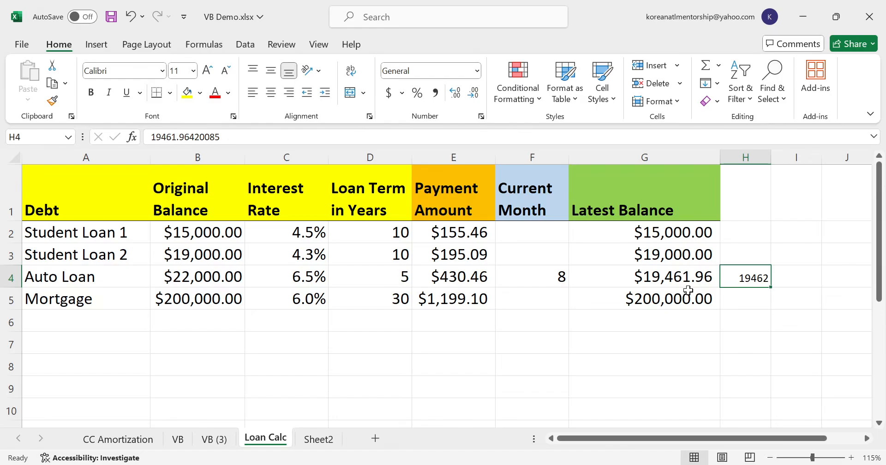
{"action": "left_click", "coordinate": [218, 439]}
{"action": "left_click", "coordinate": [619, 301]}
{"action": "left_click", "coordinate": [249, 137]}
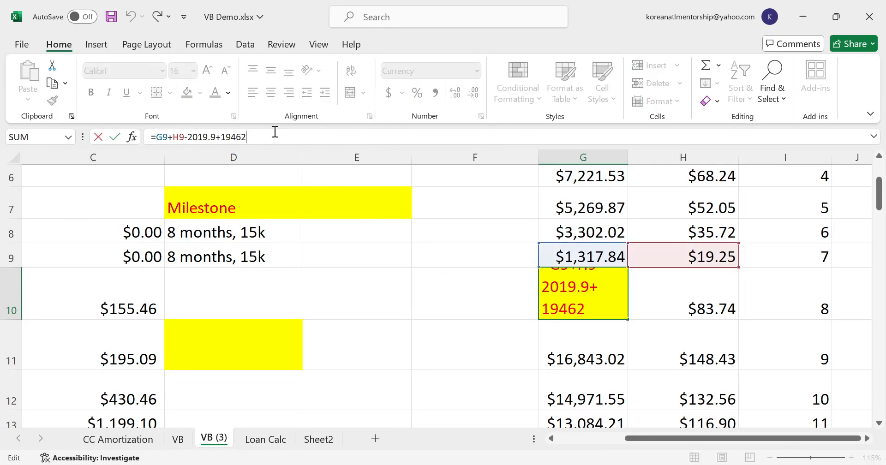
{"action": "key", "text": "BackSpace"}
{"action": "type", "text": "1.9"}
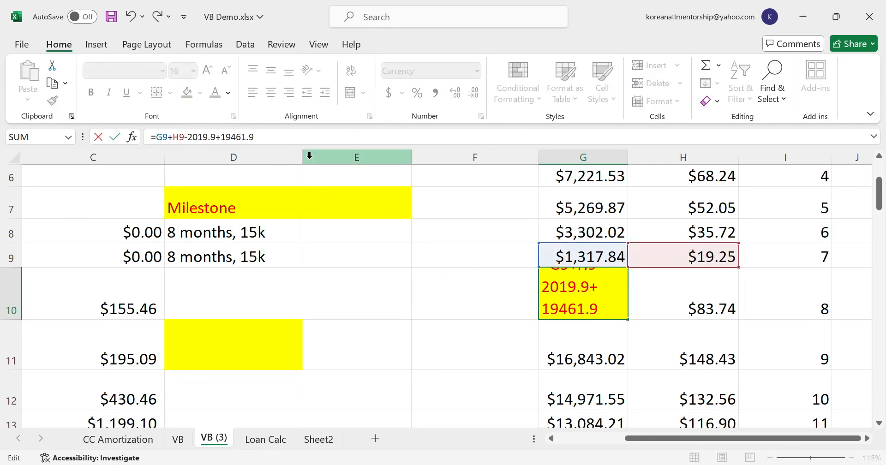
{"action": "key", "text": "Return"}
{"action": "key", "text": "Up"}
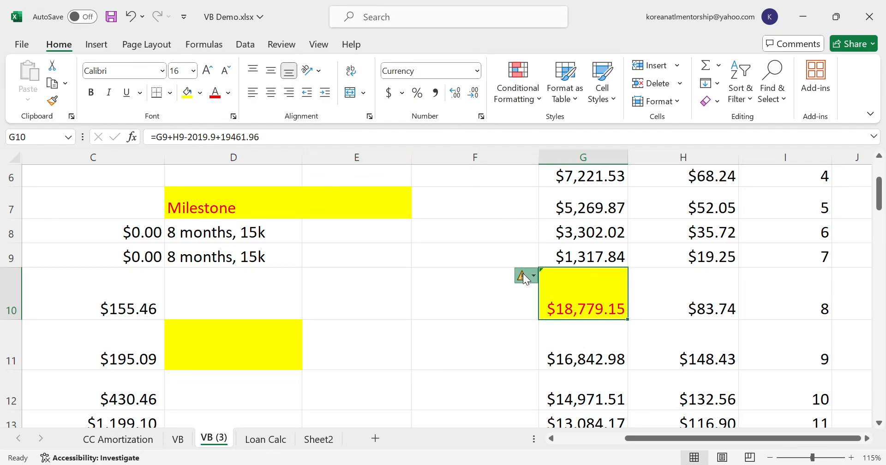
- Set the Auto Loan's monthly payment in the Velocity Banking column, C12, to 0
{"action": "left_click", "coordinate": [543, 343]}
{"action": "left_click_drag", "start_coordinate": [638, 438], "coordinate": [557, 441]}
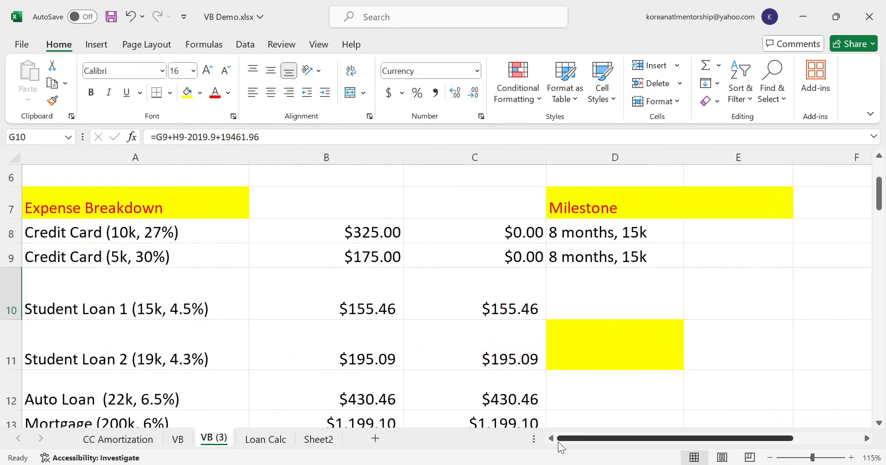
{"action": "scroll", "coordinate": [197, 338], "scroll_direction": "down", "scroll_amount": 1}
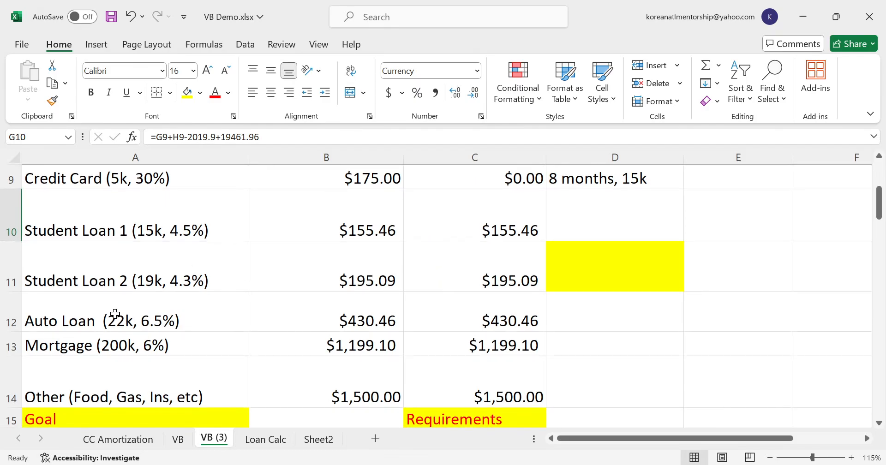
{"action": "left_click", "coordinate": [492, 307]}
{"action": "type", "text": "0"}
{"action": "key", "text": "Return"}
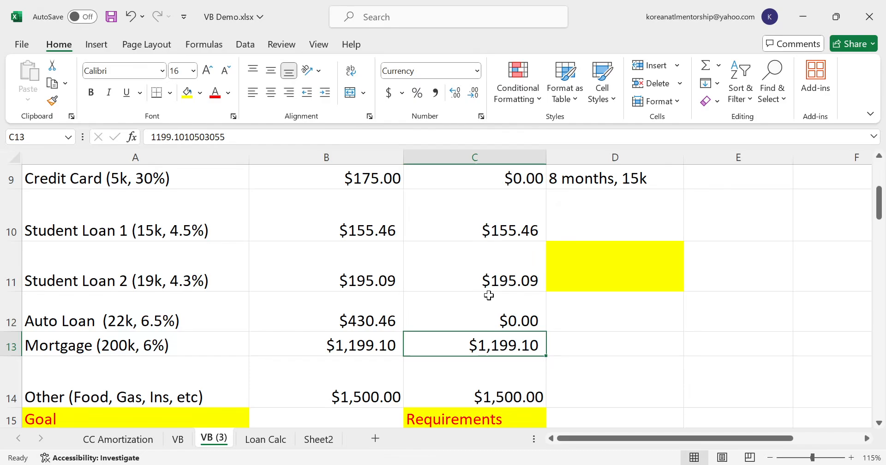
- Change the amount subtracted in the line of credit balance formula in G11 to 2450.35, the current cash flow
{"action": "scroll", "coordinate": [489, 295], "scroll_direction": "up", "scroll_amount": 3}
{"action": "left_click", "coordinate": [516, 283]}
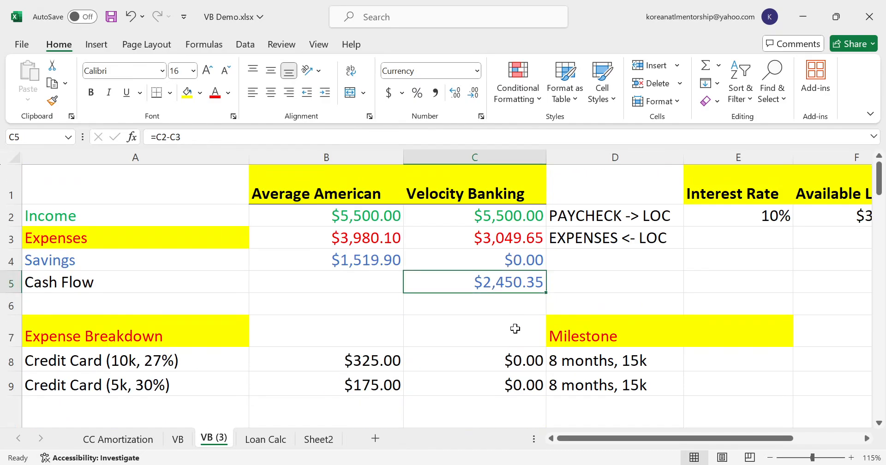
{"action": "left_click_drag", "start_coordinate": [583, 436], "coordinate": [651, 439]}
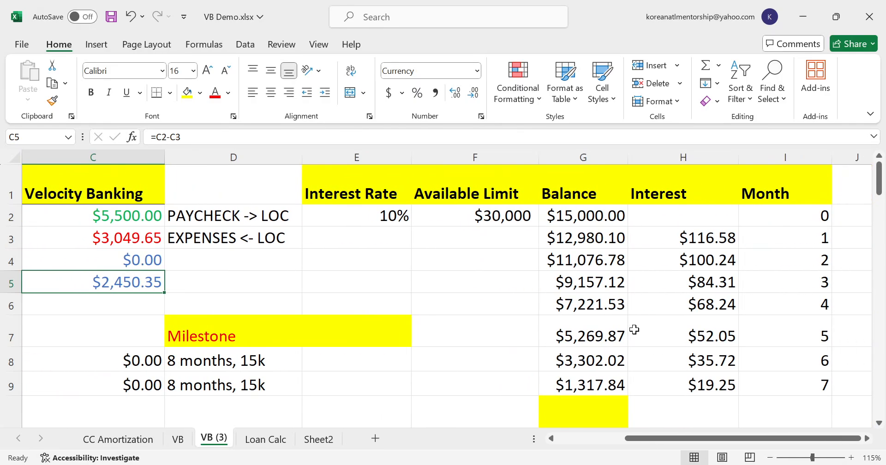
{"action": "scroll", "coordinate": [599, 327], "scroll_direction": "down", "scroll_amount": 2}
{"action": "scroll", "coordinate": [599, 327], "scroll_direction": "down", "scroll_amount": 3}
{"action": "scroll", "coordinate": [598, 327], "scroll_direction": "up", "scroll_amount": 3}
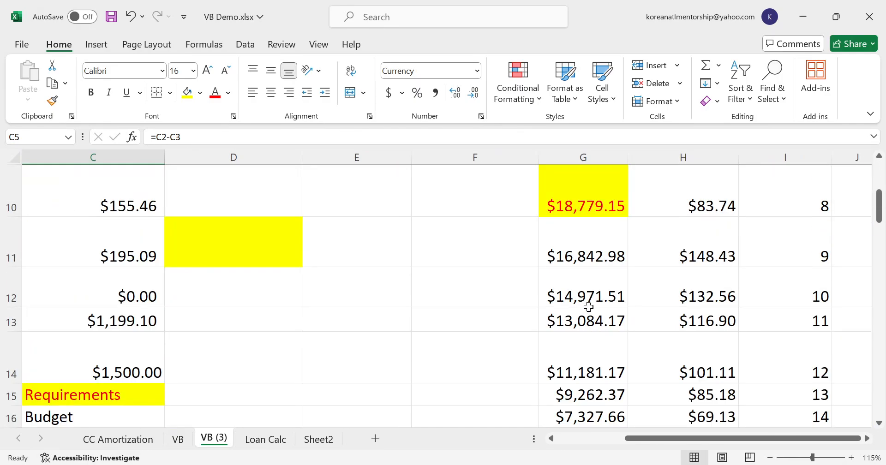
{"action": "left_click", "coordinate": [587, 322]}
{"action": "left_click_drag", "start_coordinate": [226, 137], "coordinate": [202, 146]}
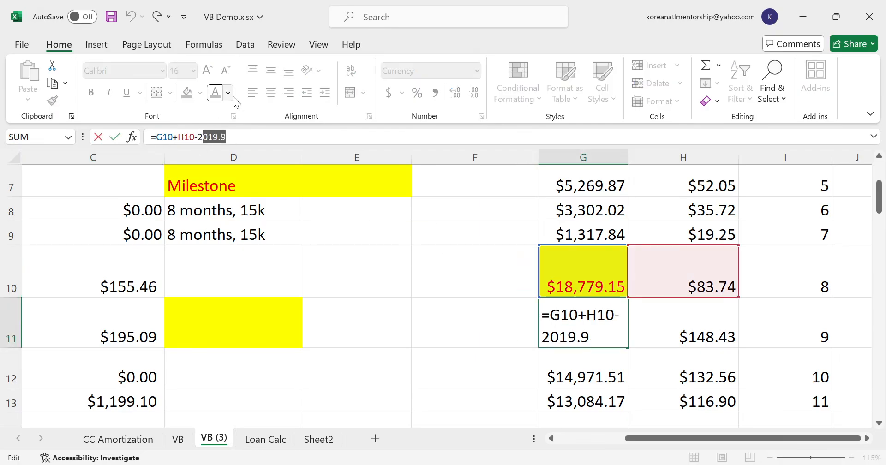
{"action": "type", "text": "450.35"}
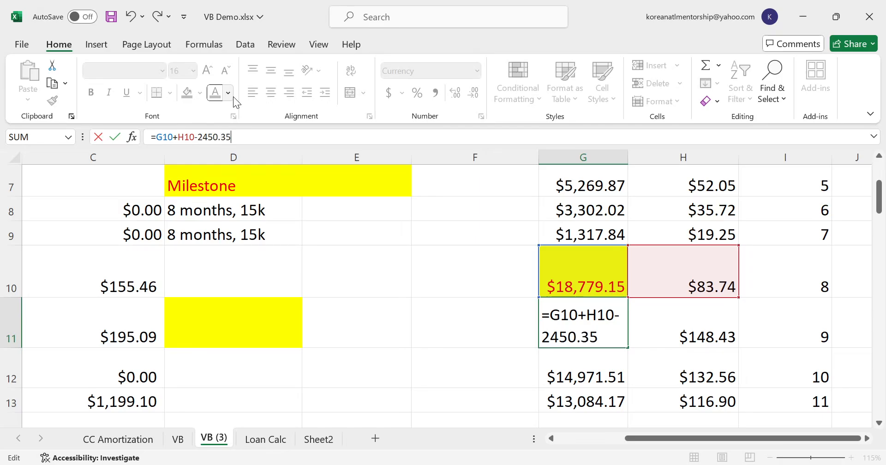
{"action": "key", "text": "Return"}
- Copy the updated balance formula from G11 down through G19
{"action": "key", "text": "Up"}
{"action": "key", "text": "ctrl+c"}
{"action": "key", "text": "shift+Down"}
{"action": "key", "text": "shift+Down"}
{"action": "key", "text": "shift+Down"}
{"action": "key", "text": "shift+Down"}
{"action": "key", "text": "shift+Down"}
{"action": "key", "text": "shift+Down"}
{"action": "key", "text": "shift+Down"}
{"action": "key", "text": "shift+Down"}
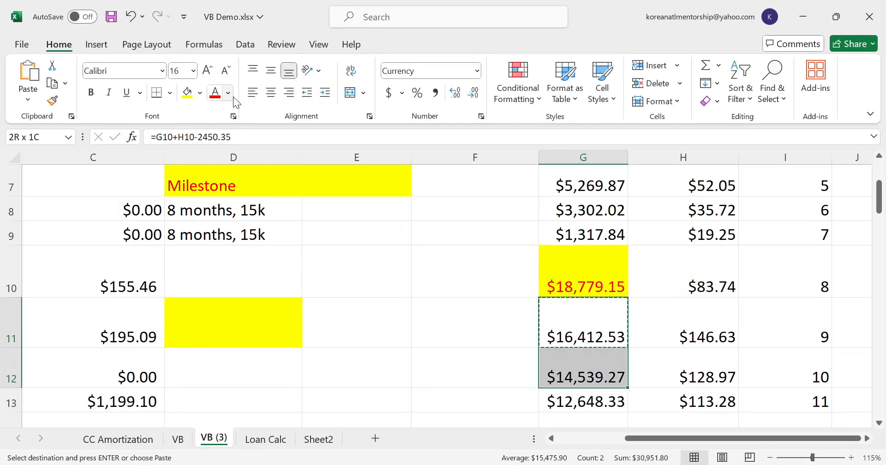
{"action": "key", "text": "ctrl+v"}
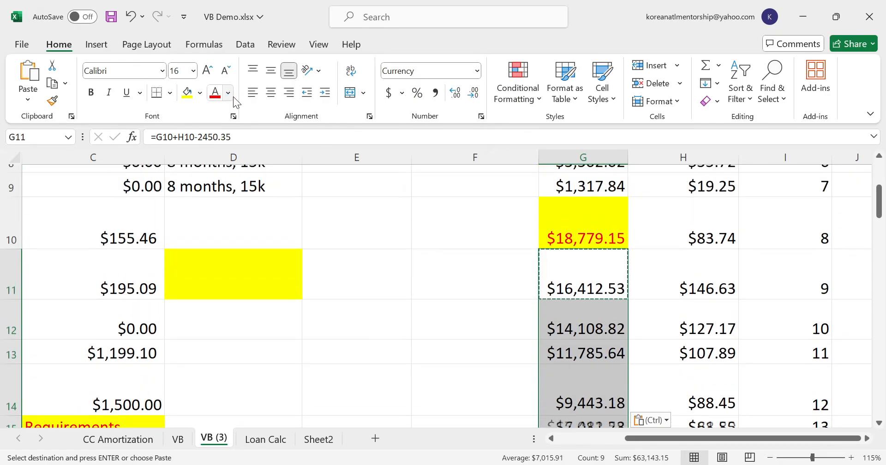
- Highlight the month 16 balance in G18 with yellow fill
{"action": "key", "text": "Down"}
{"action": "key", "text": "Down"}
{"action": "key", "text": "Down"}
{"action": "key", "text": "Down"}
{"action": "key", "text": "Down"}
{"action": "key", "text": "Down"}
{"action": "key", "text": "Down"}
{"action": "key", "text": "Down"}
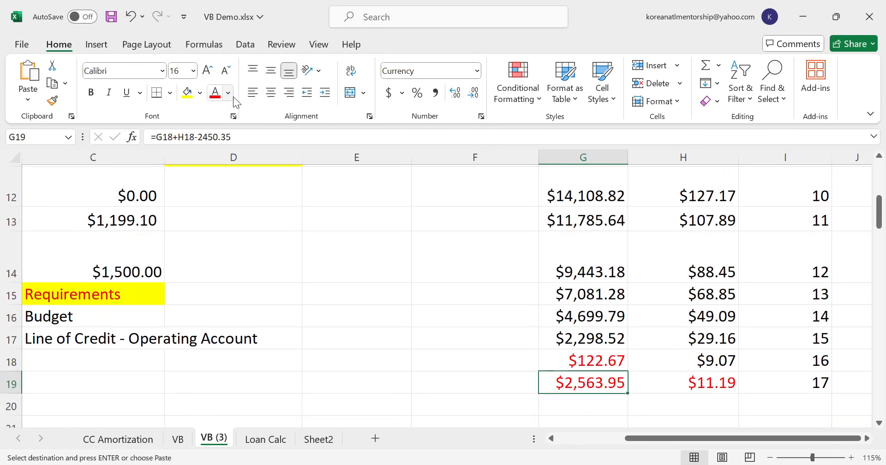
{"action": "key", "text": "Up"}
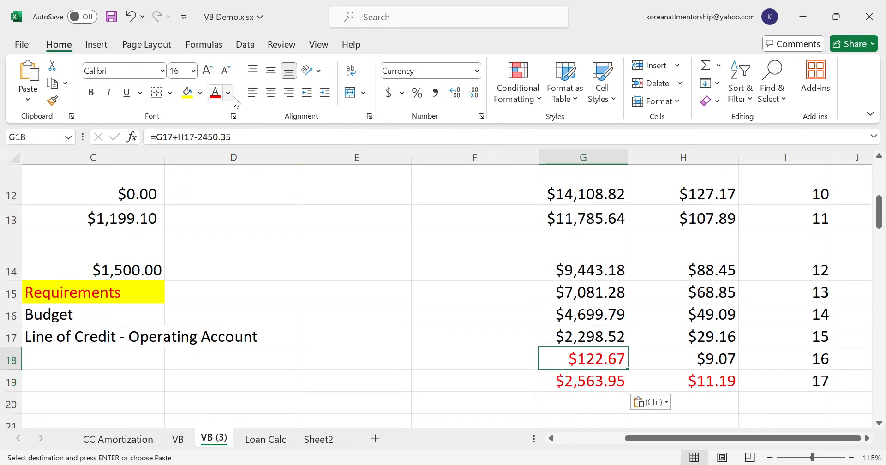
{"action": "left_click", "coordinate": [188, 96]}
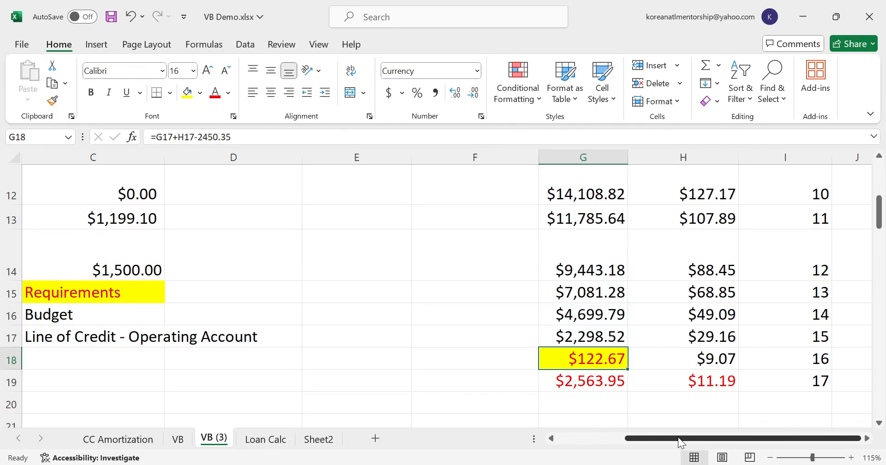
- Enter "16 months," as the Auto Loan's milestone in D12
{"action": "left_click_drag", "start_coordinate": [677, 437], "coordinate": [549, 443]}
{"action": "scroll", "coordinate": [548, 369], "scroll_direction": "up", "scroll_amount": 2}
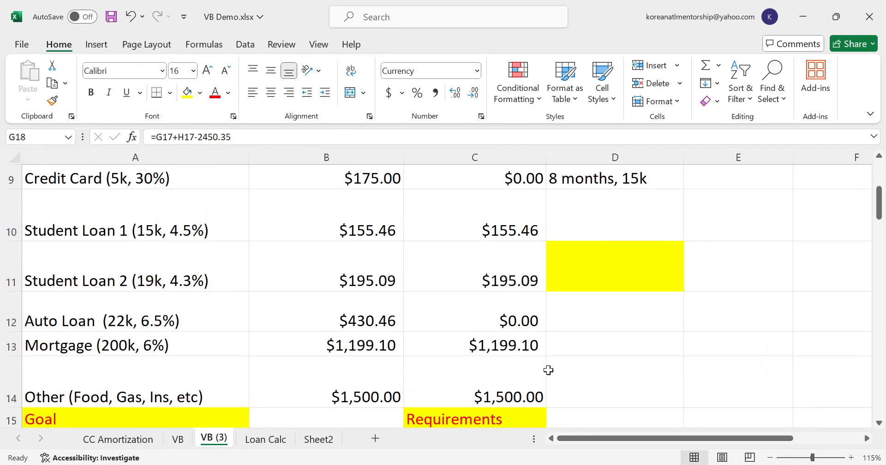
{"action": "scroll", "coordinate": [548, 370], "scroll_direction": "down", "scroll_amount": 1}
{"action": "left_click", "coordinate": [586, 304]}
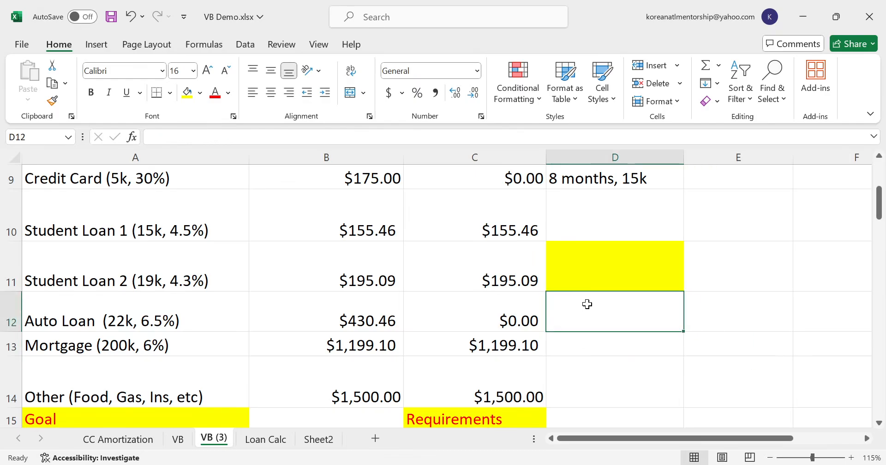
{"action": "type", "text": "16 months,"}
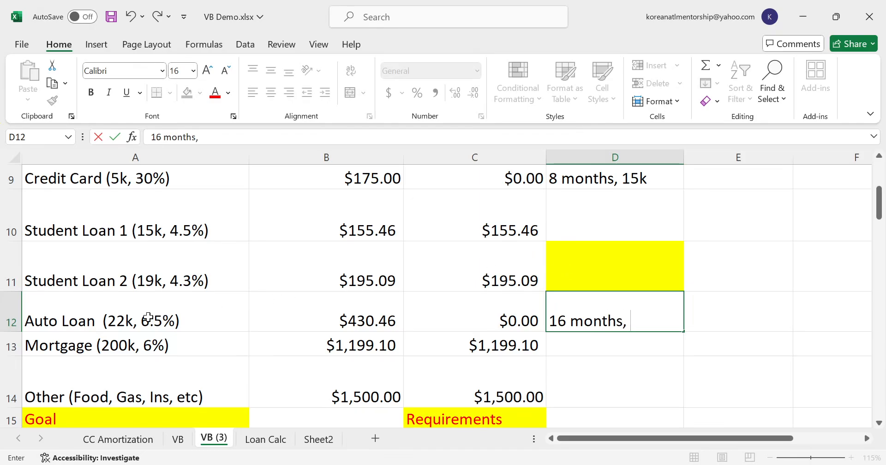
- Add 22 and 15 with a scratch formula in E11, and clear the cell again
{"action": "left_click", "coordinate": [712, 277]}
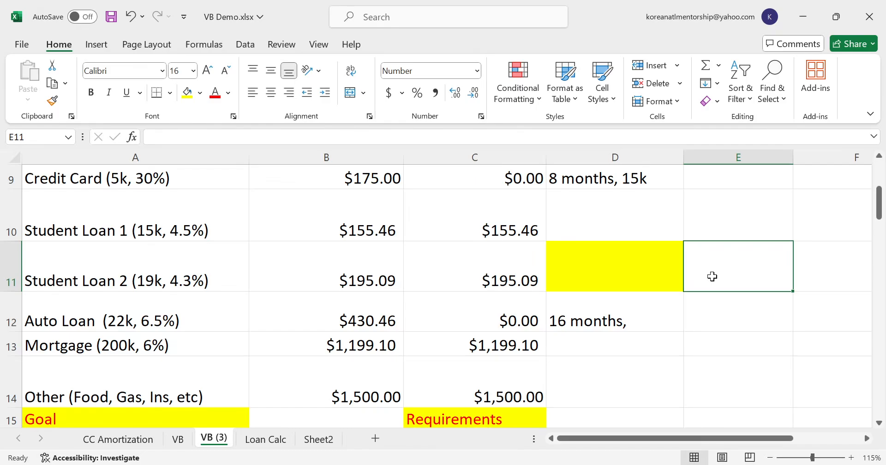
{"action": "type", "text": "=22+15"}
{"action": "key", "text": "Return"}
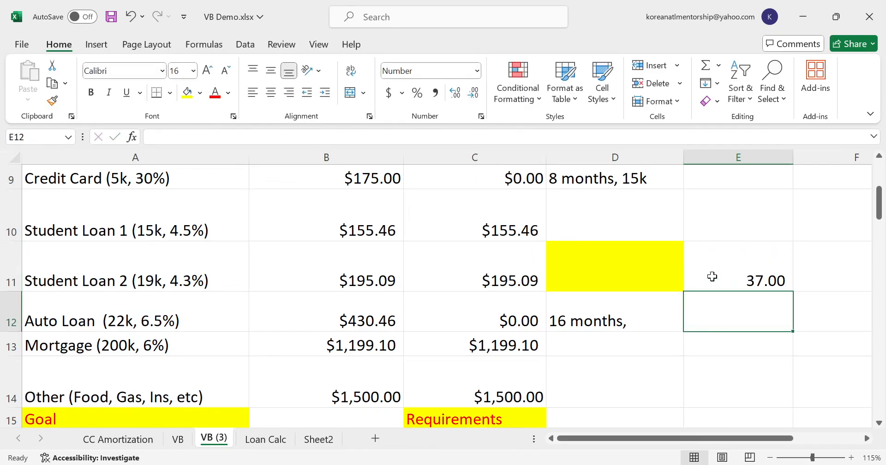
{"action": "left_click", "coordinate": [712, 276]}
{"action": "key", "text": "Delete"}
- Complete the Auto Loan's milestone in D12 so it reads "16 months, 37k"
{"action": "double_click", "coordinate": [634, 320]}
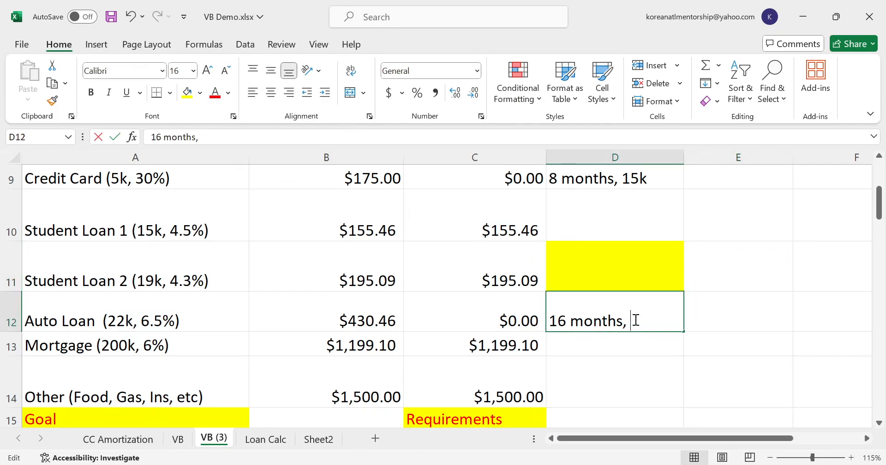
{"action": "type", "text": "37k"}
{"action": "key", "text": "Return"}
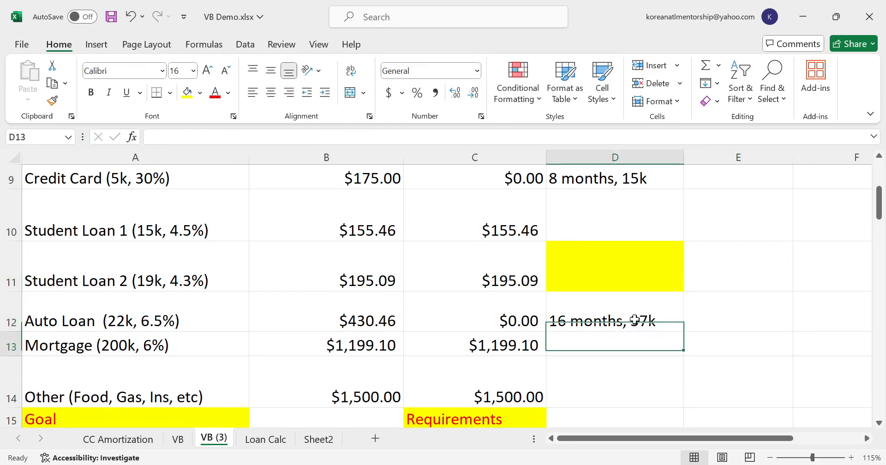
- Review the remaining debts in the expense breakdown, checking Student Loan 1's row and its monthly payment
{"action": "key", "text": "Up"}
{"action": "key", "text": "Up"}
{"action": "key", "text": "Up"}
{"action": "key", "text": "Up"}
{"action": "key", "text": "Up"}
{"action": "key", "text": "Up"}
{"action": "key", "text": "Up"}
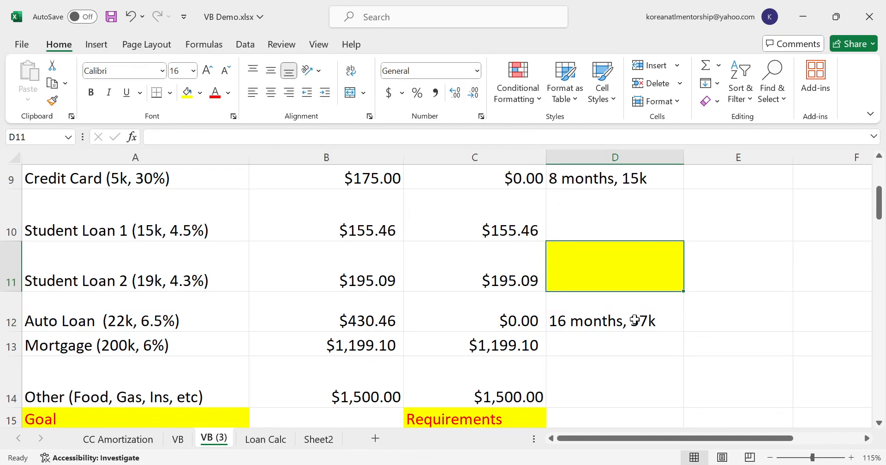
{"action": "key", "text": "Left"}
{"action": "key", "text": "Left"}
{"action": "key", "text": "Left"}
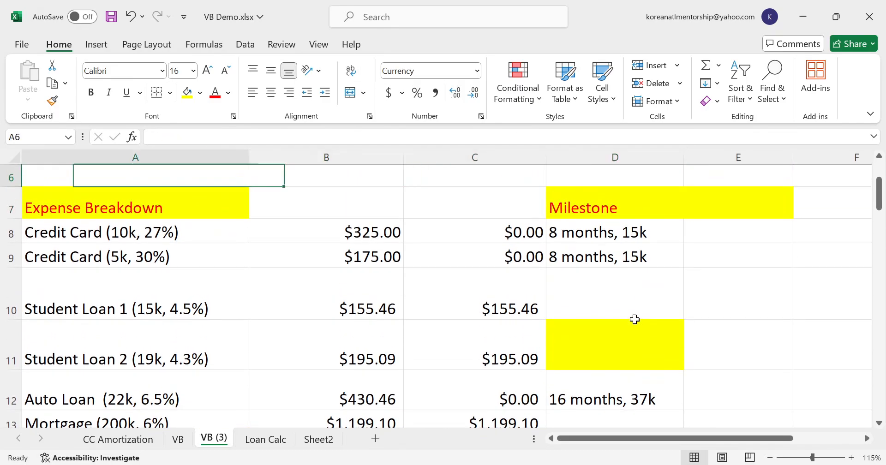
{"action": "key", "text": "Down"}
{"action": "key", "text": "Down"}
{"action": "key", "text": "Down"}
{"action": "key", "text": "Down"}
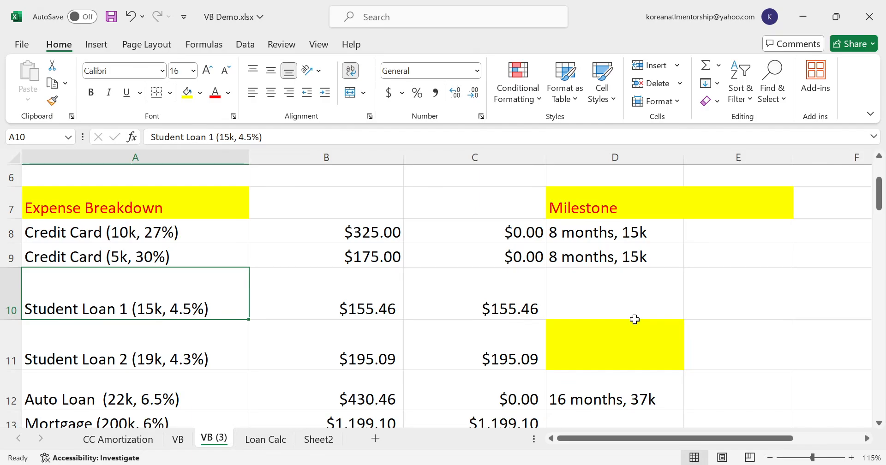
{"action": "key", "text": "Right"}
{"action": "key", "text": "Right"}
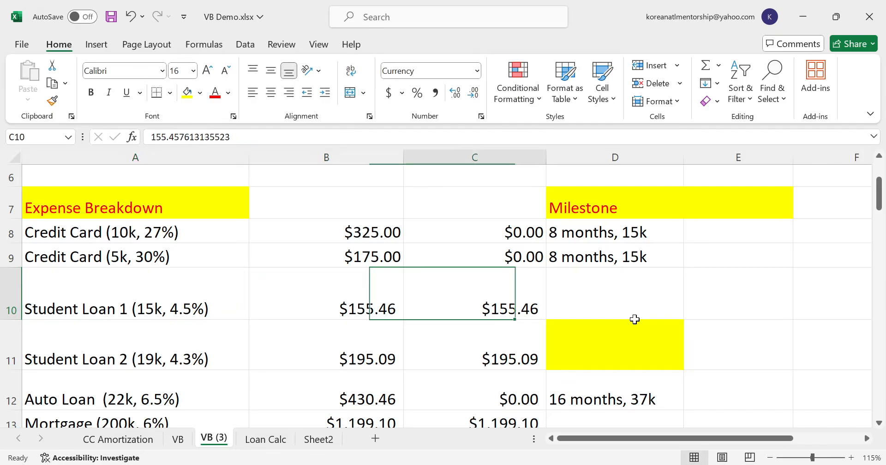
{"action": "key", "text": "Left"}
{"action": "key", "text": "Left"}
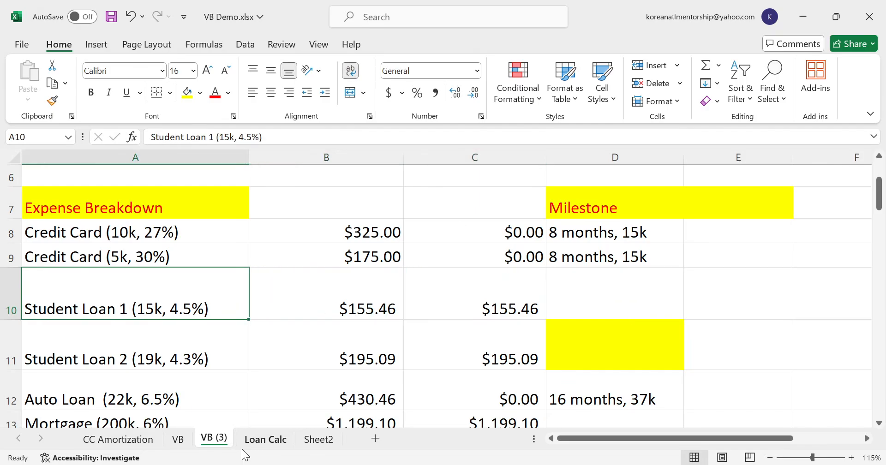
- Set Student Loan 1's current month to 16 on the Loan Calc sheet and select its latest balance
{"action": "left_click", "coordinate": [255, 441]}
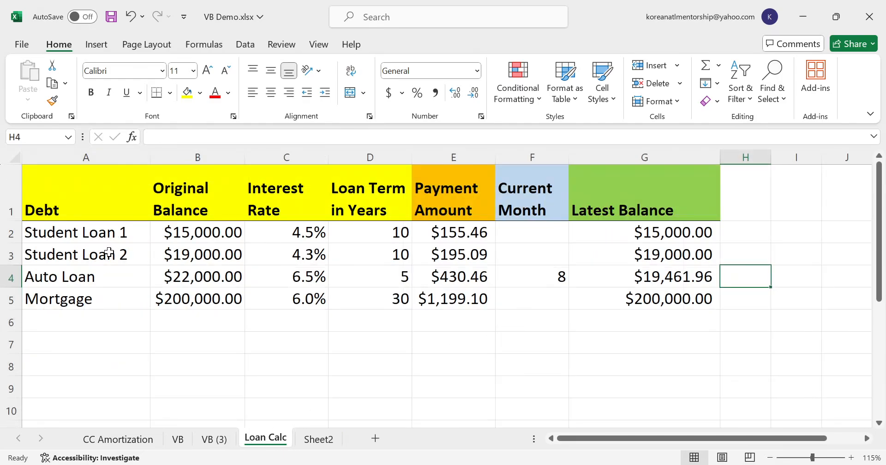
{"action": "left_click", "coordinate": [543, 235]}
{"action": "type", "text": "16"}
{"action": "key", "text": "Return"}
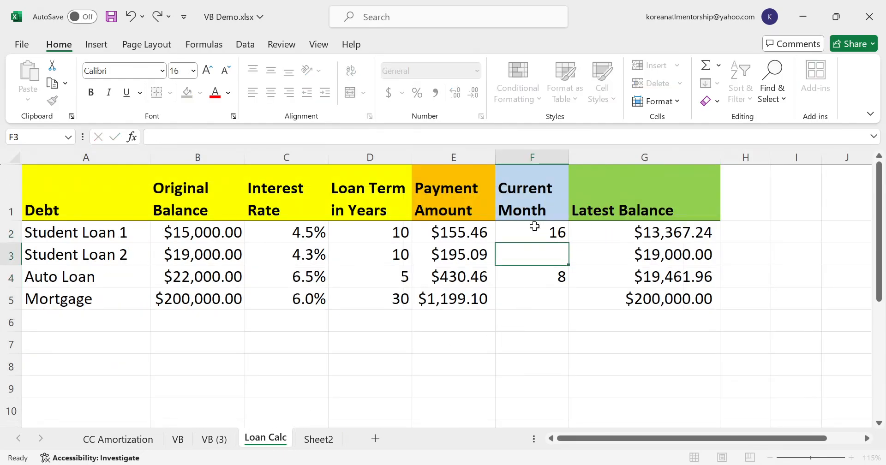
{"action": "key", "text": "Up"}
{"action": "key", "text": "Right"}
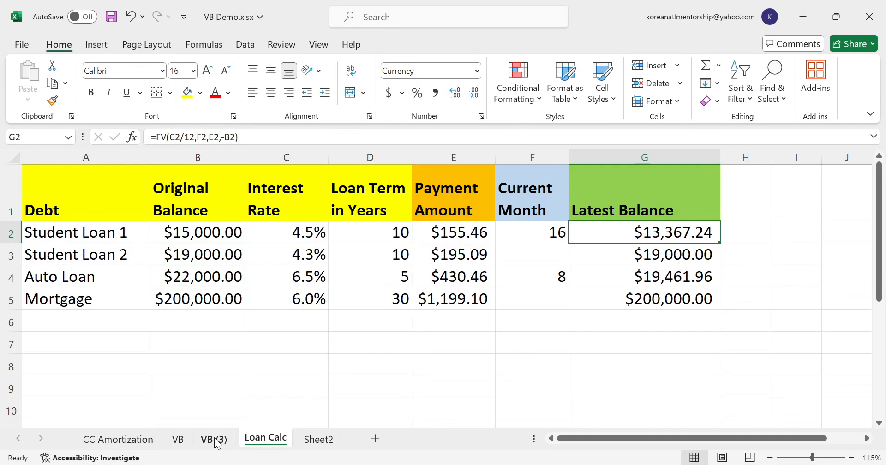
- On the VB (3) sheet, add Student Loan 1's balance of 13367.24 to the month 16 formula in G18
{"action": "left_click", "coordinate": [216, 439]}
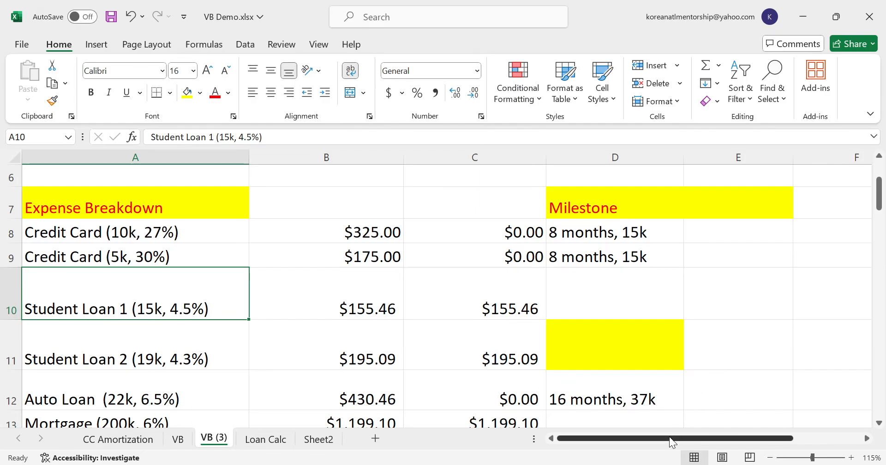
{"action": "left_click_drag", "start_coordinate": [669, 438], "coordinate": [754, 438]}
{"action": "scroll", "coordinate": [715, 395], "scroll_direction": "down", "scroll_amount": 3}
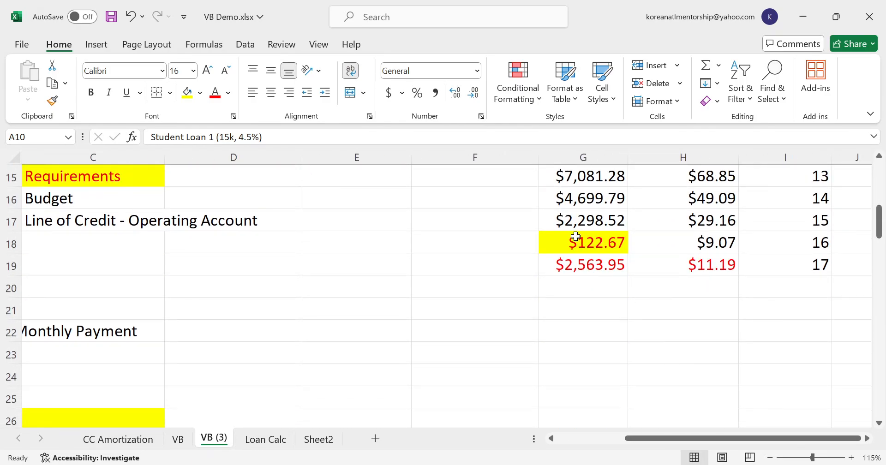
{"action": "left_click", "coordinate": [574, 239]}
{"action": "left_click", "coordinate": [270, 139]}
{"action": "type", "text": "+"}
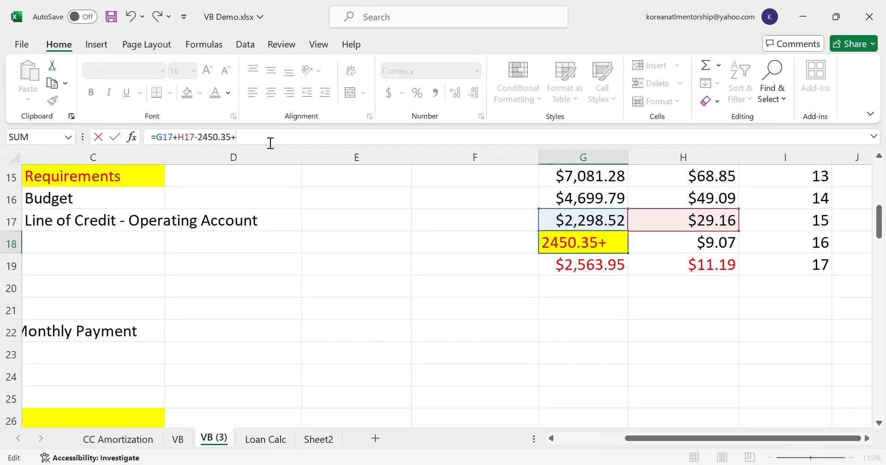
{"action": "type", "text": "13367.24"}
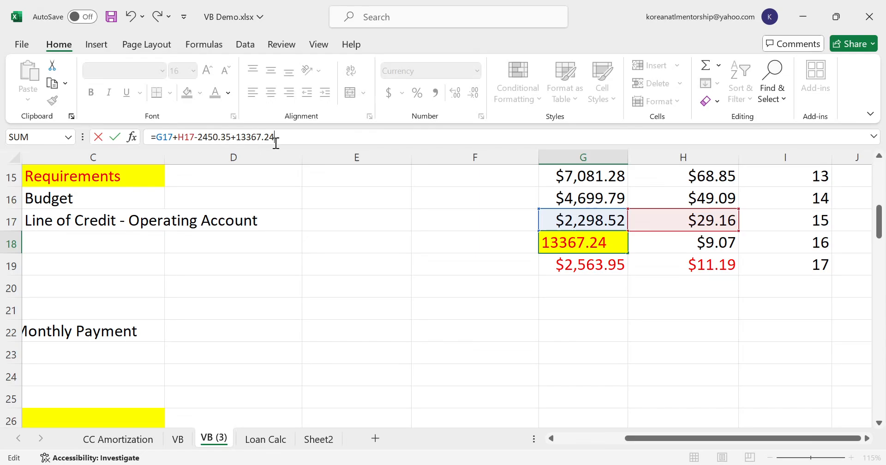
{"action": "key", "text": "Return"}
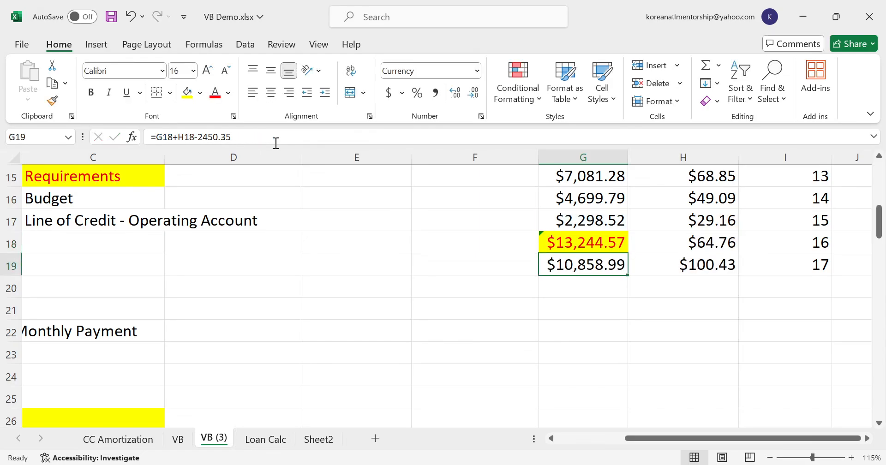
{"action": "key", "text": "Up"}
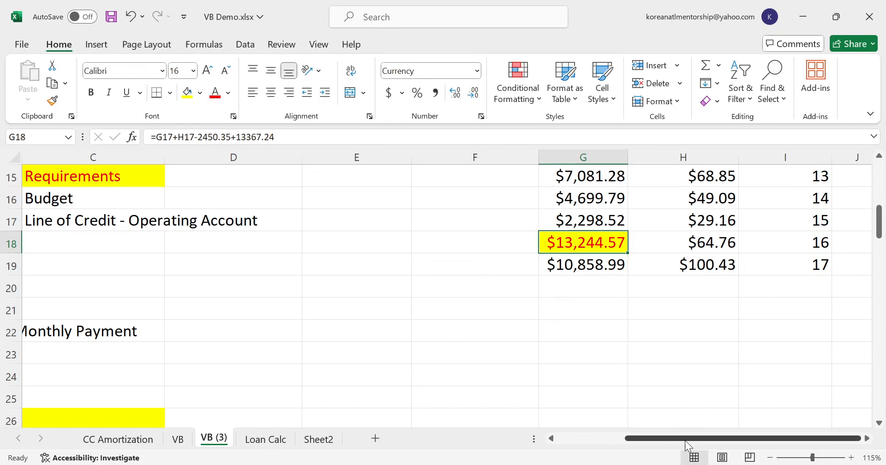
- Set Student Loan 1's velocity banking payment in C10 to 0, and check the updated cash flow
{"action": "left_click_drag", "start_coordinate": [684, 442], "coordinate": [501, 433]}
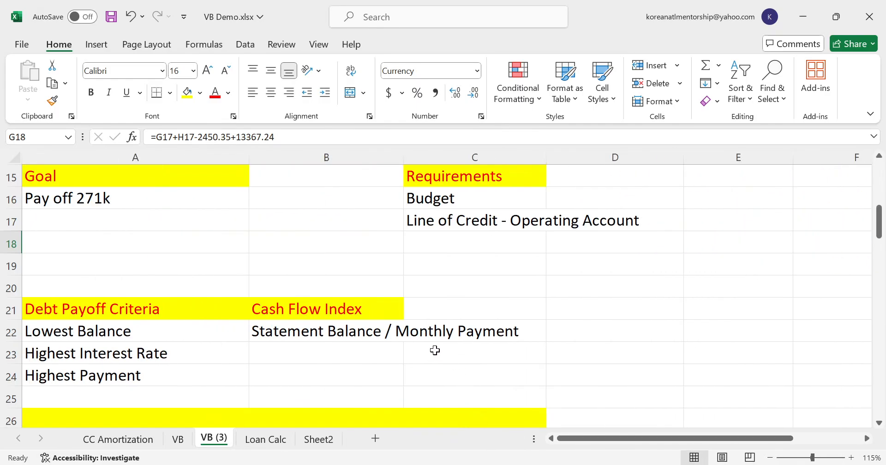
{"action": "scroll", "coordinate": [404, 347], "scroll_direction": "up", "scroll_amount": 2}
{"action": "scroll", "coordinate": [404, 347], "scroll_direction": "up", "scroll_amount": 1}
{"action": "left_click", "coordinate": [486, 279]}
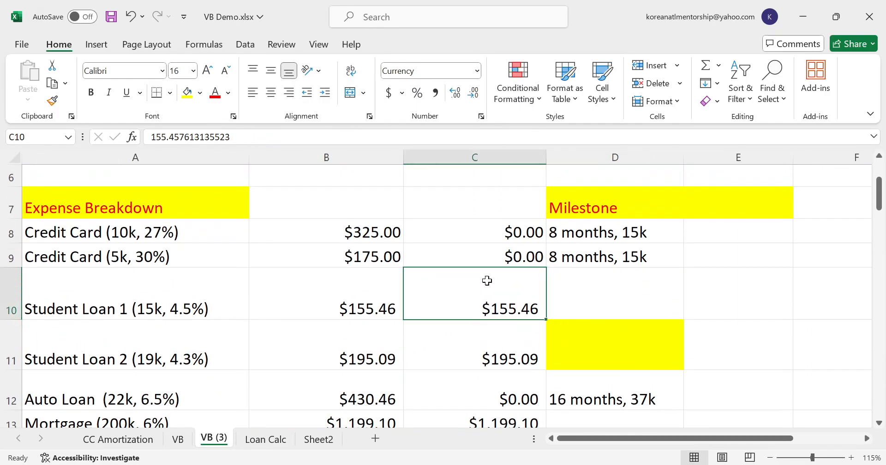
{"action": "type", "text": "0"}
{"action": "key", "text": "Return"}
{"action": "scroll", "coordinate": [483, 286], "scroll_direction": "up", "scroll_amount": 2}
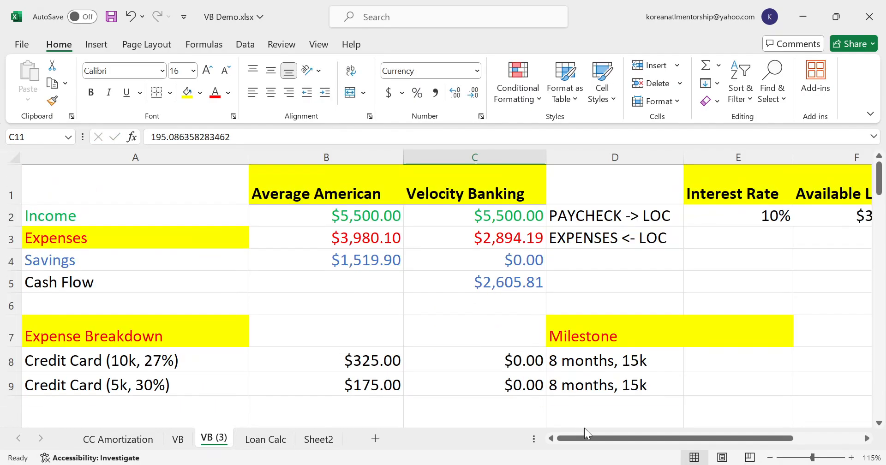
- Change the cash flow subtracted in the month 17 formula in G19 to 2605.81
{"action": "left_click_drag", "start_coordinate": [594, 438], "coordinate": [664, 429]}
{"action": "scroll", "coordinate": [659, 412], "scroll_direction": "down", "scroll_amount": 5}
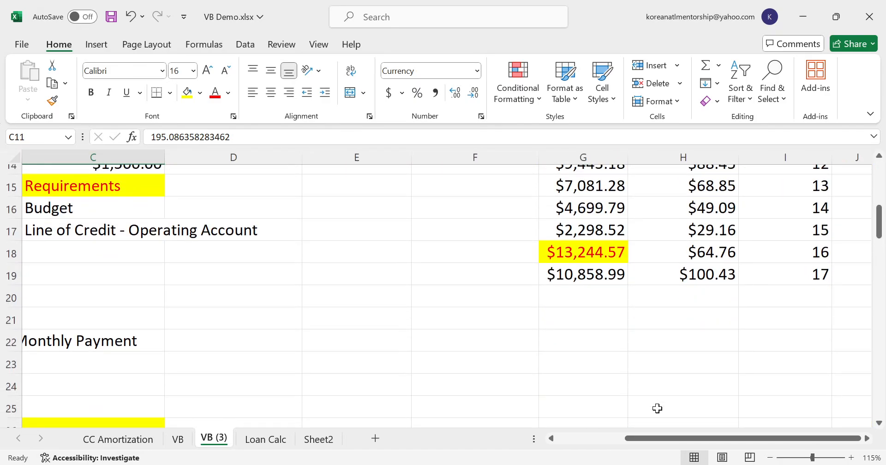
{"action": "left_click", "coordinate": [574, 240]}
{"action": "left_click_drag", "start_coordinate": [233, 137], "coordinate": [206, 146]}
{"action": "type", "text": "605.80"}
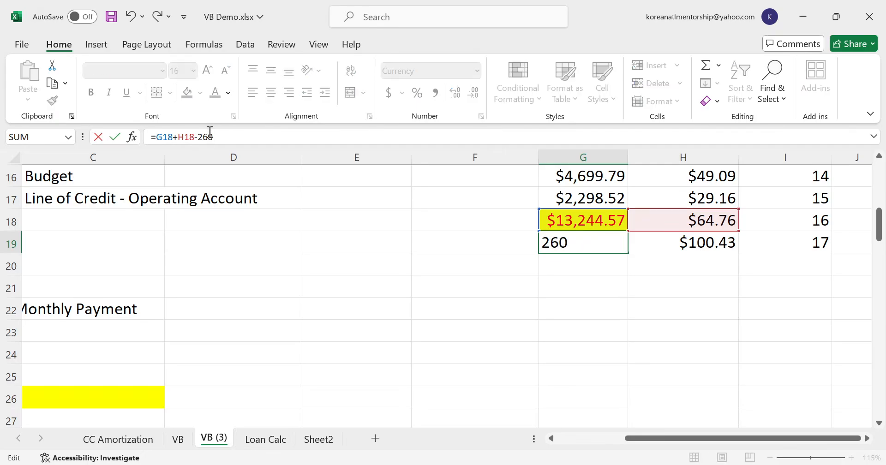
{"action": "key", "text": "Return"}
{"action": "key", "text": "Up"}
- Copy the month 17 row G19:I19 down into the rows for the following months
{"action": "key", "text": "shift+Right"}
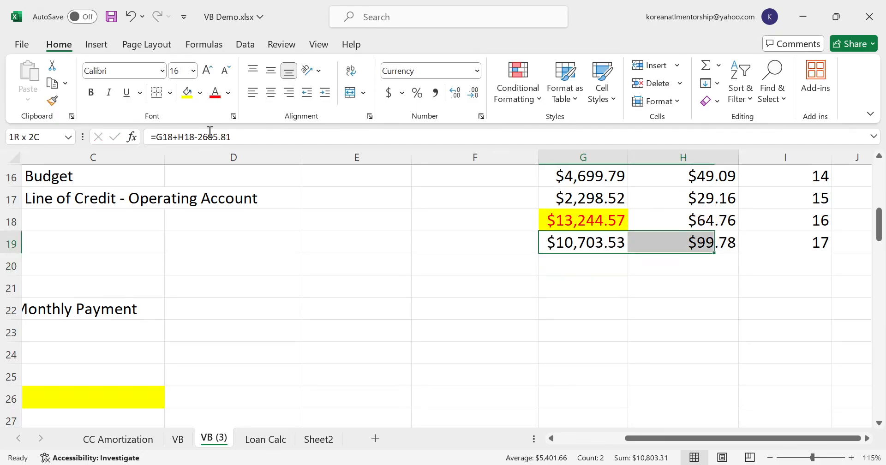
{"action": "key", "text": "shift+Right"}
{"action": "key", "text": "ctrl+c"}
{"action": "key", "text": "shift+Down"}
{"action": "key", "text": "shift+Down"}
{"action": "key", "text": "shift+Down"}
{"action": "key", "text": "shift+Down"}
{"action": "key", "text": "shift+Down"}
{"action": "key", "text": "shift+Down"}
{"action": "key", "text": "shift+Down"}
{"action": "key", "text": "shift+Down"}
{"action": "key", "text": "shift+Down"}
{"action": "key", "text": "shift+Down"}
{"action": "key", "text": "shift+Down"}
{"action": "key", "text": "shift+Down"}
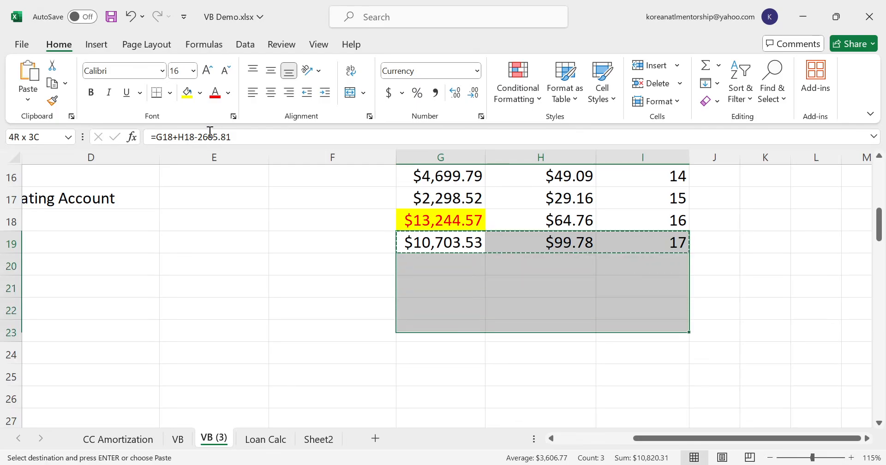
{"action": "key", "text": "ctrl+v"}
- Highlight the month 22 balance in G24 with a yellow fill
{"action": "key", "text": "Down"}
{"action": "key", "text": "Down"}
{"action": "key", "text": "Down"}
{"action": "key", "text": "Down"}
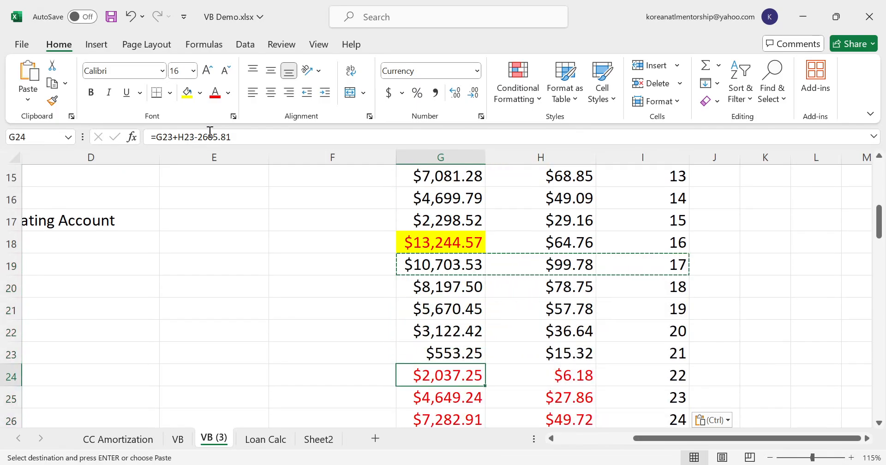
{"action": "left_click", "coordinate": [191, 102]}
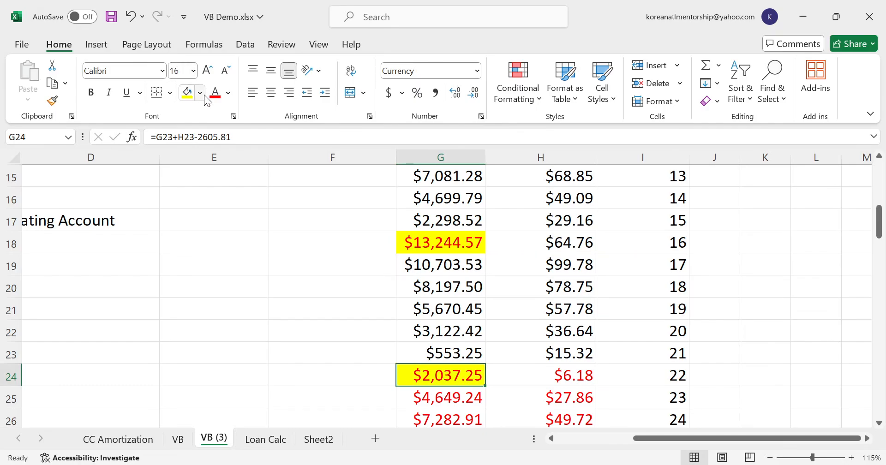
- Check the payoff month in the line of credit schedule, and enter "22 months" as Student Loan 1's milestone in D10
{"action": "left_click", "coordinate": [605, 436]}
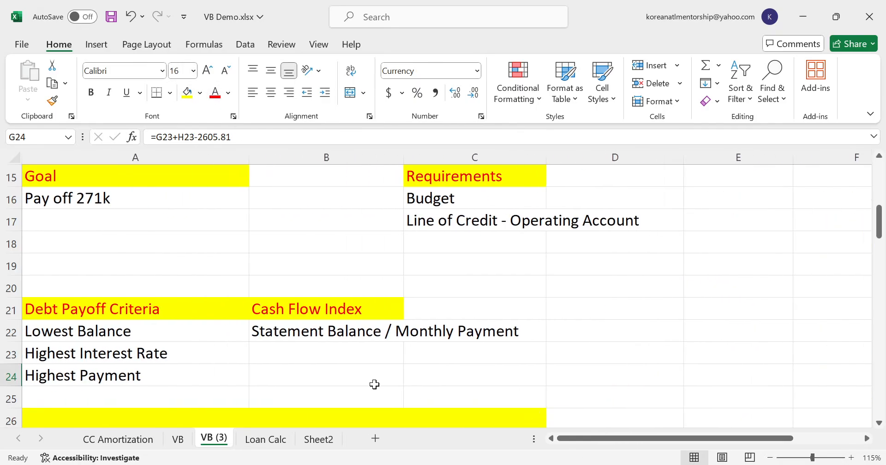
{"action": "scroll", "coordinate": [373, 383], "scroll_direction": "up", "scroll_amount": 3}
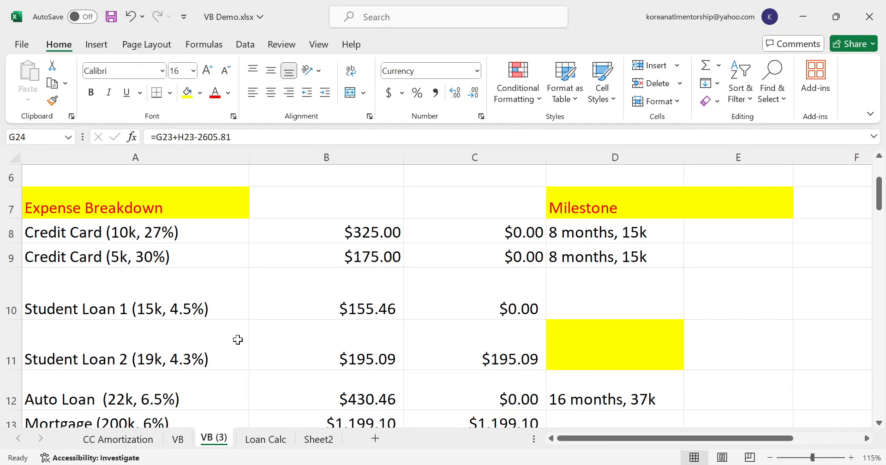
{"action": "left_click", "coordinate": [511, 352]}
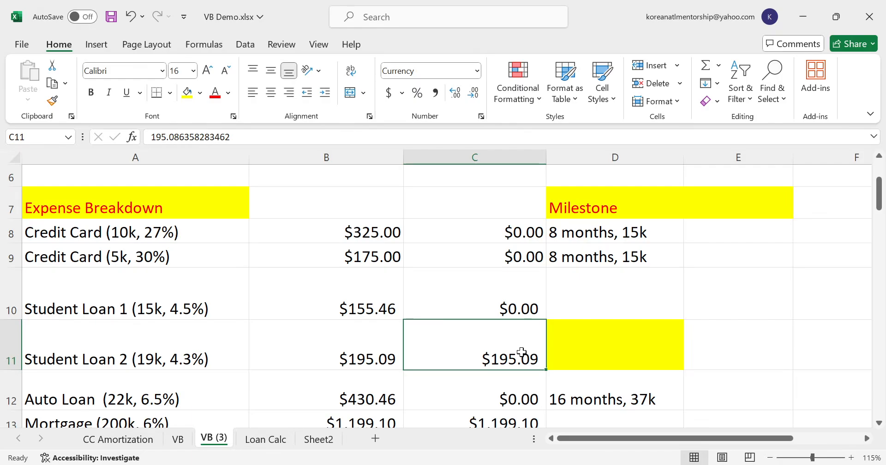
{"action": "left_click_drag", "start_coordinate": [627, 437], "coordinate": [672, 433]}
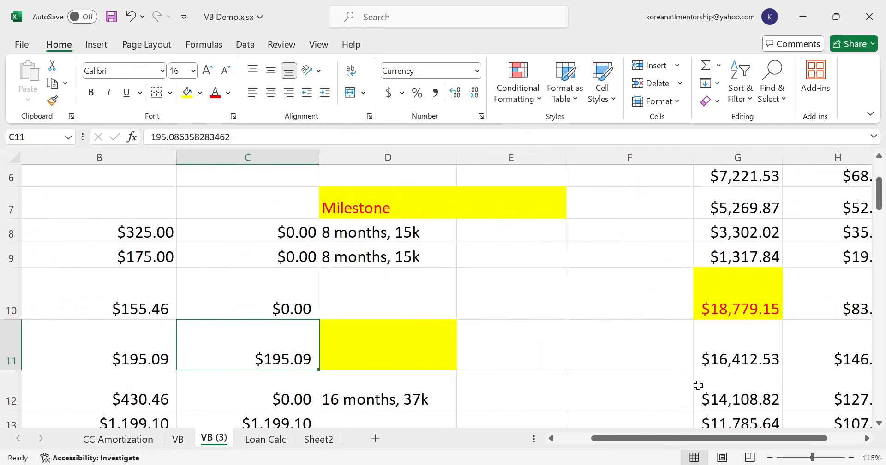
{"action": "scroll", "coordinate": [698, 385], "scroll_direction": "down", "scroll_amount": 1}
{"action": "scroll", "coordinate": [771, 358], "scroll_direction": "down", "scroll_amount": 2}
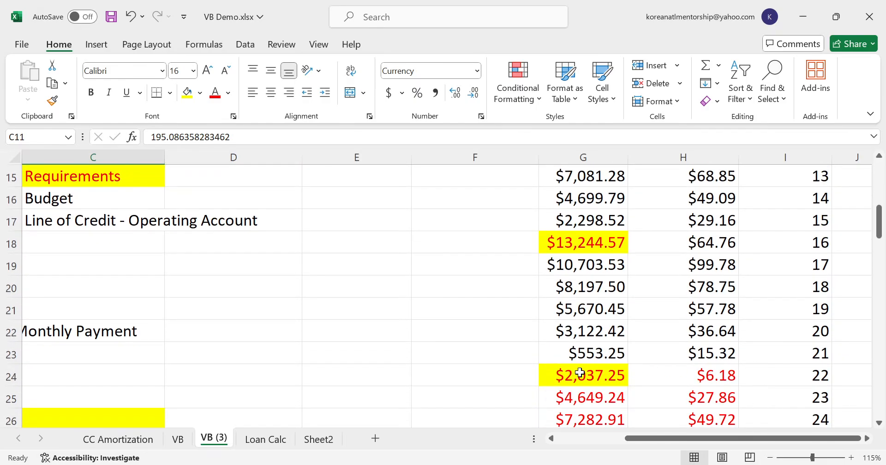
{"action": "left_click_drag", "start_coordinate": [671, 438], "coordinate": [596, 442]}
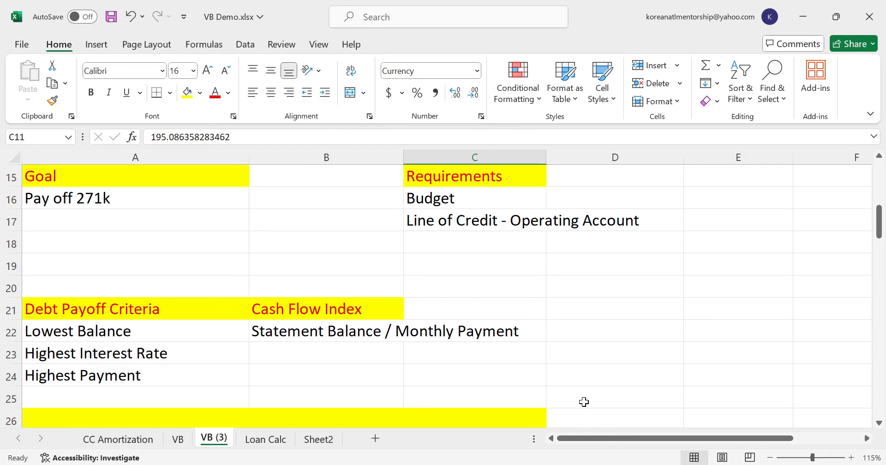
{"action": "scroll", "coordinate": [583, 399], "scroll_direction": "up", "scroll_amount": 3}
{"action": "left_click", "coordinate": [560, 295]}
{"action": "type", "text": "22 months"}
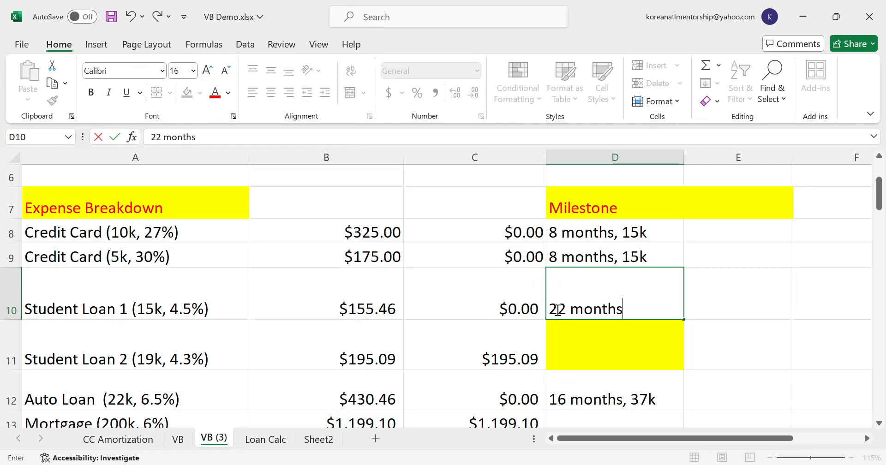
{"action": "key", "text": "Return"}
- Add 37 and 15 with a scratch formula in D11, and undo the entry
{"action": "type", "text": "37+"}
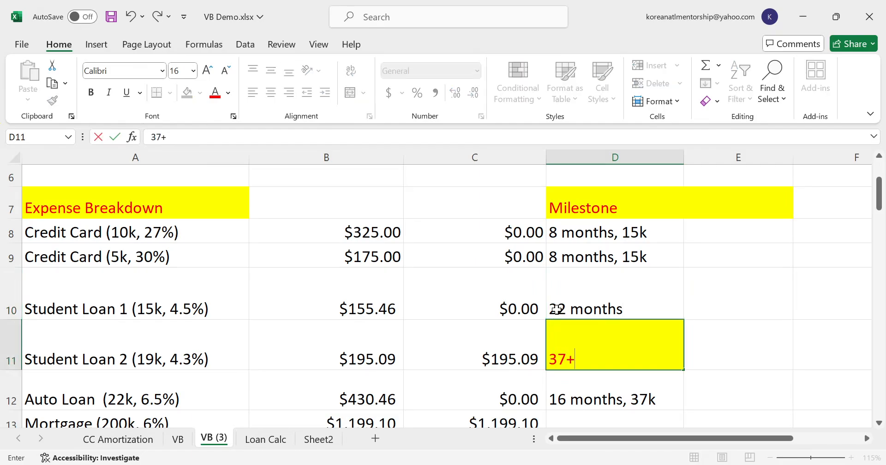
{"action": "key", "text": "BackSpace"}
{"action": "key", "text": "BackSpace"}
{"action": "type", "text": "="}
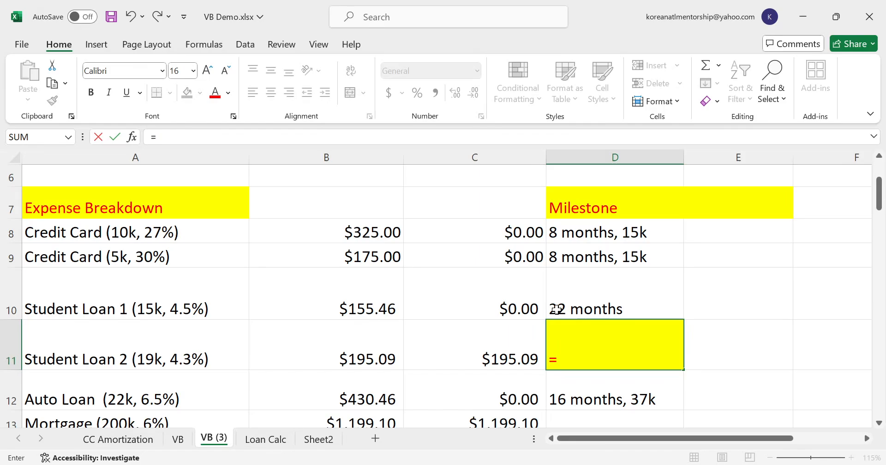
{"action": "type", "text": "37+15"}
{"action": "key", "text": "Return"}
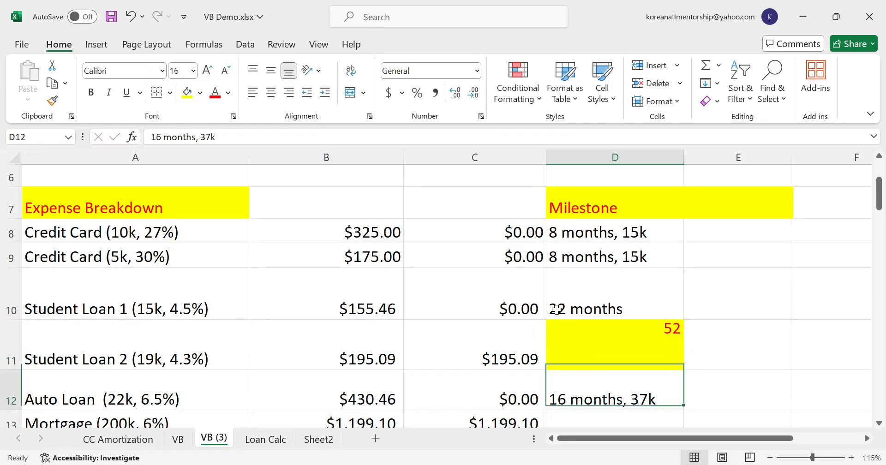
{"action": "key", "text": "ctrl+z"}
- Complete Student Loan 1's milestone in D10 so it reads "22 months, 52k"
{"action": "double_click", "coordinate": [645, 300]}
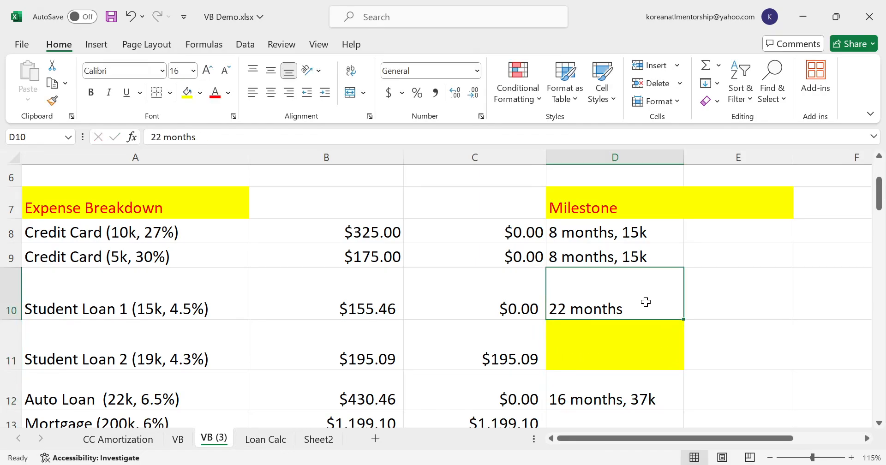
{"action": "type", "text": ", 52k"}
{"action": "key", "text": "Return"}
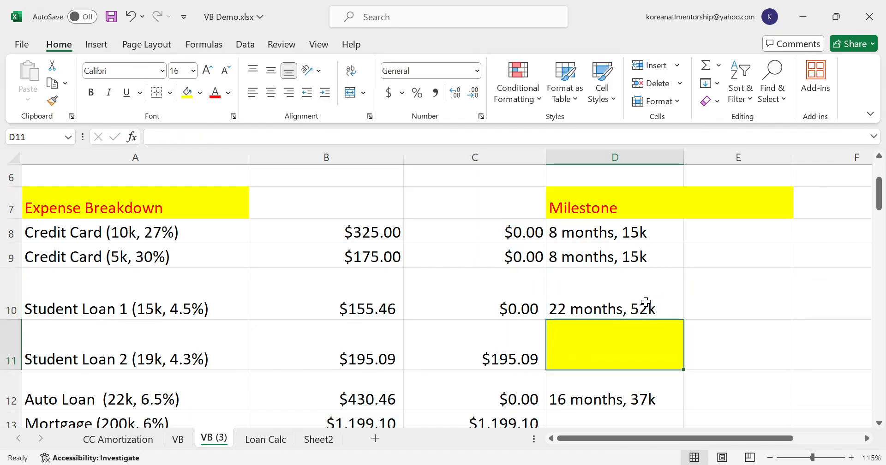
{"action": "left_click", "coordinate": [644, 300]}
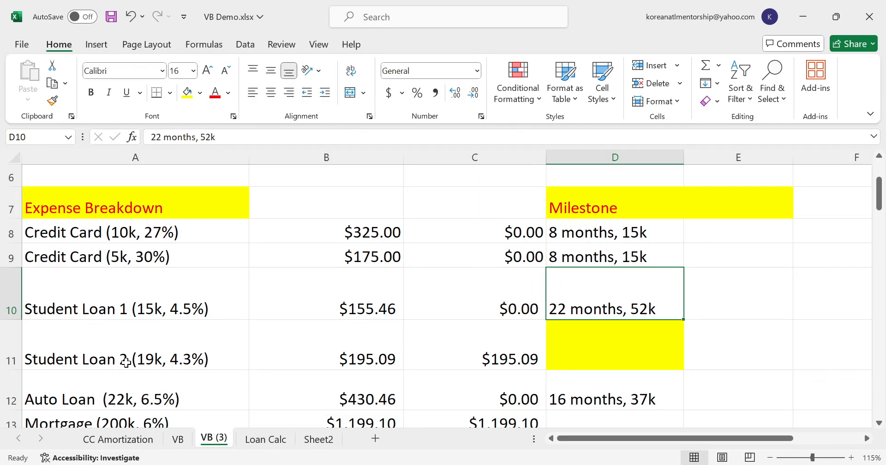
- Set Student Loan 2's current month to 22 on the Loan Calc sheet and select its latest balance
{"action": "left_click", "coordinate": [254, 440]}
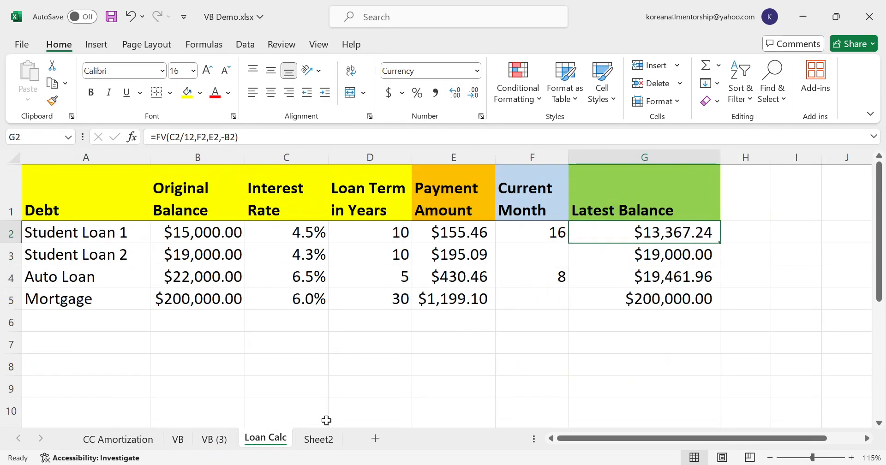
{"action": "left_click", "coordinate": [507, 261]}
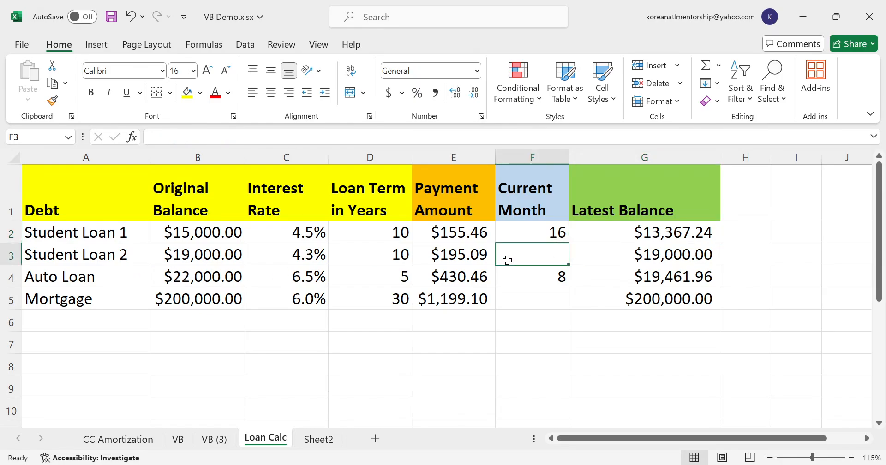
{"action": "type", "text": "22"}
{"action": "key", "text": "Return"}
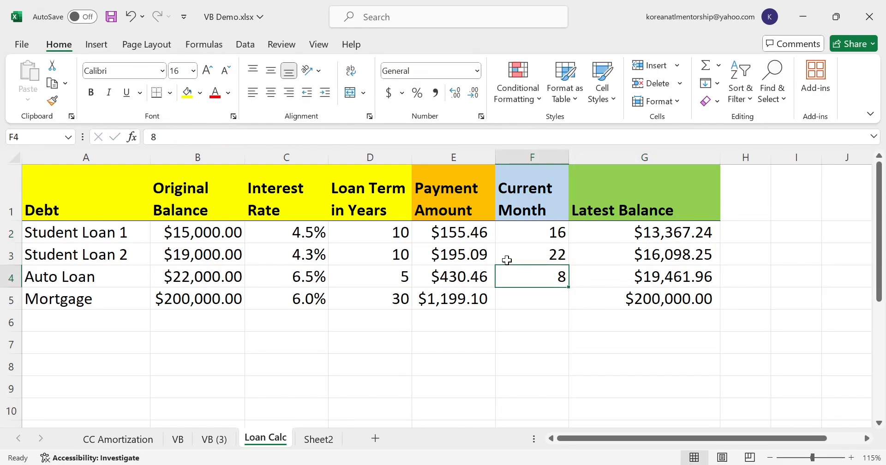
{"action": "key", "text": "Up"}
{"action": "key", "text": "Right"}
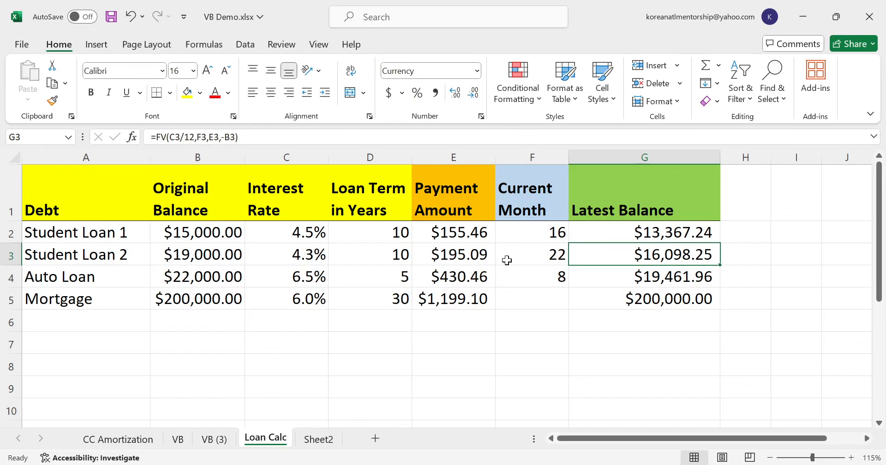
- Add 16098.25 to the month 22 balance formula in G24 on the VB (3) sheet
{"action": "left_click", "coordinate": [218, 443]}
{"action": "left_click_drag", "start_coordinate": [596, 436], "coordinate": [664, 438]}
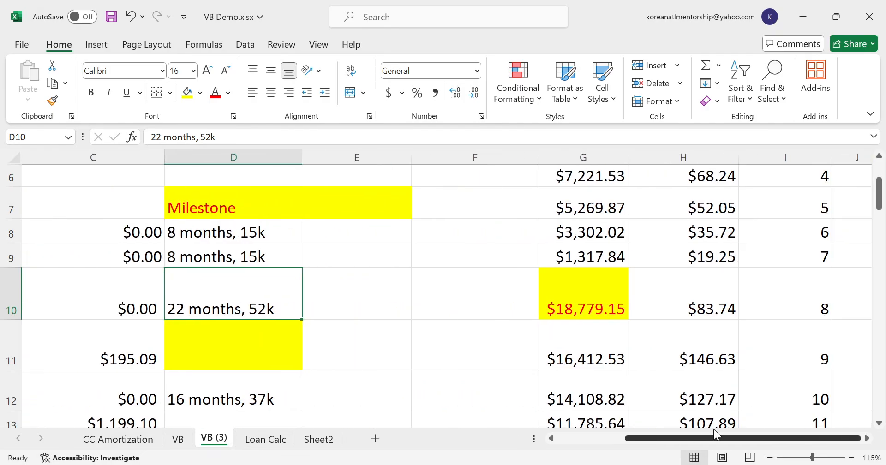
{"action": "scroll", "coordinate": [621, 388], "scroll_direction": "down", "scroll_amount": 2}
{"action": "scroll", "coordinate": [621, 389], "scroll_direction": "down", "scroll_amount": 2}
{"action": "left_click", "coordinate": [617, 376]}
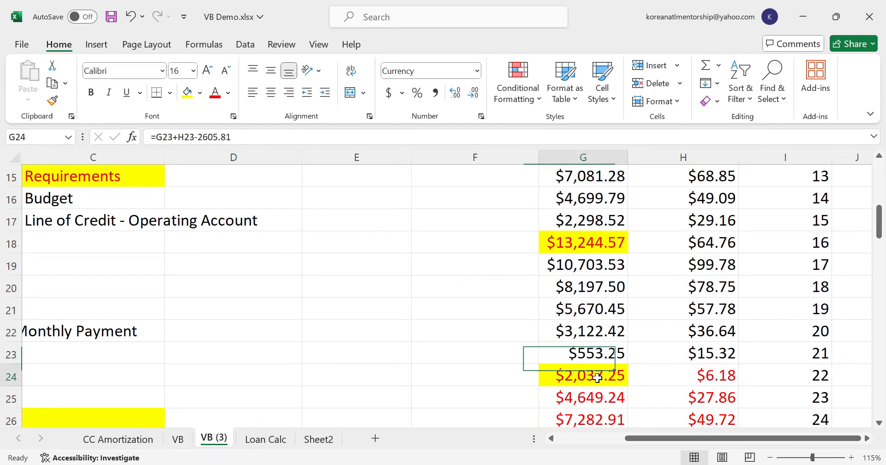
{"action": "left_click", "coordinate": [266, 135]}
{"action": "type", "text": "+"}
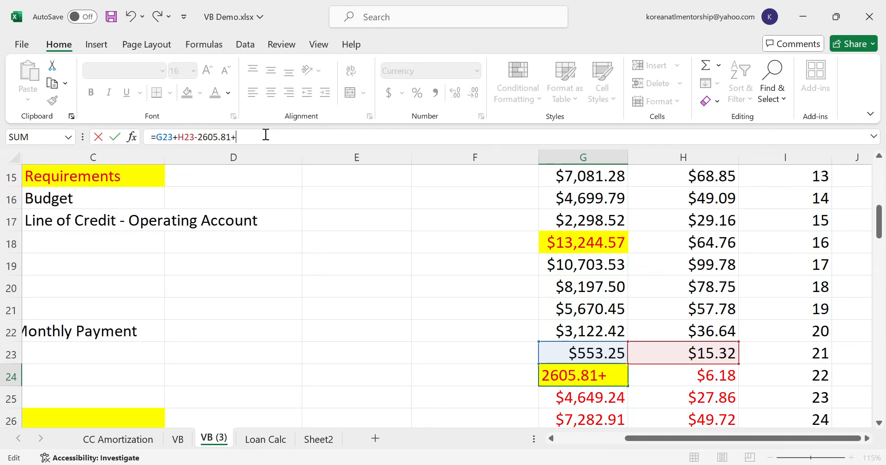
{"action": "type", "text": "16098.25"}
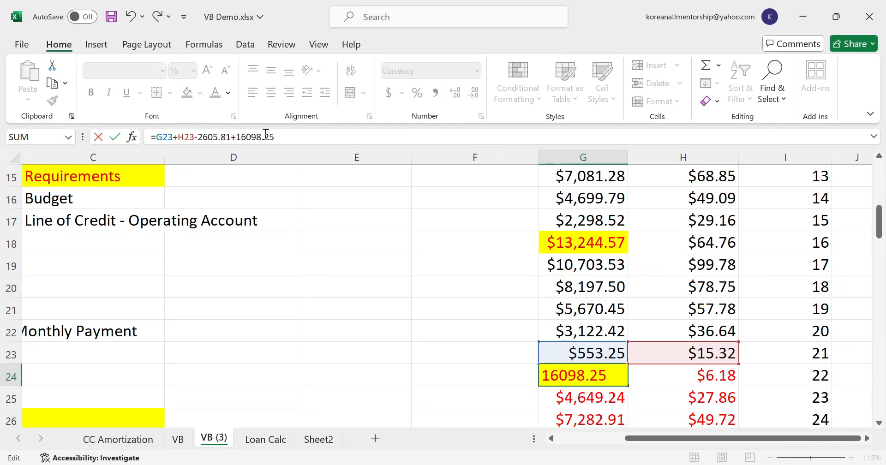
{"action": "key", "text": "Return"}
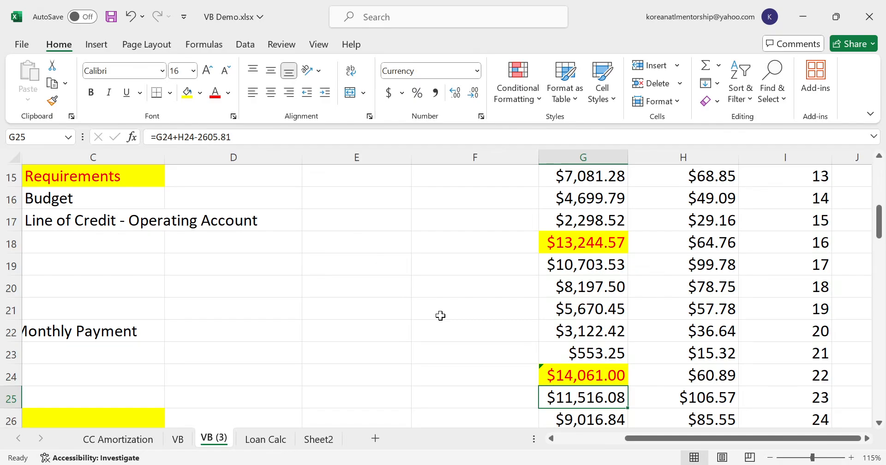
- Dismiss the formula error flag on the month 22 balance in G24
{"action": "left_click", "coordinate": [543, 369]}
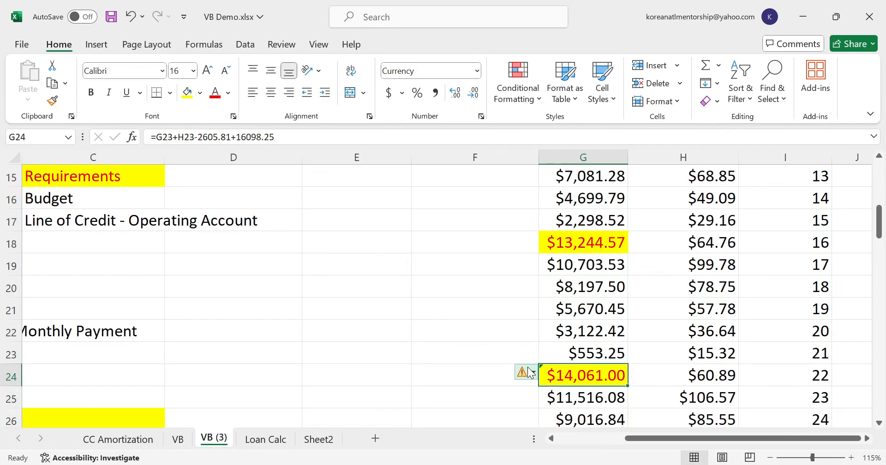
{"action": "left_click", "coordinate": [531, 369]}
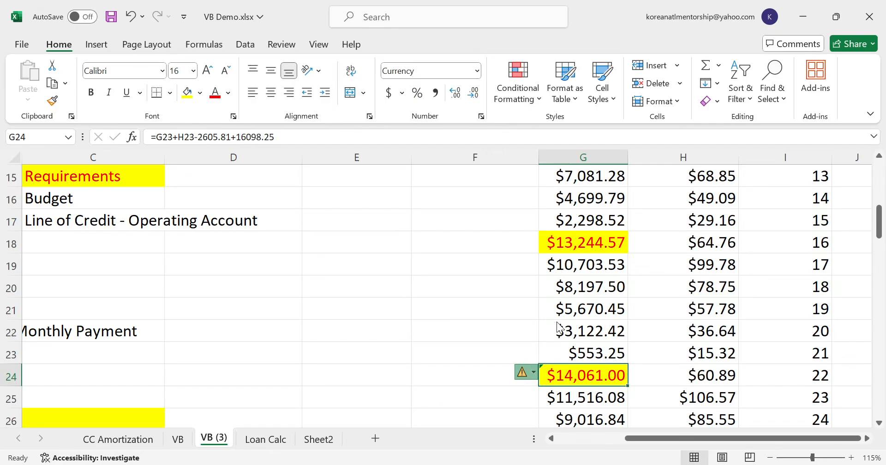
{"action": "left_click", "coordinate": [557, 324]}
- Set Student Loan 2's velocity banking payment in C11 to 0
{"action": "left_click", "coordinate": [595, 439]}
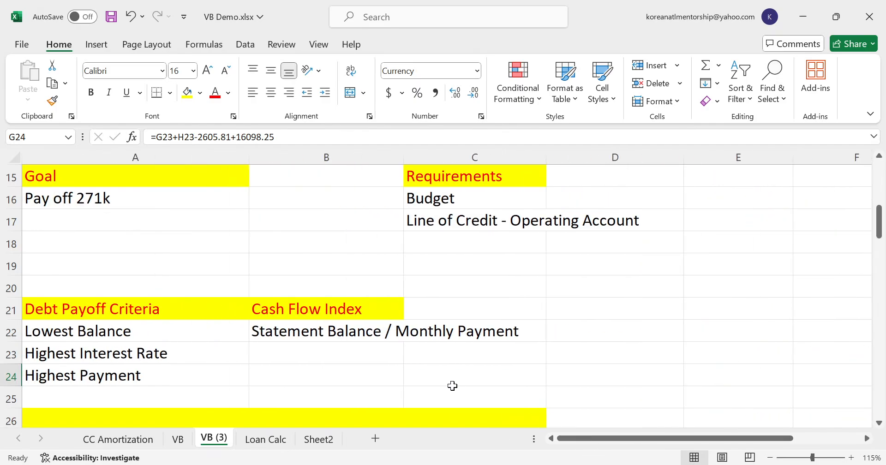
{"action": "scroll", "coordinate": [443, 382], "scroll_direction": "up", "scroll_amount": 2}
{"action": "left_click", "coordinate": [105, 306]}
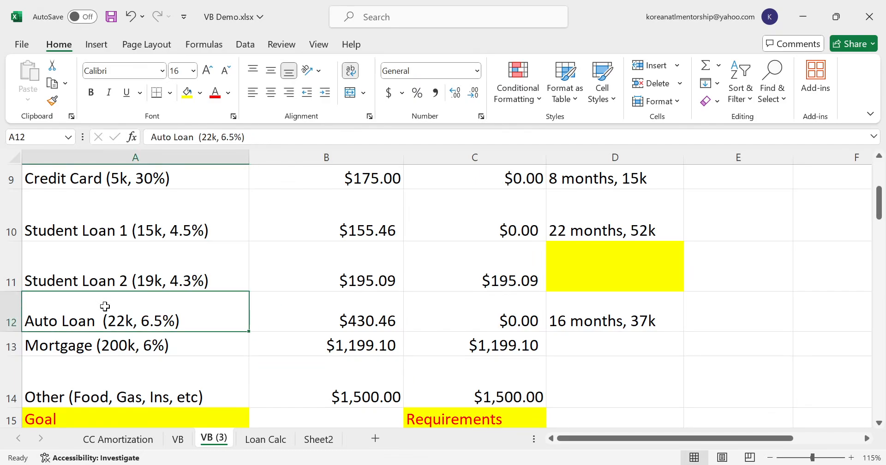
{"action": "left_click", "coordinate": [144, 273]}
{"action": "left_click", "coordinate": [459, 278]}
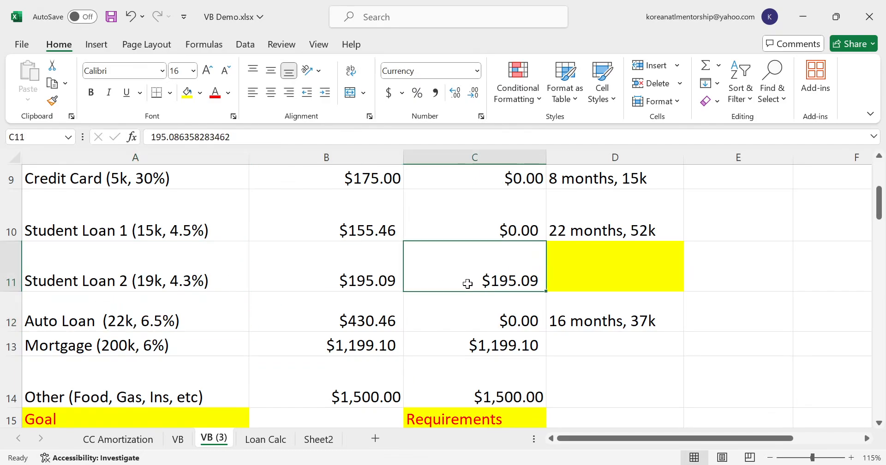
{"action": "scroll", "coordinate": [464, 285], "scroll_direction": "up", "scroll_amount": 2}
{"action": "type", "text": "0"}
{"action": "key", "text": "Return"}
- Check the velocity banking cash flow, and change the amount subtracted in the month 23 balance formula in G25 to 2800.9
{"action": "scroll", "coordinate": [457, 254], "scroll_direction": "up", "scroll_amount": 2}
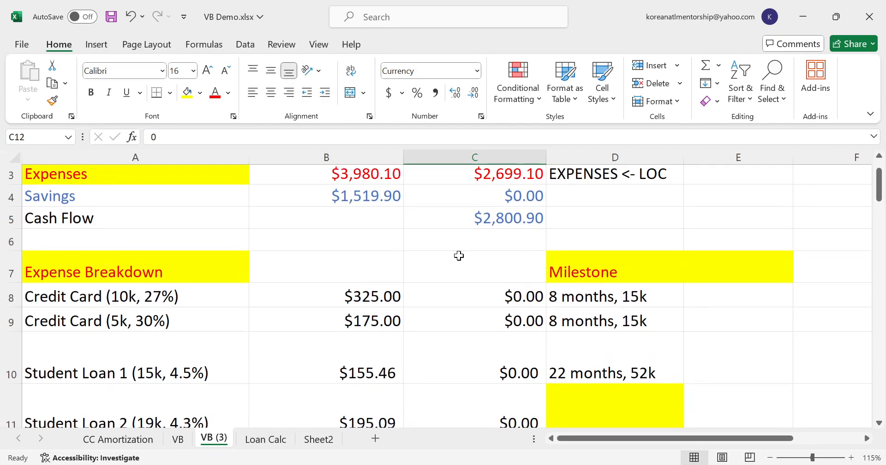
{"action": "scroll", "coordinate": [488, 234], "scroll_direction": "up", "scroll_amount": 1}
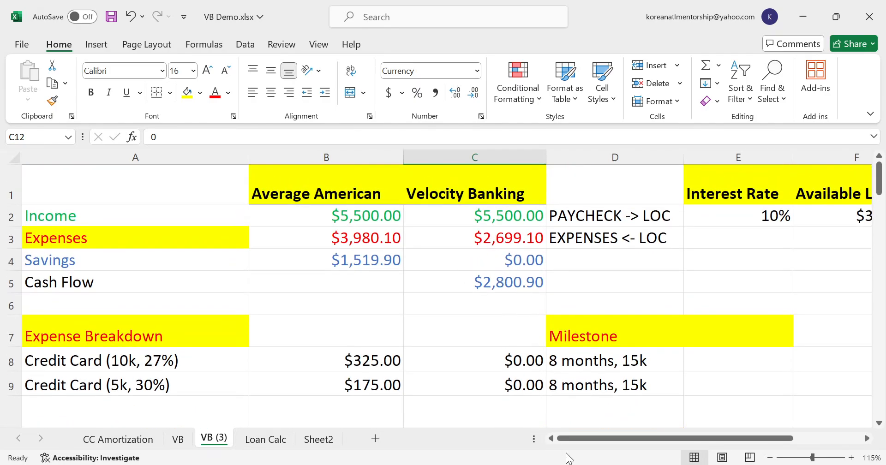
{"action": "left_click_drag", "start_coordinate": [606, 436], "coordinate": [669, 436]}
{"action": "scroll", "coordinate": [672, 406], "scroll_direction": "down", "scroll_amount": 6}
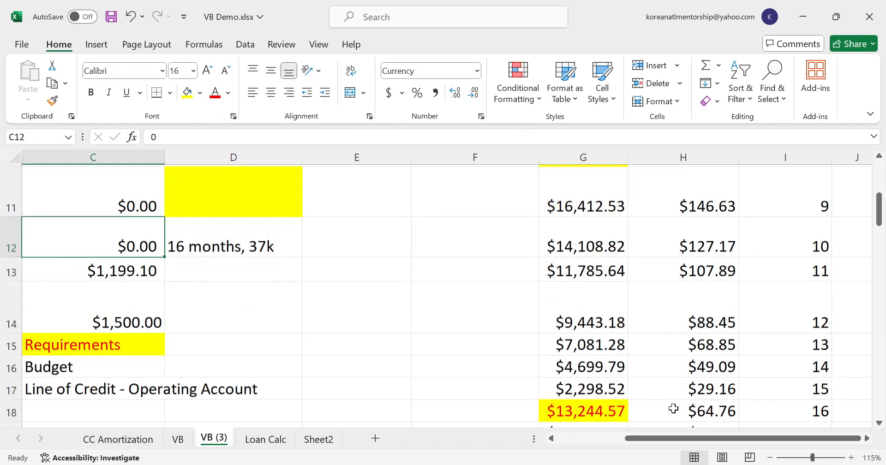
{"action": "scroll", "coordinate": [673, 408], "scroll_direction": "down", "scroll_amount": 1}
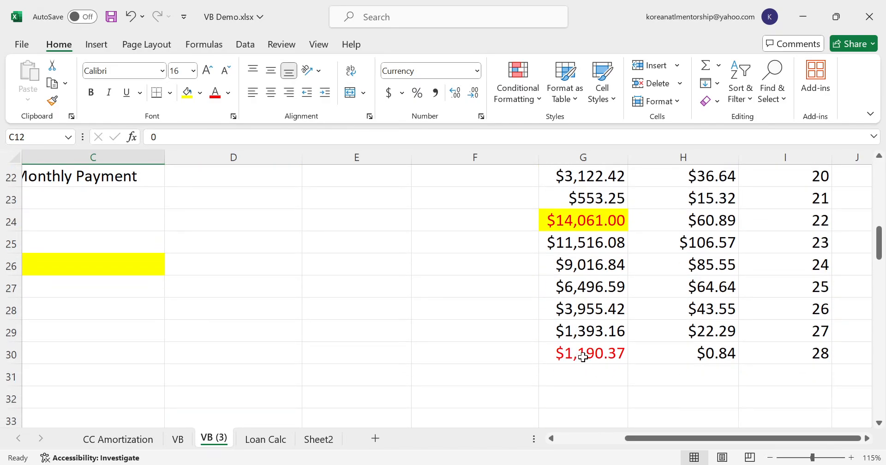
{"action": "left_click", "coordinate": [590, 222]}
{"action": "key", "text": "Down"}
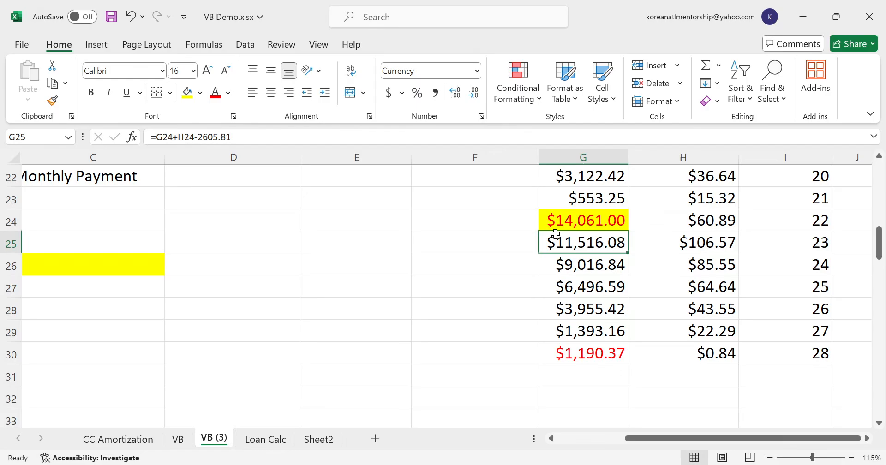
{"action": "double_click", "coordinate": [210, 137]}
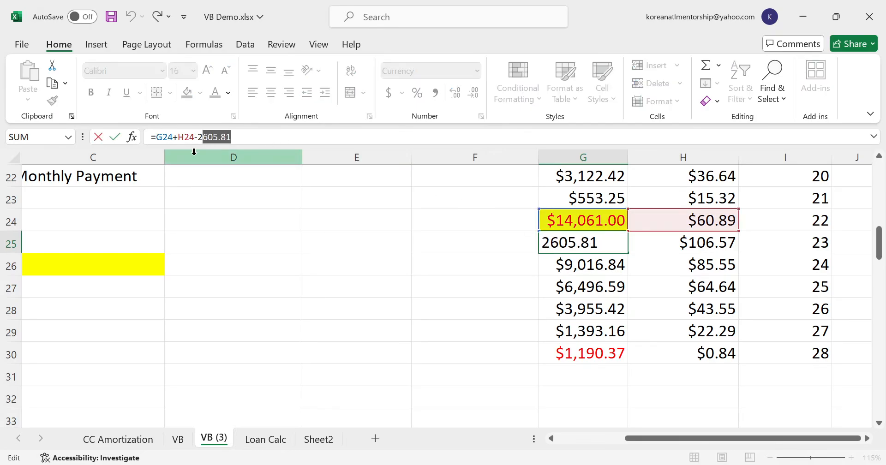
{"action": "type", "text": "2800.9"}
{"action": "key", "text": "Return"}
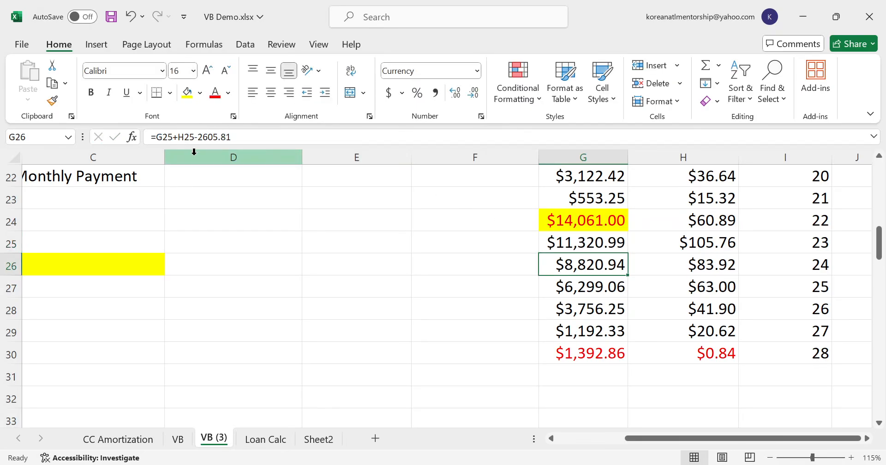
- Copy the month 23 balance formula from G25 down through month 28 in G30
{"action": "key", "text": "Up"}
{"action": "key", "text": "ctrl+c"}
{"action": "key", "text": "shift+Down"}
{"action": "key", "text": "shift+Down"}
{"action": "key", "text": "shift+Down"}
{"action": "key", "text": "shift+Down"}
{"action": "key", "text": "shift+Down"}
{"action": "key", "text": "ctrl+v"}
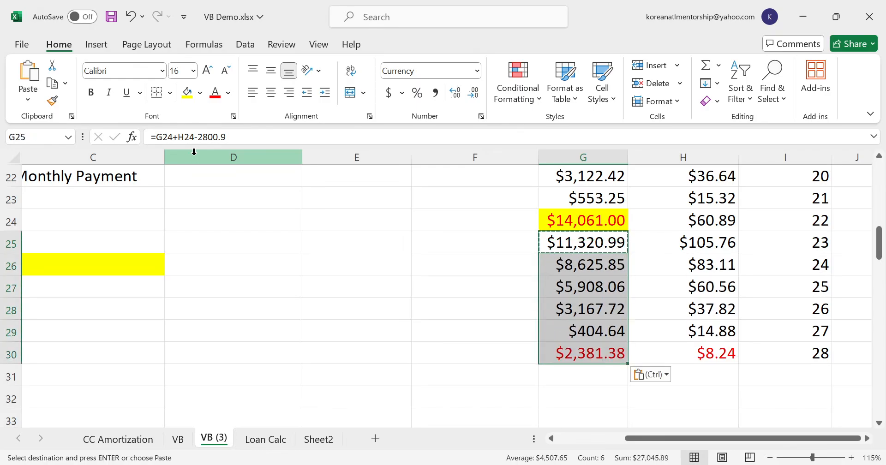
- Highlight the month 28 balance in G30 with a yellow fill
{"action": "key", "text": "Down"}
{"action": "key", "text": "Down"}
{"action": "key", "text": "Down"}
{"action": "key", "text": "Down"}
{"action": "key", "text": "Down"}
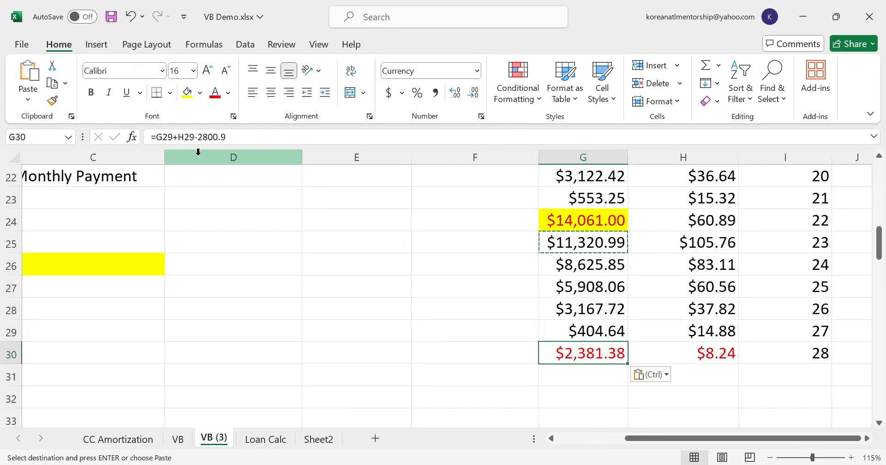
{"action": "left_click", "coordinate": [186, 92]}
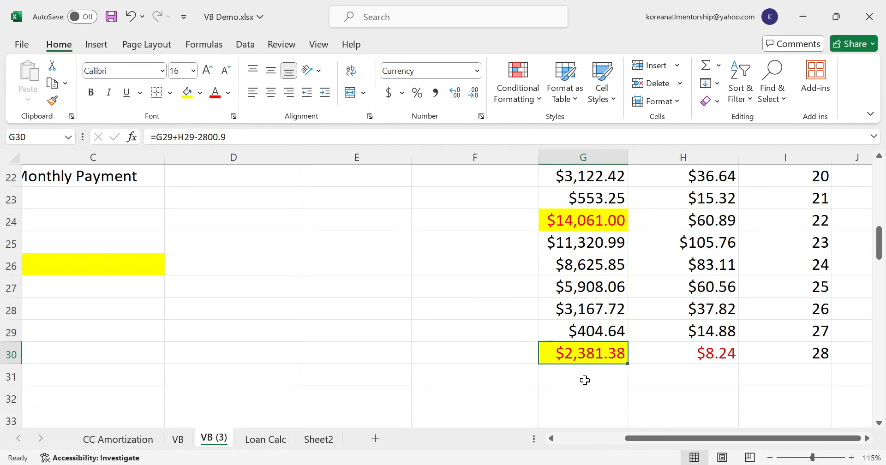
- Enter "28 months" as Student Loan 2's milestone in D11
{"action": "left_click_drag", "start_coordinate": [679, 439], "coordinate": [494, 436]}
{"action": "scroll", "coordinate": [477, 412], "scroll_direction": "up", "scroll_amount": 3}
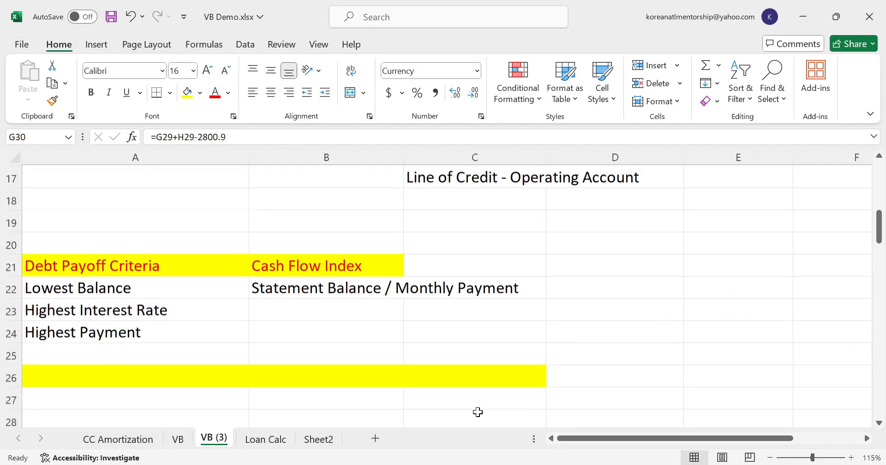
{"action": "scroll", "coordinate": [478, 412], "scroll_direction": "up", "scroll_amount": 2}
{"action": "left_click", "coordinate": [585, 318]}
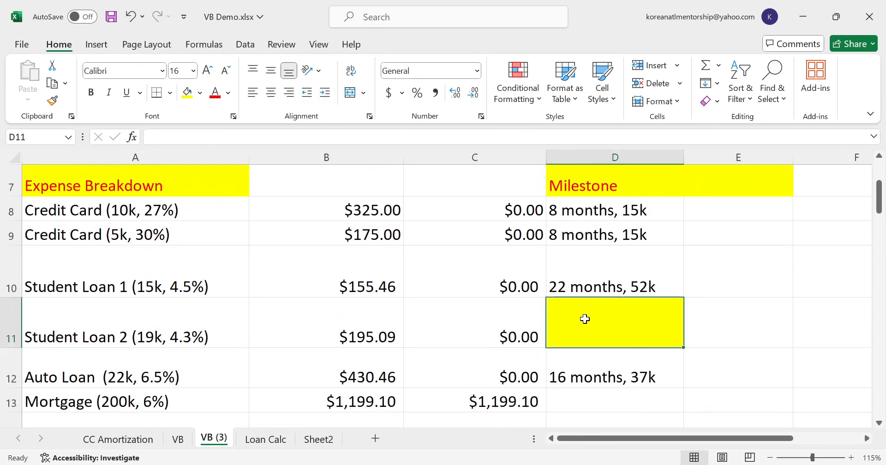
{"action": "type", "text": "28 months"}
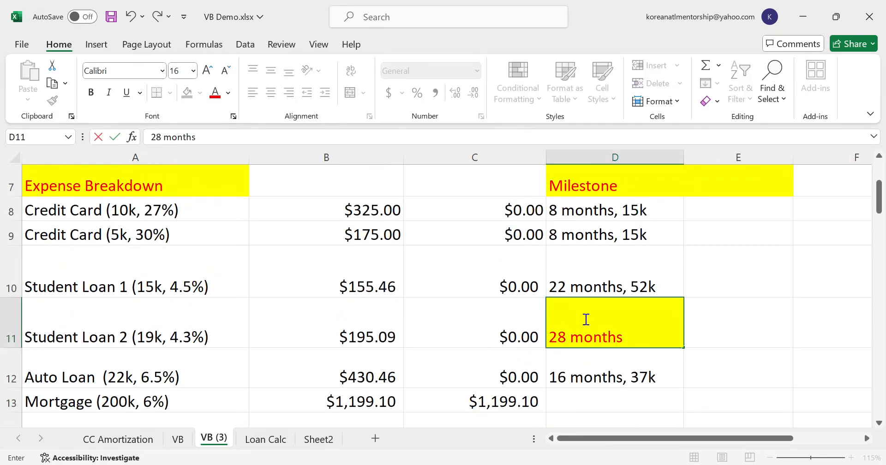
{"action": "key", "text": "Return"}
- Copy Student Loan 1's milestone cell into D11 for its formatting, and replace the text with "28 months,"
{"action": "key", "text": "Up"}
{"action": "key", "text": "Up"}
{"action": "key", "text": "ctrl+c"}
{"action": "key", "text": "Down"}
{"action": "key", "text": "ctrl+v"}
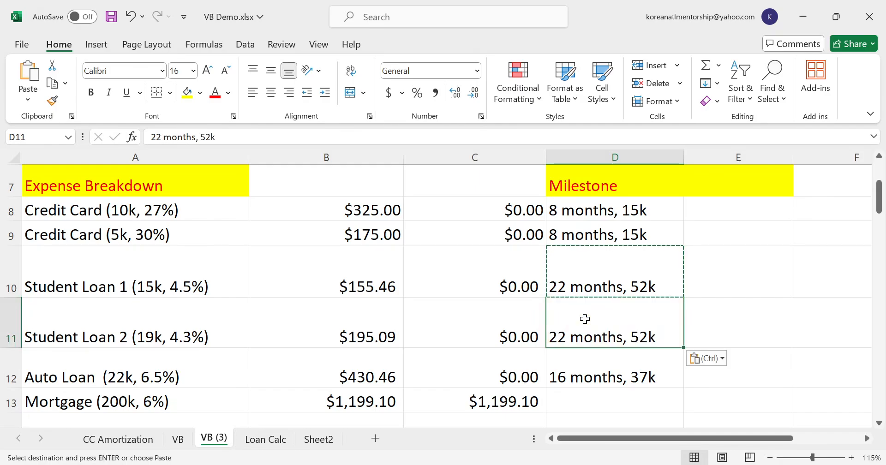
{"action": "type", "text": "28 m"}
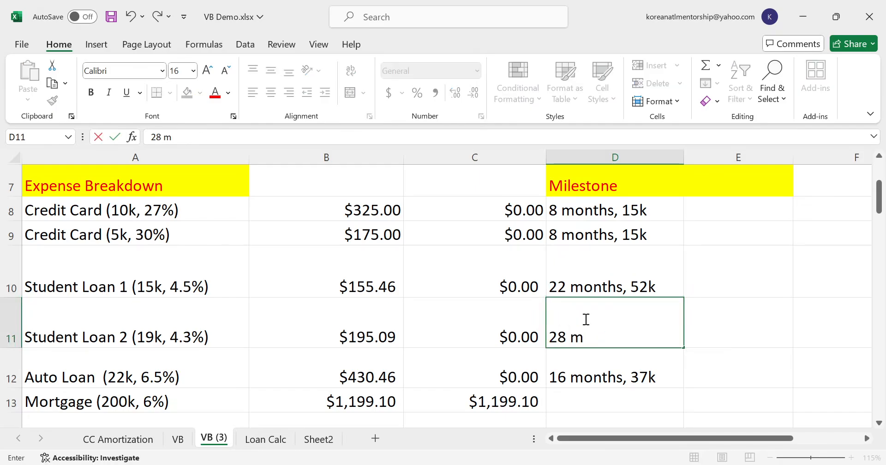
{"action": "type", "text": "onths,"}
{"action": "key", "text": "Return"}
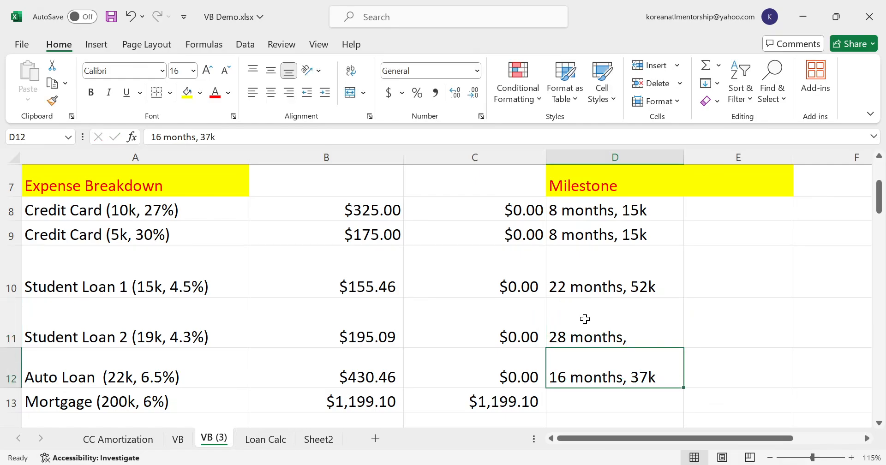
- Add 52 and 19 with a scratch formula in E11, and remove the entry
{"action": "key", "text": "Up"}
{"action": "key", "text": "Right"}
{"action": "type", "text": "=5"}
{"action": "type", "text": "2"}
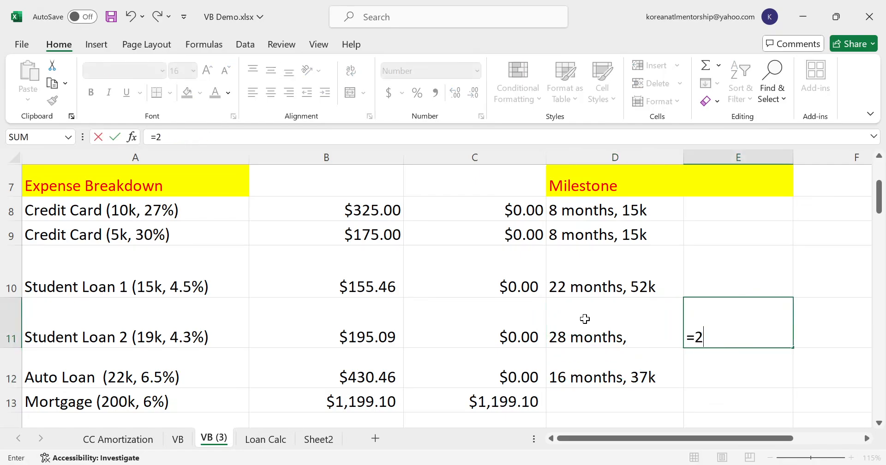
{"action": "key", "text": "BackSpace"}
{"action": "type", "text": "52+19"}
{"action": "key", "text": "Return"}
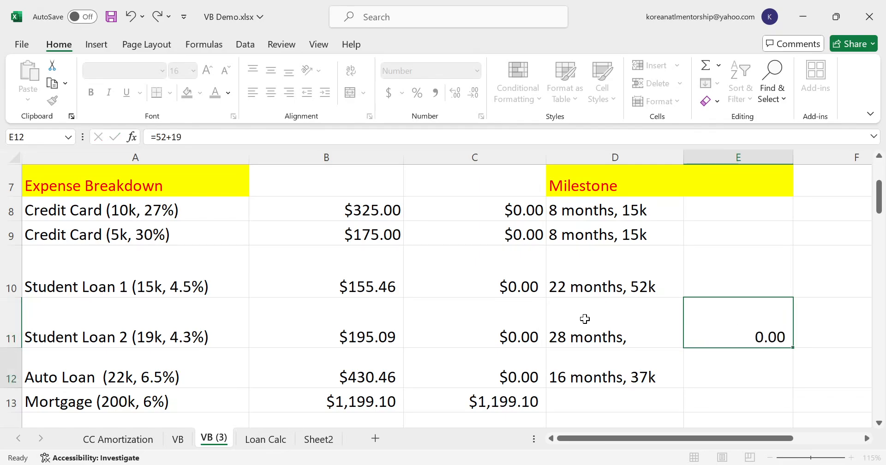
{"action": "key", "text": "Up"}
- Complete Student Loan 2's milestone in D11 so it reads "28 months, 71k"
{"action": "key", "text": "Left"}
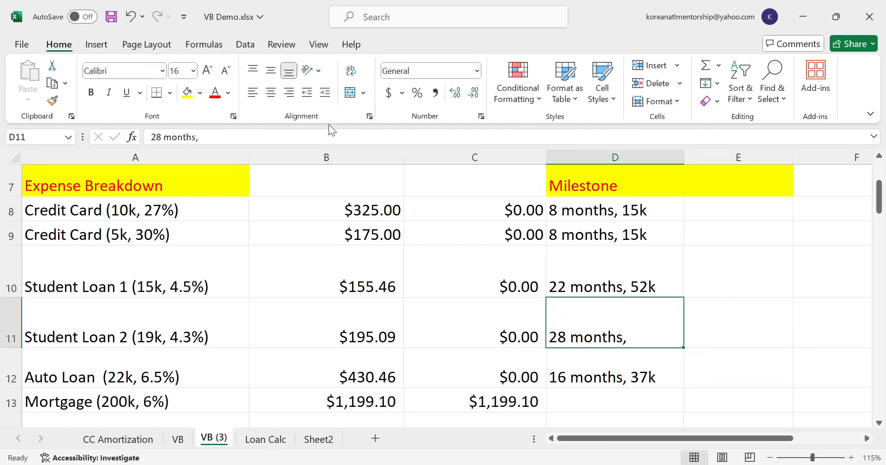
{"action": "left_click", "coordinate": [315, 134]}
{"action": "type", "text": "71k"}
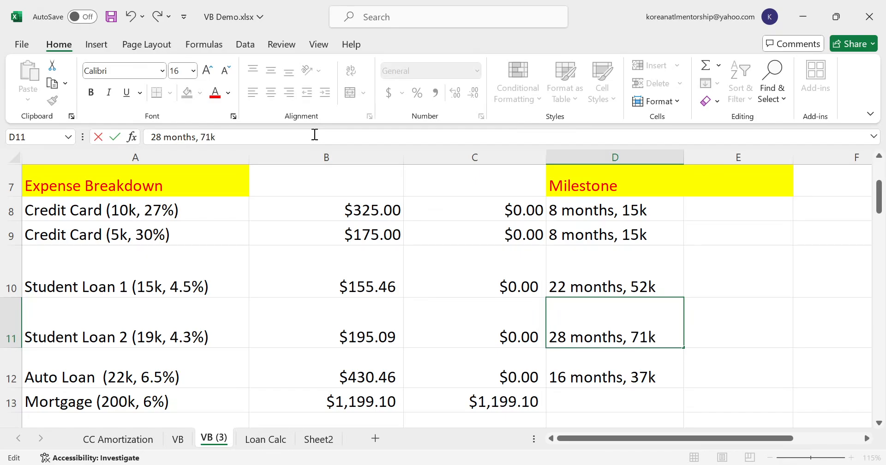
{"action": "key", "text": "Return"}
- Review the milestones of the paid-off debts and the line of credit's available limit in F2
{"action": "key", "text": "Left"}
{"action": "key", "text": "Left"}
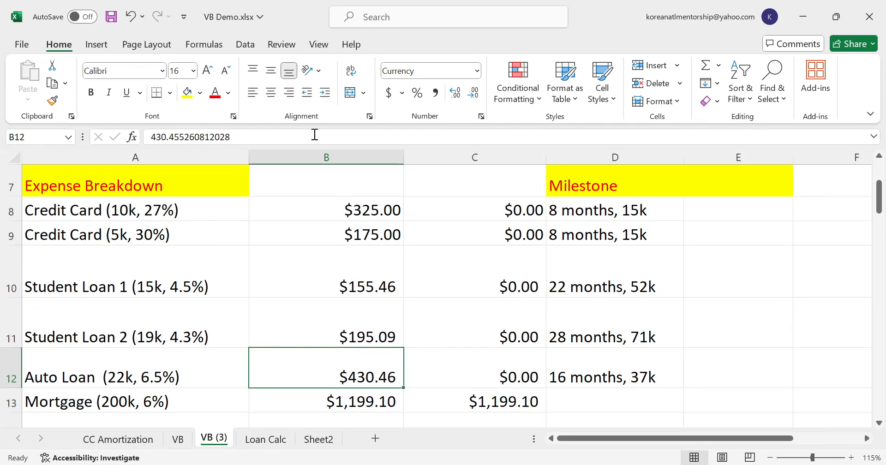
{"action": "key", "text": "Up"}
{"action": "key", "text": "Right"}
{"action": "key", "text": "Right"}
{"action": "key", "text": "Up"}
{"action": "key", "text": "Up"}
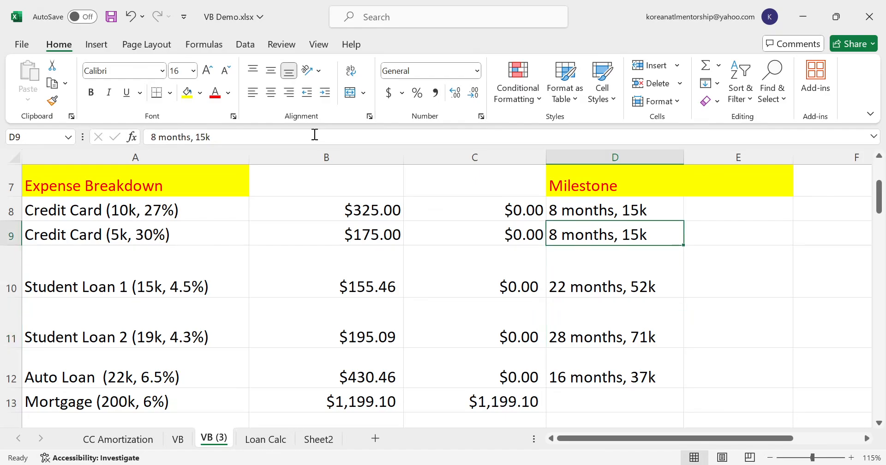
{"action": "key", "text": "Up"}
{"action": "scroll", "coordinate": [237, 231], "scroll_direction": "down", "scroll_amount": 2}
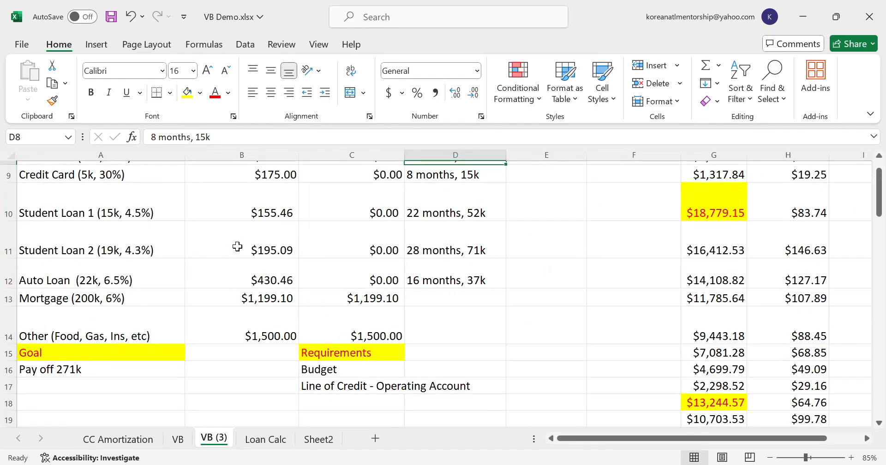
{"action": "scroll", "coordinate": [237, 246], "scroll_direction": "up", "scroll_amount": 2}
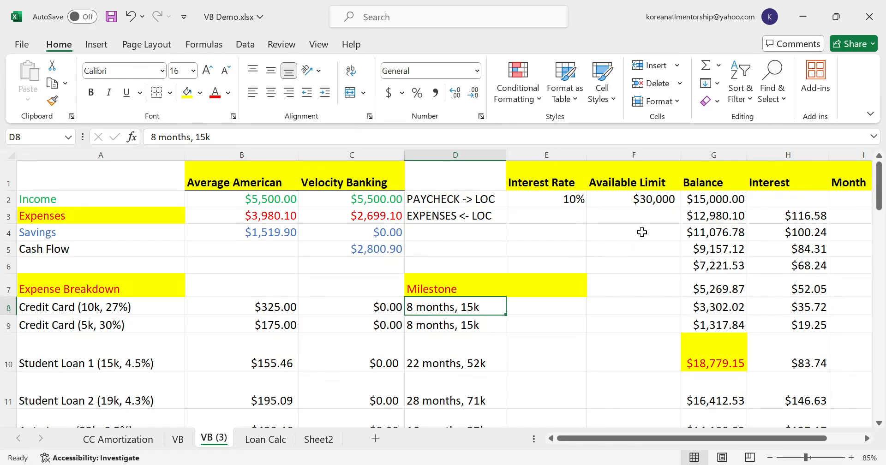
{"action": "left_click", "coordinate": [649, 200]}
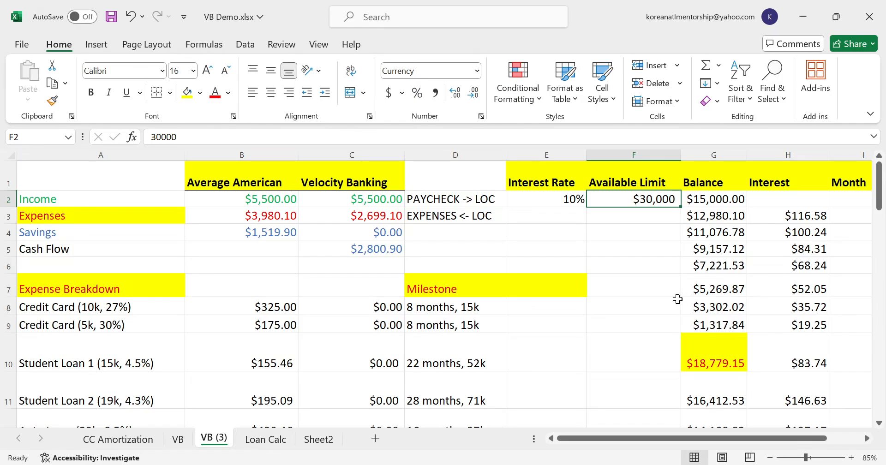
- Compare the remaining mortgage and its payment in row 13 with the line of credit's available limit in F2
{"action": "scroll", "coordinate": [635, 310], "scroll_direction": "down", "scroll_amount": 2}
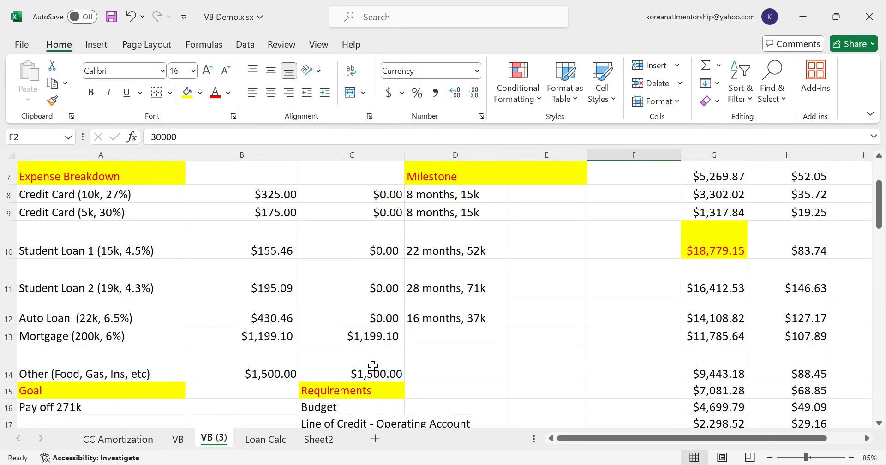
{"action": "scroll", "coordinate": [372, 365], "scroll_direction": "up", "scroll_amount": 2}
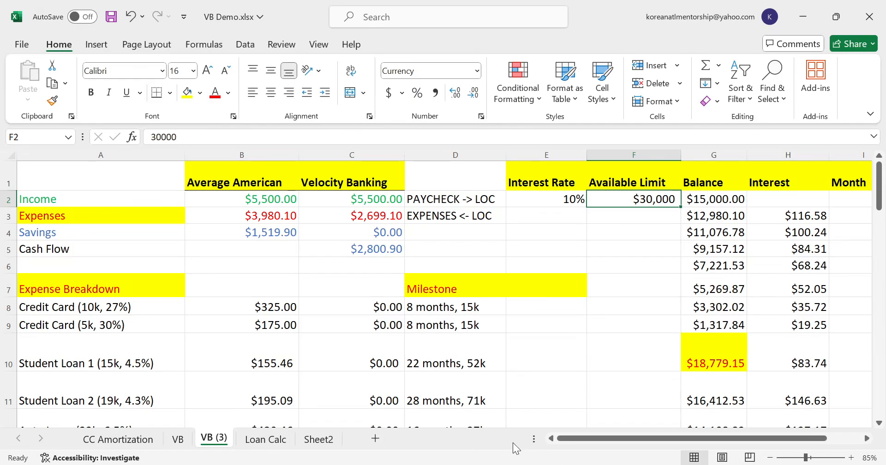
{"action": "scroll", "coordinate": [511, 410], "scroll_direction": "down", "scroll_amount": 1}
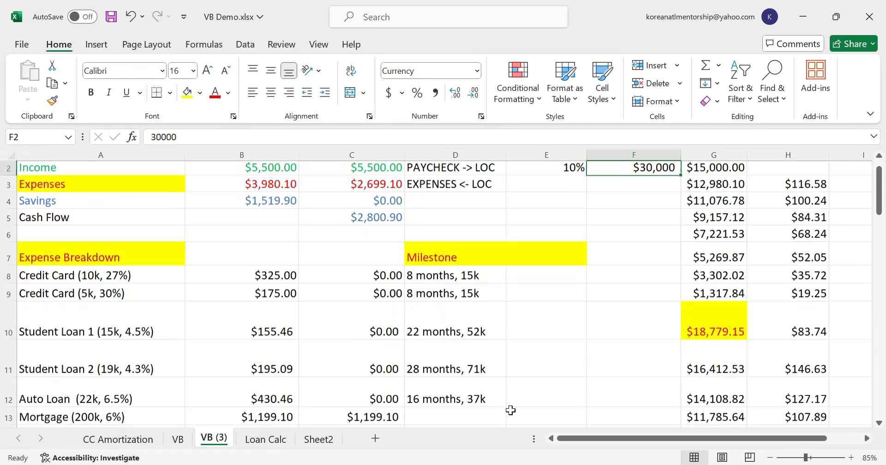
{"action": "scroll", "coordinate": [511, 410], "scroll_direction": "down", "scroll_amount": 1}
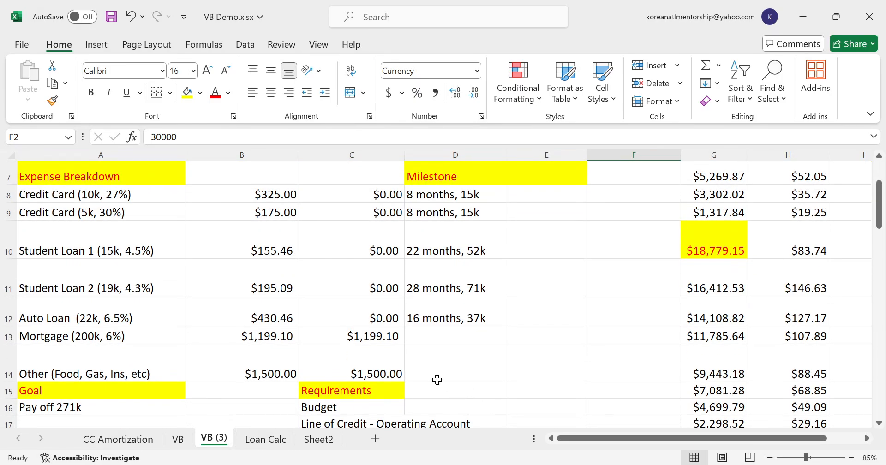
{"action": "left_click", "coordinate": [108, 332]}
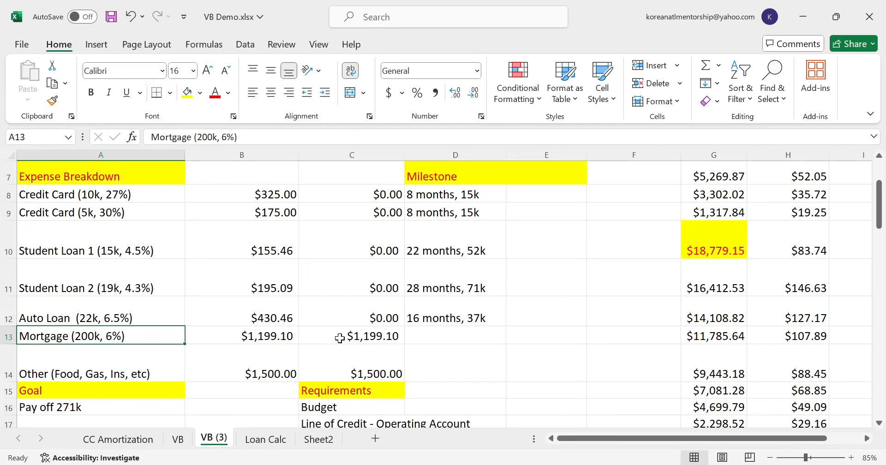
{"action": "scroll", "coordinate": [376, 334], "scroll_direction": "up", "scroll_amount": 2}
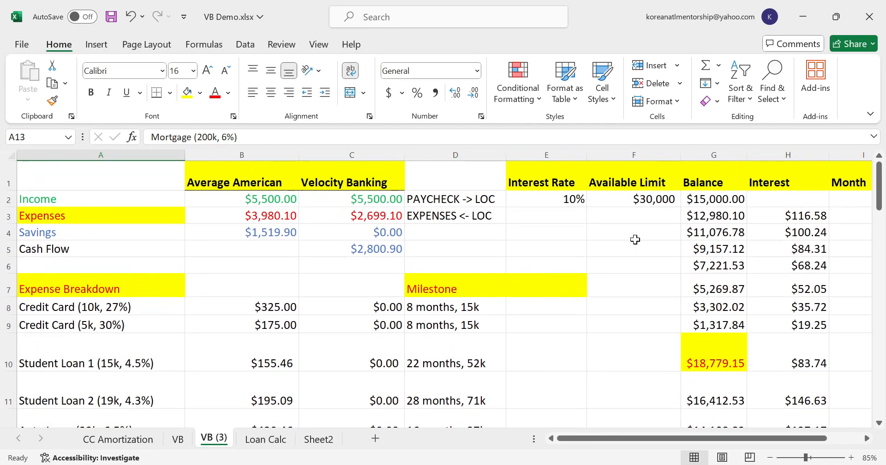
{"action": "left_click", "coordinate": [651, 197]}
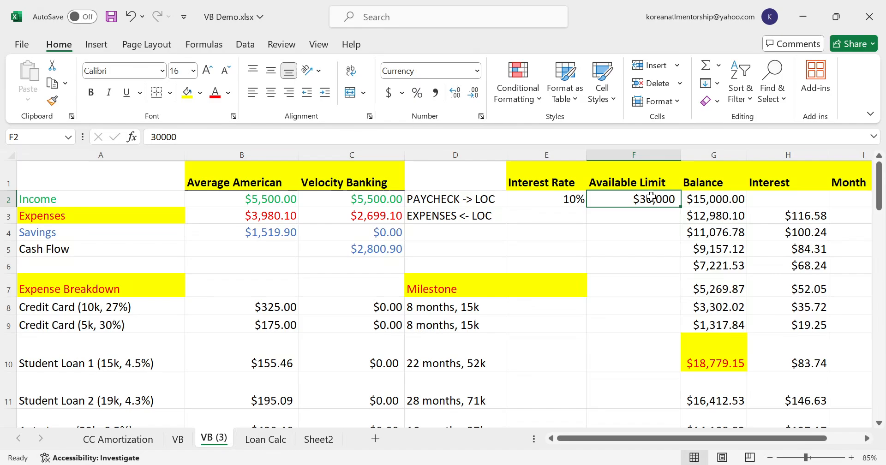
{"action": "scroll", "coordinate": [405, 314], "scroll_direction": "down", "scroll_amount": 1}
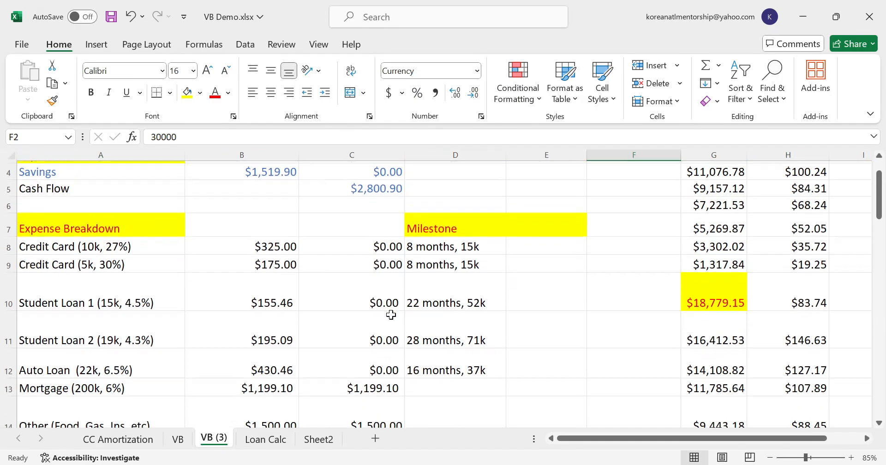
{"action": "left_click", "coordinate": [311, 389]}
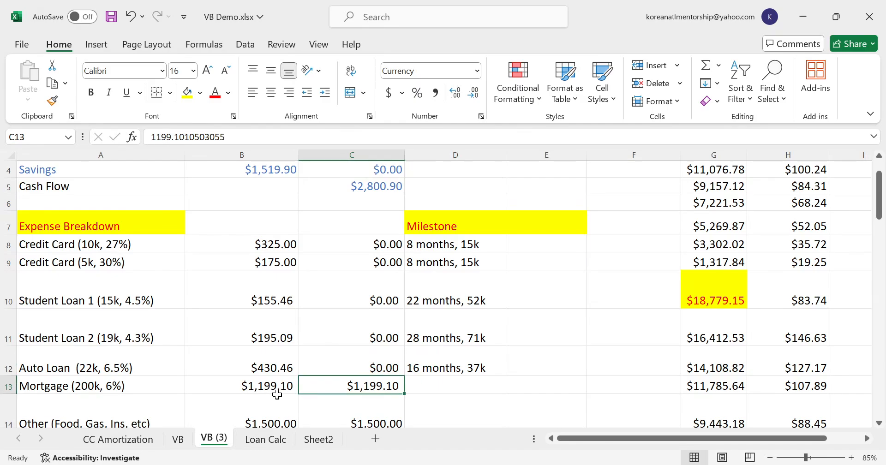
- Review the velocity banking cash flow in C5 against the expense breakdown and milestones
{"action": "scroll", "coordinate": [275, 396], "scroll_direction": "up", "scroll_amount": 1}
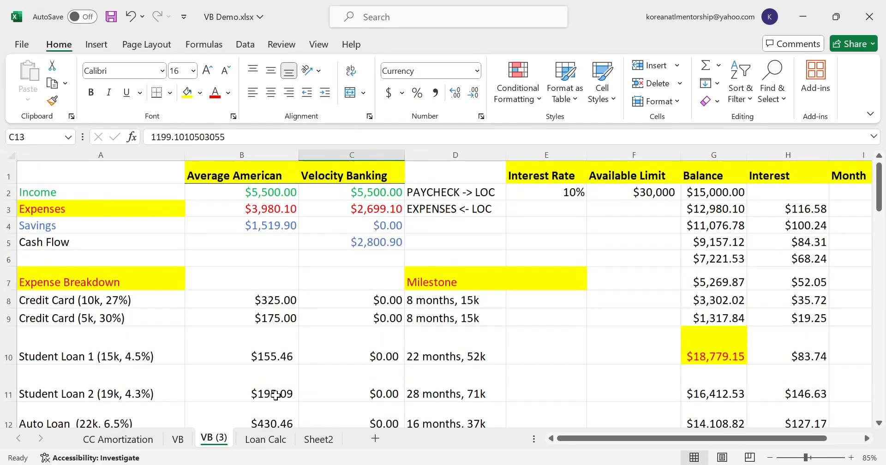
{"action": "left_click", "coordinate": [344, 247]}
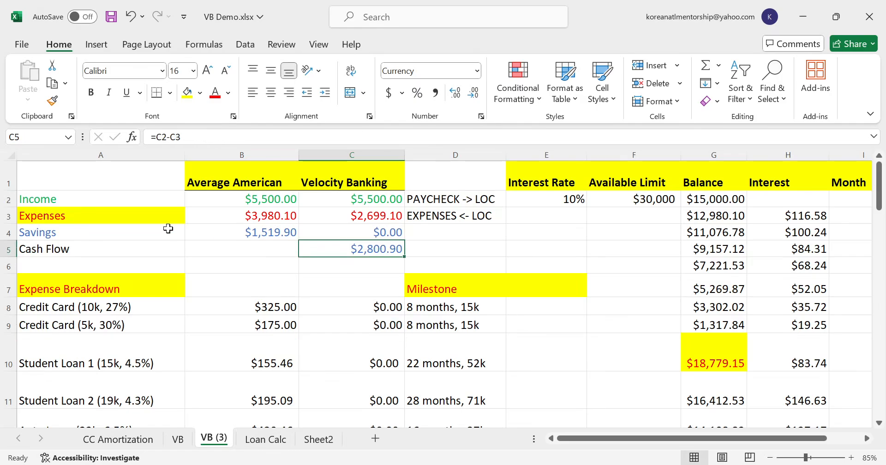
{"action": "scroll", "coordinate": [240, 273], "scroll_direction": "down", "scroll_amount": 1}
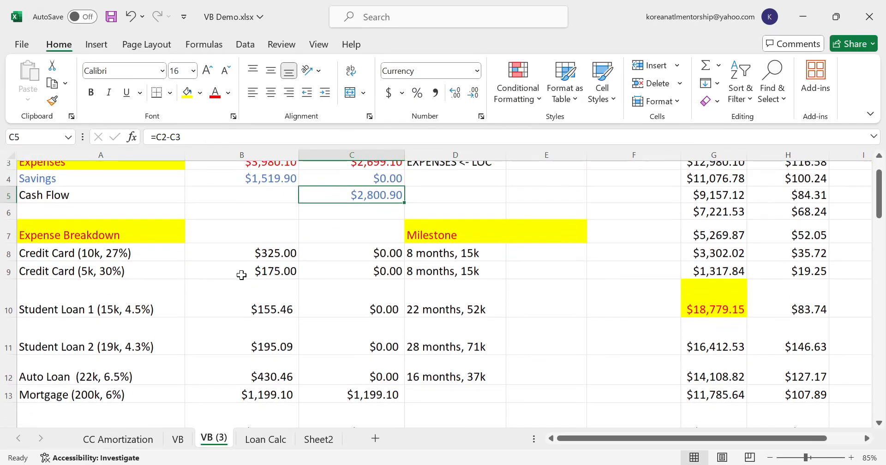
{"action": "scroll", "coordinate": [365, 217], "scroll_direction": "up", "scroll_amount": 1}
{"action": "scroll", "coordinate": [366, 229], "scroll_direction": "up", "scroll_amount": 1}
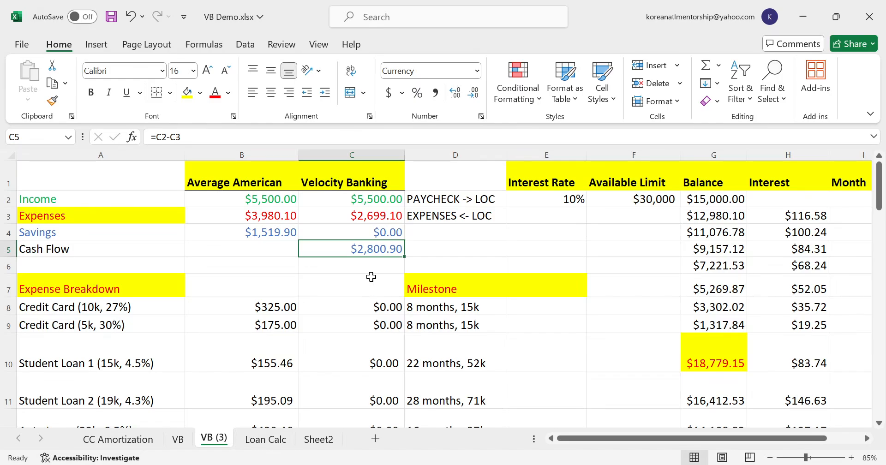
{"action": "scroll", "coordinate": [371, 275], "scroll_direction": "down", "scroll_amount": 1}
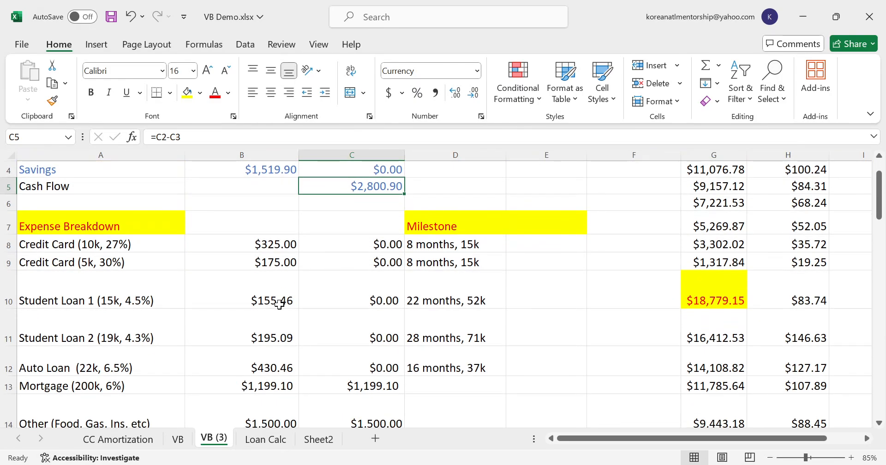
{"action": "scroll", "coordinate": [92, 384], "scroll_direction": "up", "scroll_amount": 1}
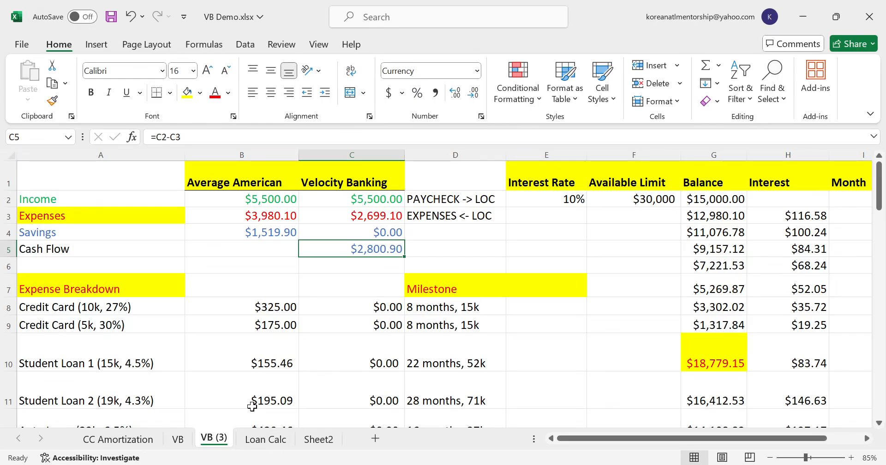
{"action": "scroll", "coordinate": [235, 412], "scroll_direction": "down", "scroll_amount": 2}
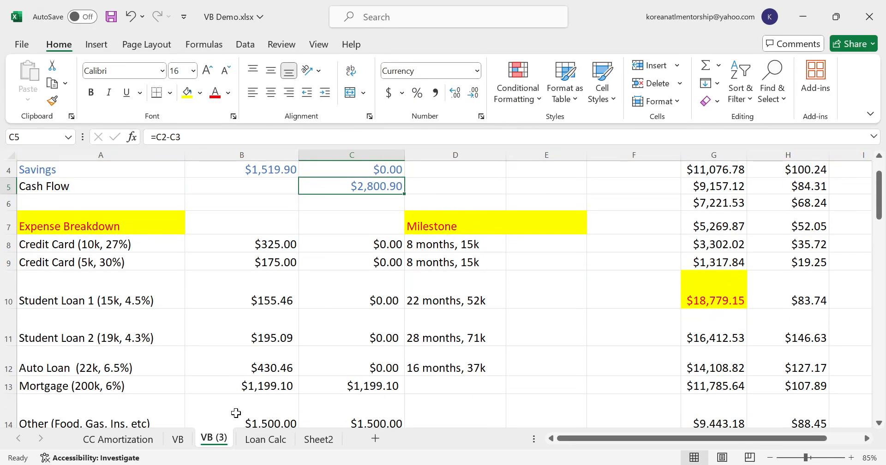
{"action": "scroll", "coordinate": [235, 413], "scroll_direction": "up", "scroll_amount": 2}
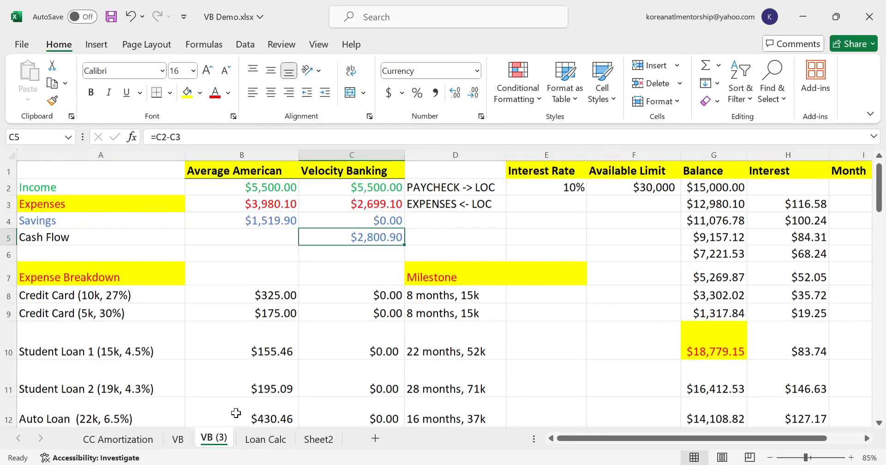
{"action": "scroll", "coordinate": [293, 376], "scroll_direction": "down", "scroll_amount": 1}
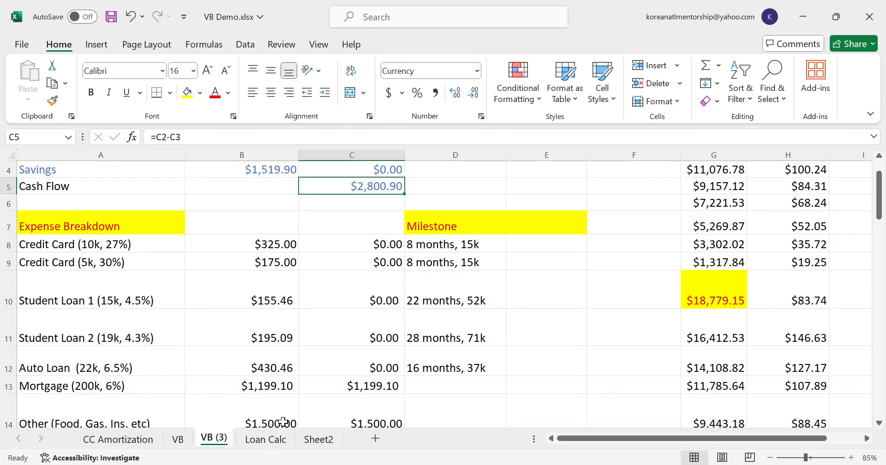
{"action": "scroll", "coordinate": [472, 286], "scroll_direction": "up", "scroll_amount": 1}
{"action": "scroll", "coordinate": [472, 285], "scroll_direction": "down", "scroll_amount": 2}
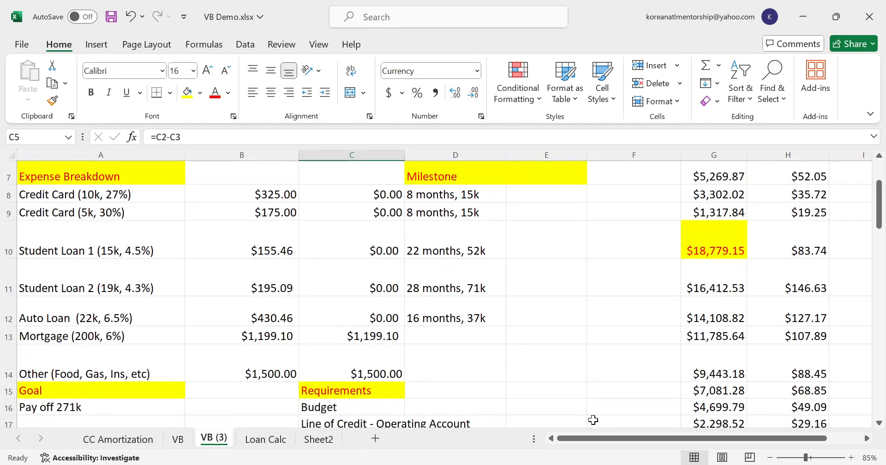
- Add a 6000 draw to the month 28 balance formula in G30
{"action": "left_click_drag", "start_coordinate": [607, 439], "coordinate": [633, 439]}
{"action": "scroll", "coordinate": [669, 401], "scroll_direction": "down", "scroll_amount": 4}
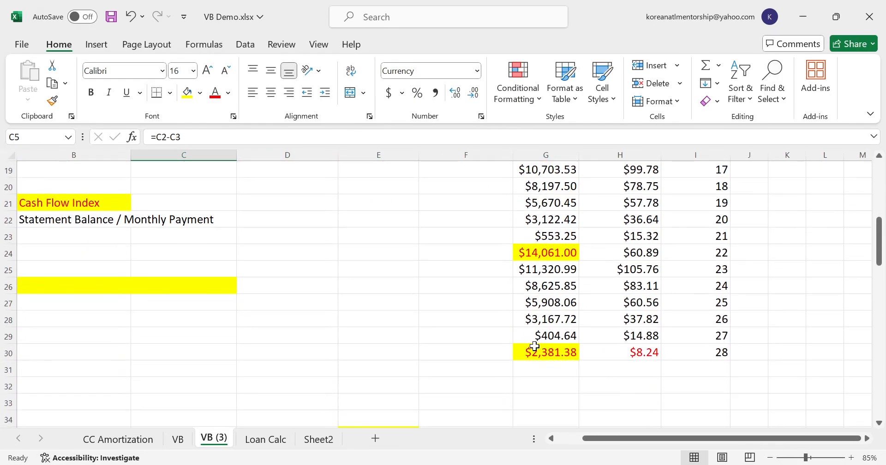
{"action": "left_click", "coordinate": [534, 348]}
{"action": "left_click", "coordinate": [241, 137]}
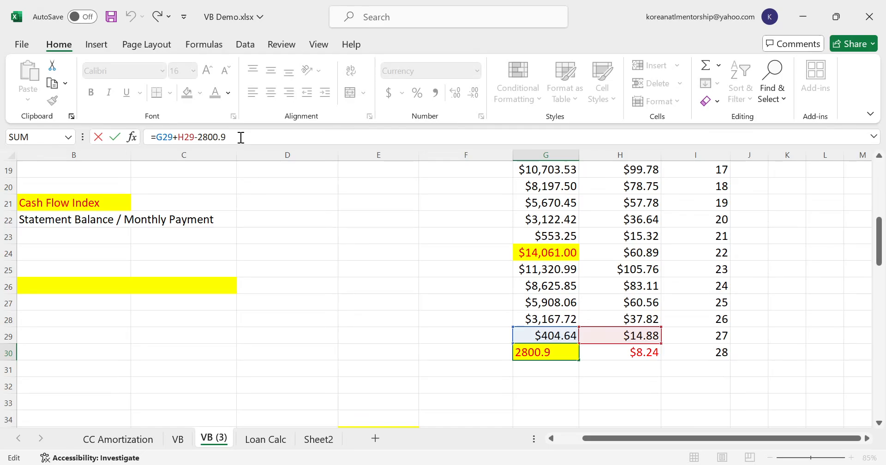
{"action": "type", "text": "+6000"}
{"action": "key", "text": "Return"}
{"action": "key", "text": "Up"}
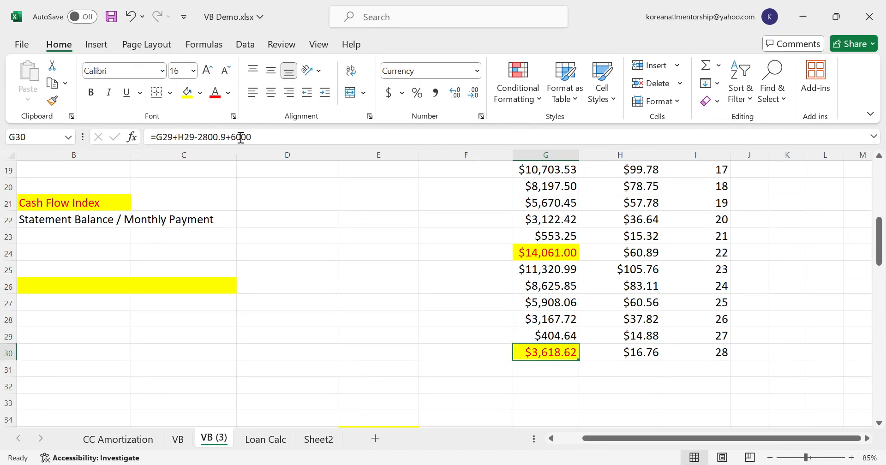
- Copy the month 27 balance, interest and month cells G29:I29 into rows 31 and 32
{"action": "key", "text": "Up"}
{"action": "key", "text": "shift+Right"}
{"action": "key", "text": "shift+Right"}
{"action": "key", "text": "ctrl+c"}
{"action": "key", "text": "Down"}
{"action": "key", "text": "Down"}
{"action": "key", "text": "ctrl+v"}
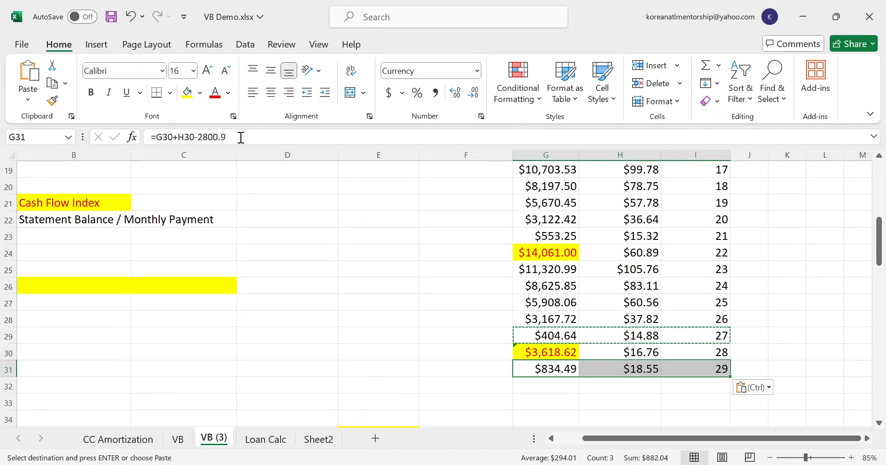
{"action": "key", "text": "Down"}
{"action": "key", "text": "ctrl+v"}
{"action": "key", "text": "Down"}
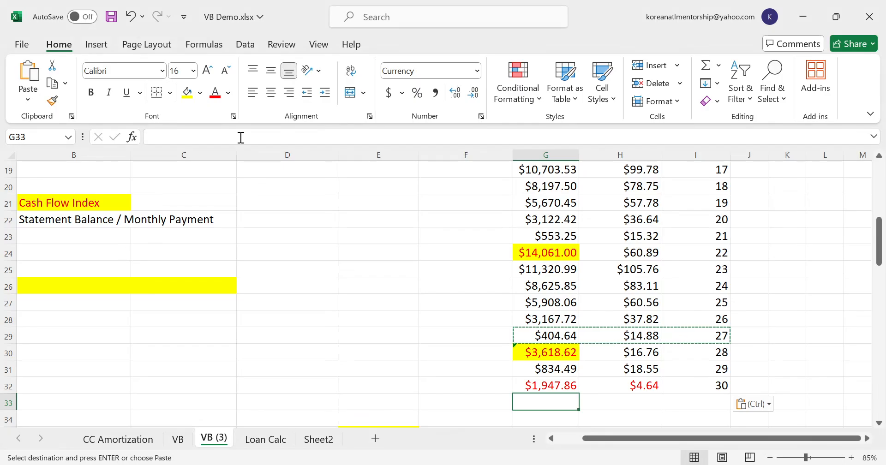
- Add a 6000 draw to the month 30 balance formula in G32, and give the cell yellow fill and red text
{"action": "key", "text": "Up"}
{"action": "left_click", "coordinate": [240, 139]}
{"action": "type", "text": "+"}
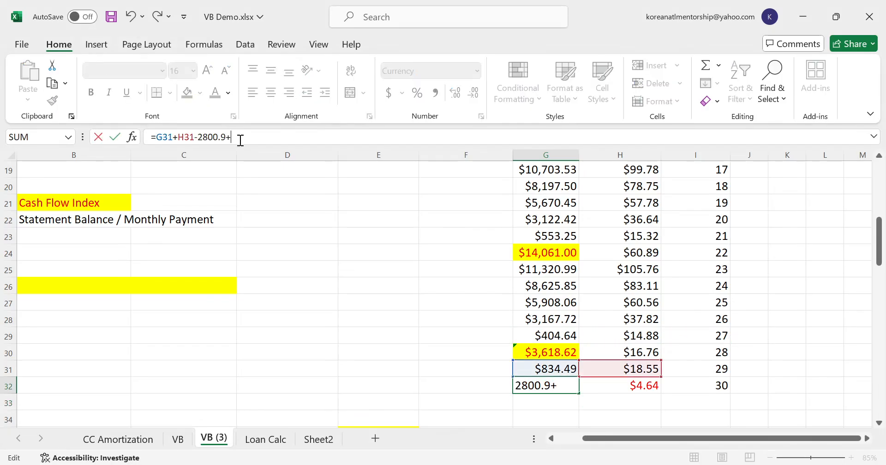
{"action": "type", "text": "6000"}
{"action": "key", "text": "Return"}
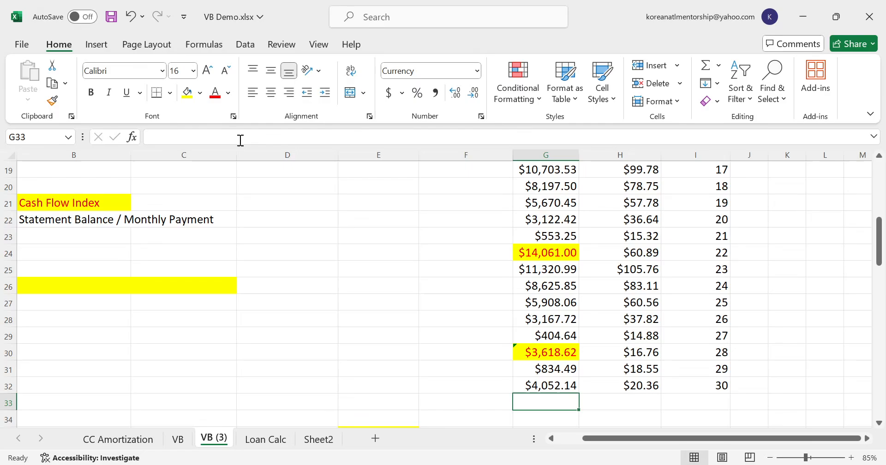
{"action": "key", "text": "Up"}
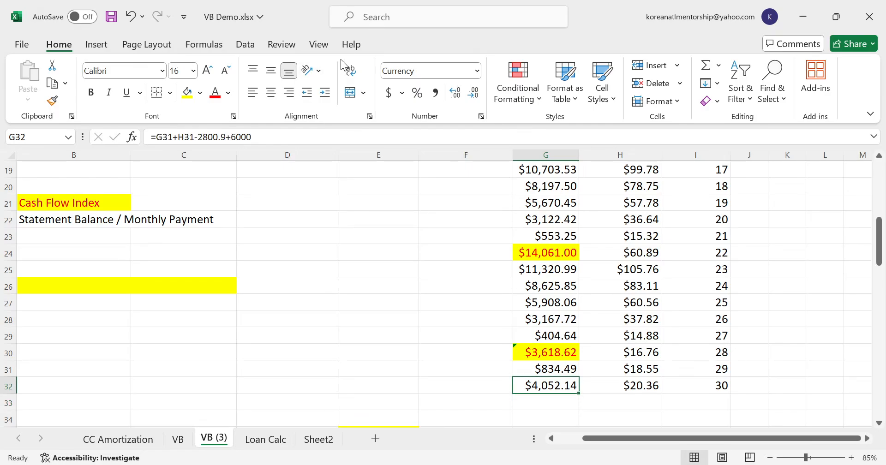
{"action": "left_click", "coordinate": [187, 92]}
{"action": "left_click", "coordinate": [212, 93]}
- Copy the month 29 balance, interest and month cells G31:I31 into rows 33 and 34
{"action": "key", "text": "Up"}
{"action": "key", "text": "shift+Right"}
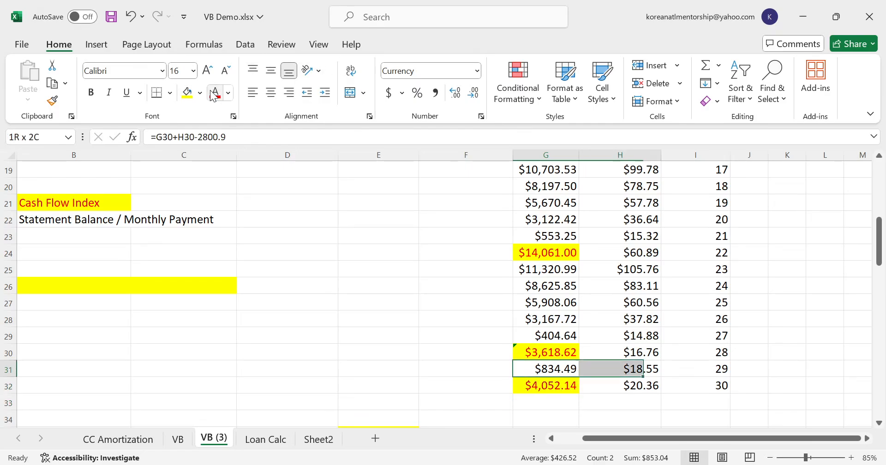
{"action": "key", "text": "shift+Right"}
{"action": "key", "text": "ctrl+c"}
{"action": "key", "text": "Down"}
{"action": "key", "text": "Down"}
{"action": "key", "text": "ctrl+v"}
{"action": "key", "text": "Down"}
{"action": "key", "text": "ctrl+v"}
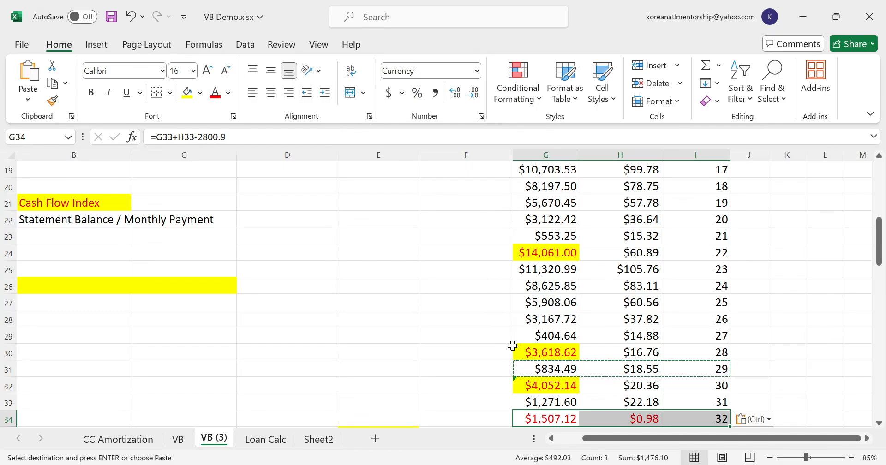
- Change the draw in the month 28 balance formula in G30 to 15000
{"action": "left_click", "coordinate": [526, 353]}
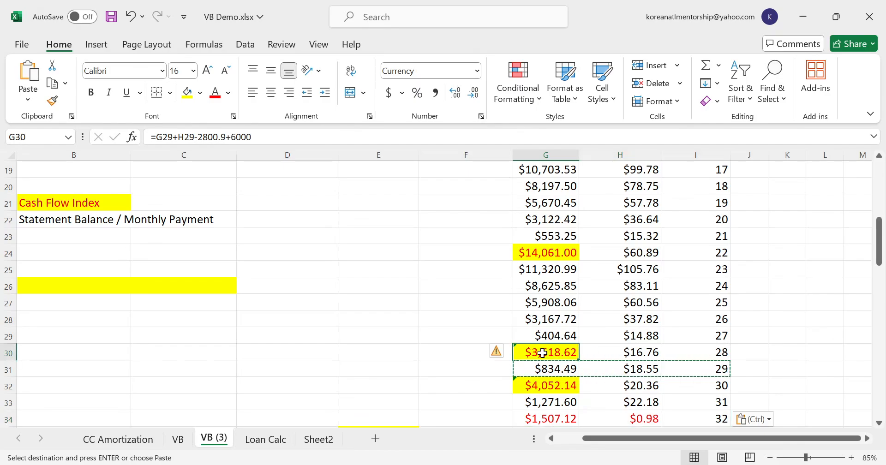
{"action": "left_click", "coordinate": [236, 136]}
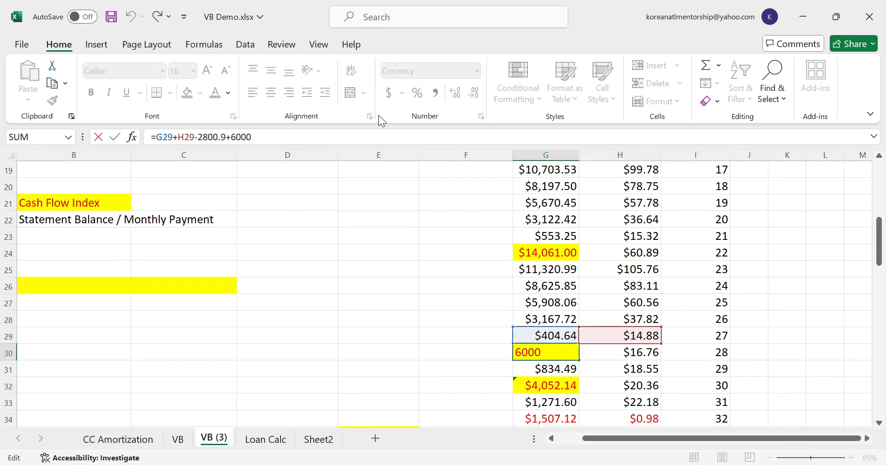
{"action": "key", "text": "Delete"}
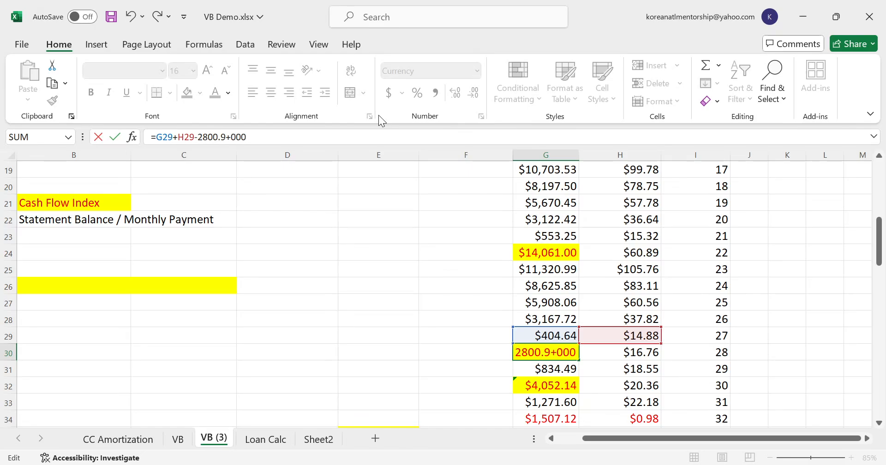
{"action": "type", "text": "15"}
{"action": "key", "text": "Return"}
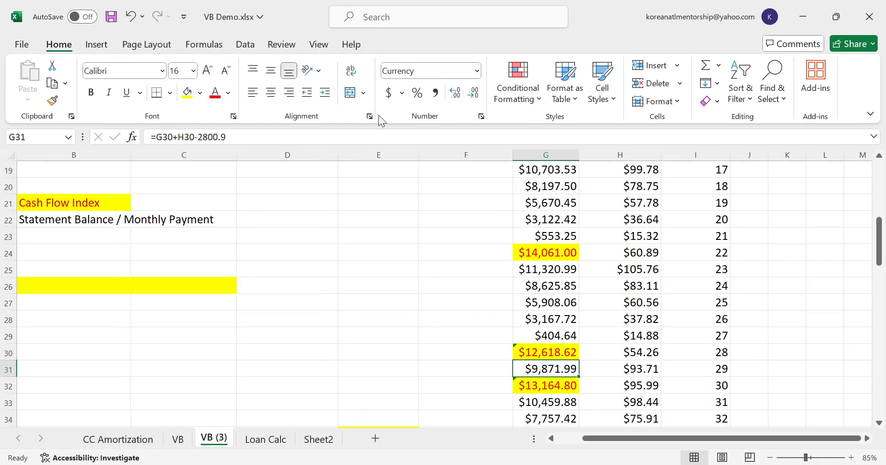
{"action": "key", "text": "Up"}
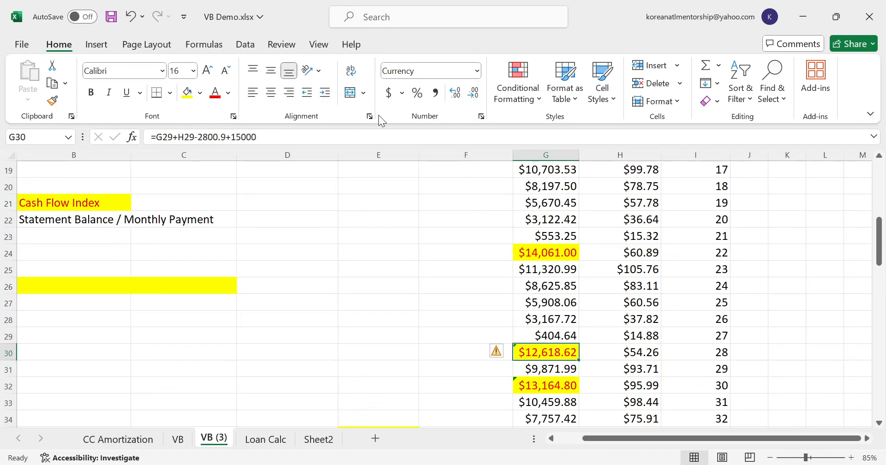
{"action": "key", "text": "Down"}
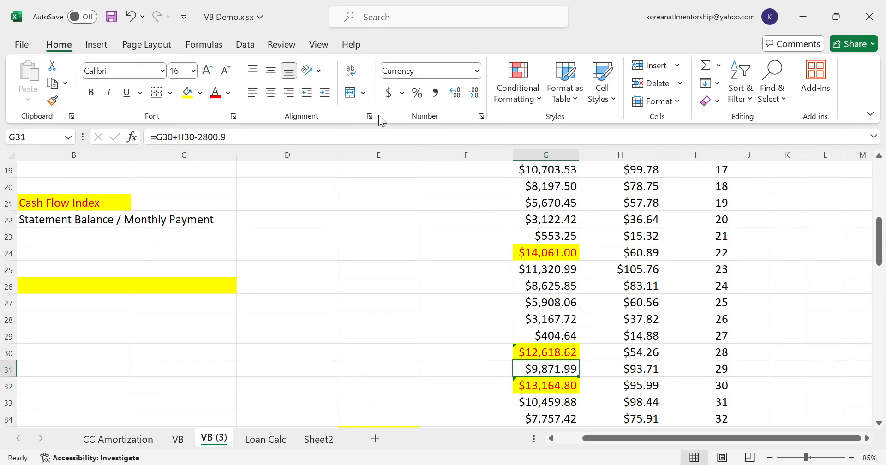
- Copy the month 29 balance formula from G31 into the month 30 to 32 balance cells G32:G34
{"action": "key", "text": "ctrl+c"}
{"action": "key", "text": "Down"}
{"action": "key", "text": "ctrl+v"}
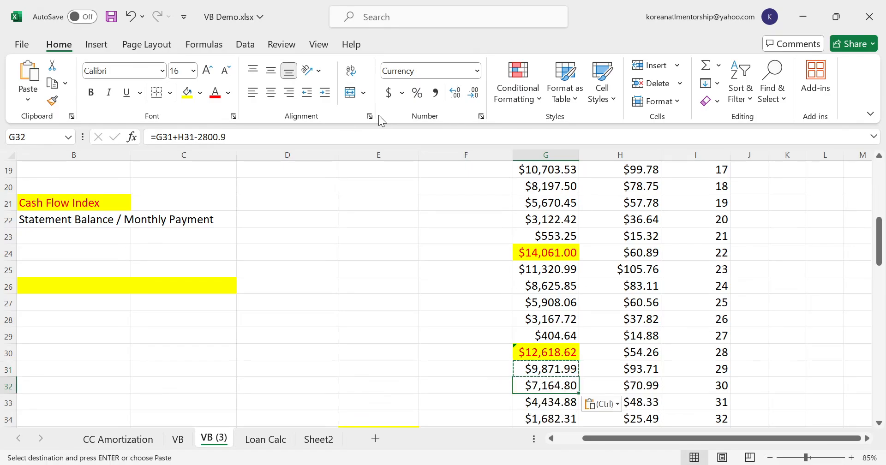
{"action": "key", "text": "Down"}
{"action": "key", "text": "ctrl+v"}
{"action": "key", "text": "Down"}
{"action": "key", "text": "Down"}
{"action": "key", "text": "Up"}
{"action": "key", "text": "ctrl+v"}
{"action": "key", "text": "ctrl+c"}
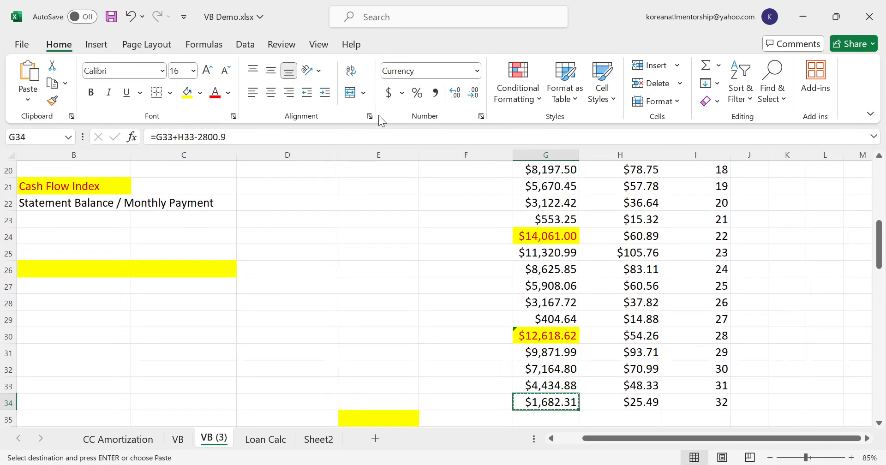
- Extend the payoff table by copying the month 32 balance, interest and month cells G34:I34 into row 35
{"action": "key", "text": "Down"}
{"action": "key", "text": "ctrl+v"}
{"action": "key", "text": "Up"}
{"action": "key", "text": "Right"}
{"action": "key", "text": "shift+Right"}
{"action": "key", "text": "ctrl+c"}
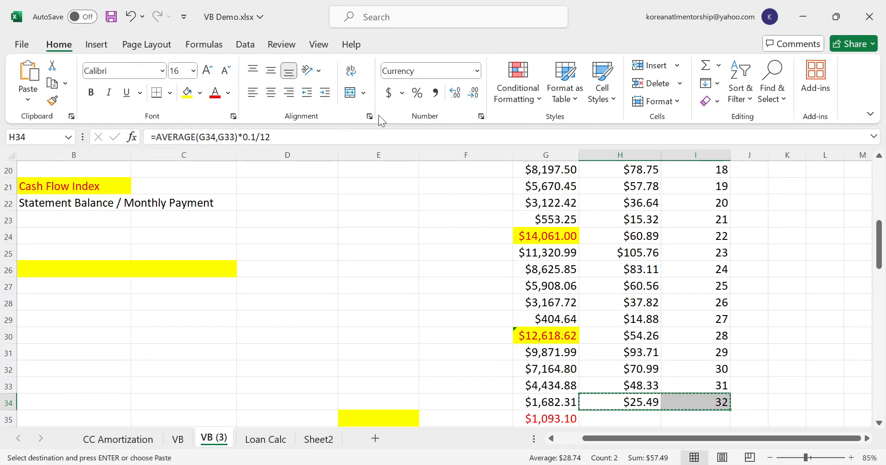
{"action": "key", "text": "Down"}
{"action": "key", "text": "ctrl+v"}
- Examine the month 28 draw formula in G30 and the mortgage entry in the debt list
{"action": "key", "text": "Left"}
{"action": "key", "text": "Up"}
{"action": "key", "text": "Up"}
{"action": "key", "text": "Up"}
{"action": "key", "text": "Up"}
{"action": "key", "text": "Up"}
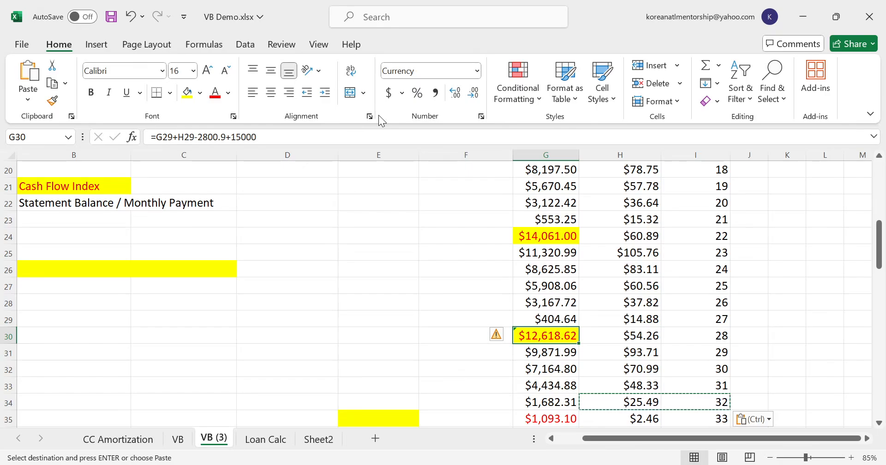
{"action": "left_click", "coordinate": [575, 439]}
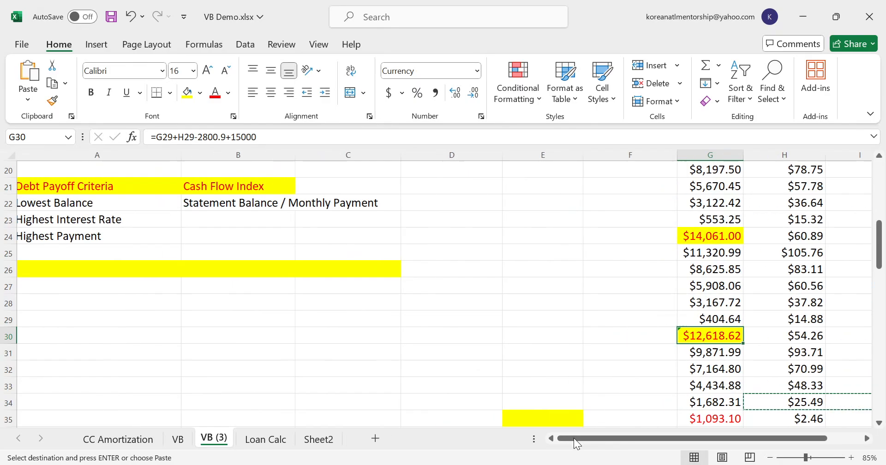
{"action": "scroll", "coordinate": [163, 263], "scroll_direction": "up", "scroll_amount": 3}
{"action": "scroll", "coordinate": [164, 263], "scroll_direction": "up", "scroll_amount": 1}
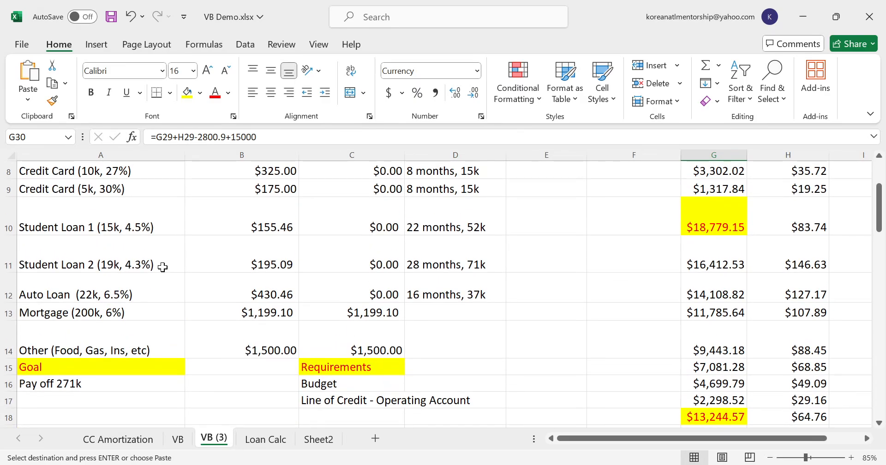
{"action": "left_click", "coordinate": [90, 312]}
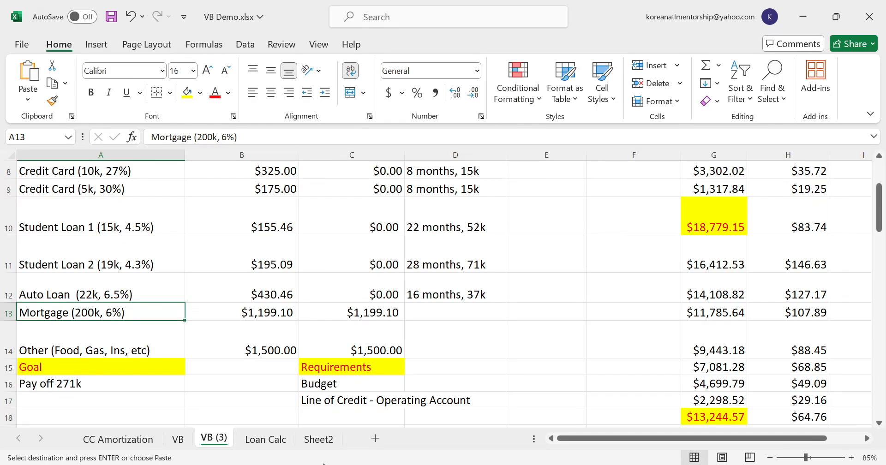
- On the Loan Calc sheet, enter 28 as the mortgage's current month
{"action": "left_click", "coordinate": [282, 439]}
{"action": "left_click", "coordinate": [537, 300]}
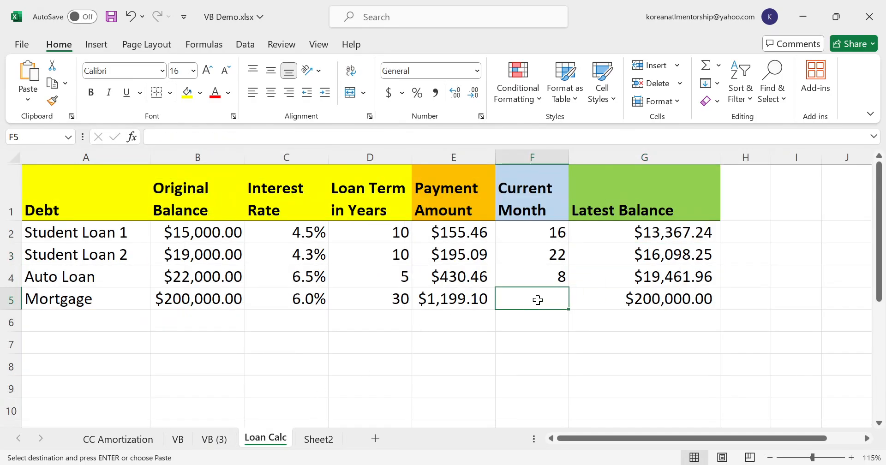
{"action": "type", "text": "28"}
{"action": "key", "text": "Return"}
{"action": "left_click", "coordinate": [569, 294]}
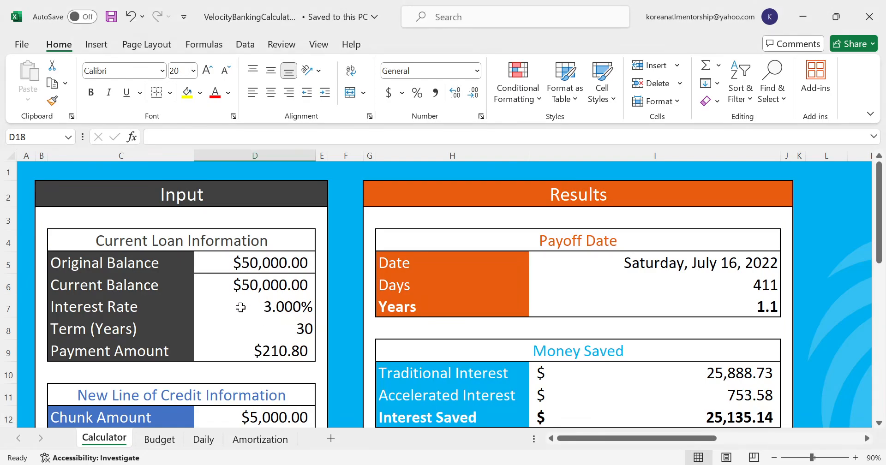
- In the velocity banking calculator workbook, clear the monthly income, living expenses and chunk amount inputs
{"action": "scroll", "coordinate": [312, 298], "scroll_direction": "down", "scroll_amount": 3}
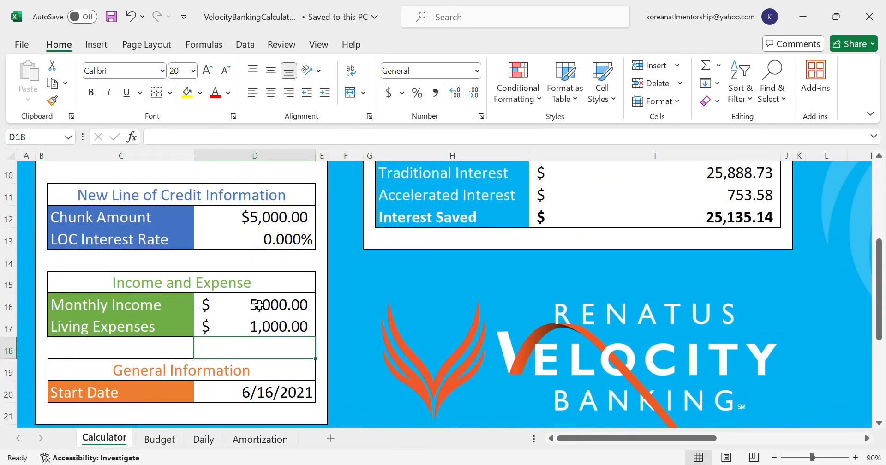
{"action": "left_click", "coordinate": [260, 305]}
{"action": "key", "text": "shift+Down"}
{"action": "key", "text": "Delete"}
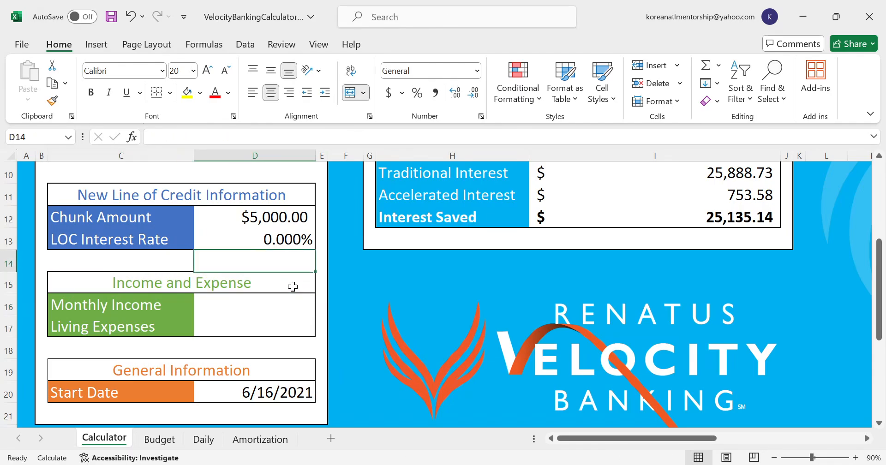
{"action": "key", "text": "Down"}
{"action": "key", "text": "Delete"}
- Set the current loan's original balance to 200000
{"action": "key", "text": "Up"}
{"action": "key", "text": "Up"}
{"action": "key", "text": "Up"}
{"action": "key", "text": "Up"}
{"action": "key", "text": "Up"}
{"action": "key", "text": "Up"}
{"action": "key", "text": "Up"}
{"action": "key", "text": "Up"}
{"action": "key", "text": "Up"}
{"action": "key", "text": "Up"}
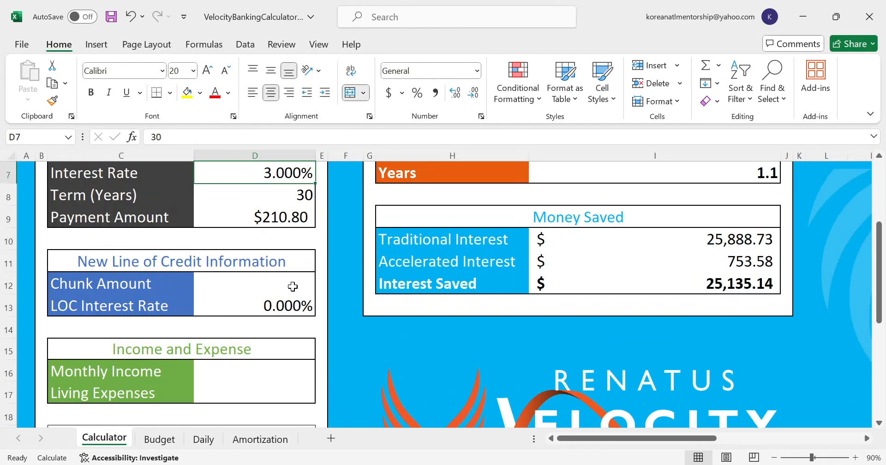
{"action": "key", "text": "Down"}
{"action": "key", "text": "Down"}
{"action": "key", "text": "Down"}
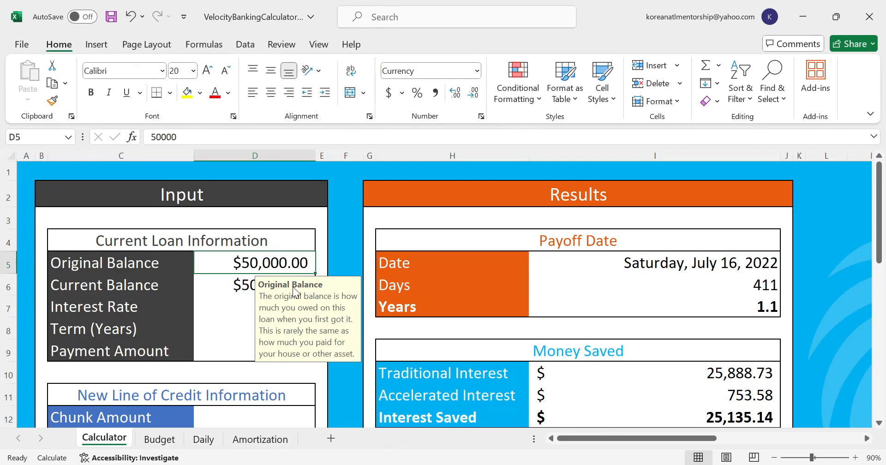
{"action": "type", "text": "200000"}
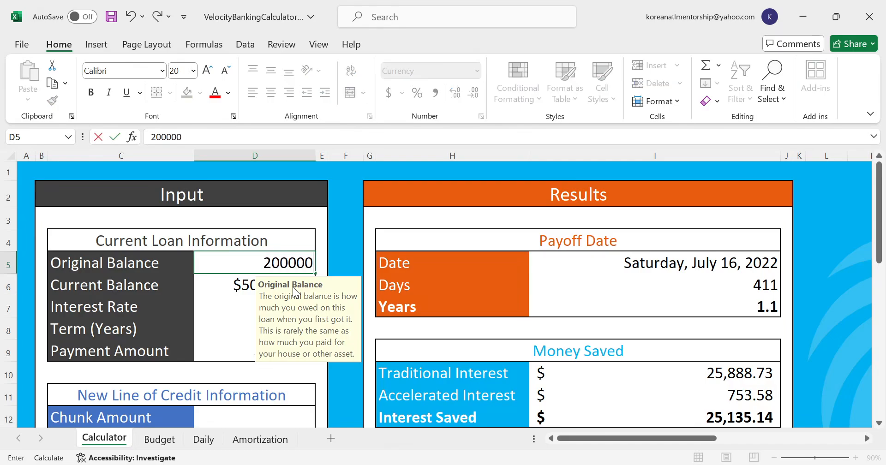
{"action": "key", "text": "Return"}
- Set the loan's current balance to 194,032.04 and its interest rate to 6%
{"action": "key", "text": "Down"}
{"action": "key", "text": "Up"}
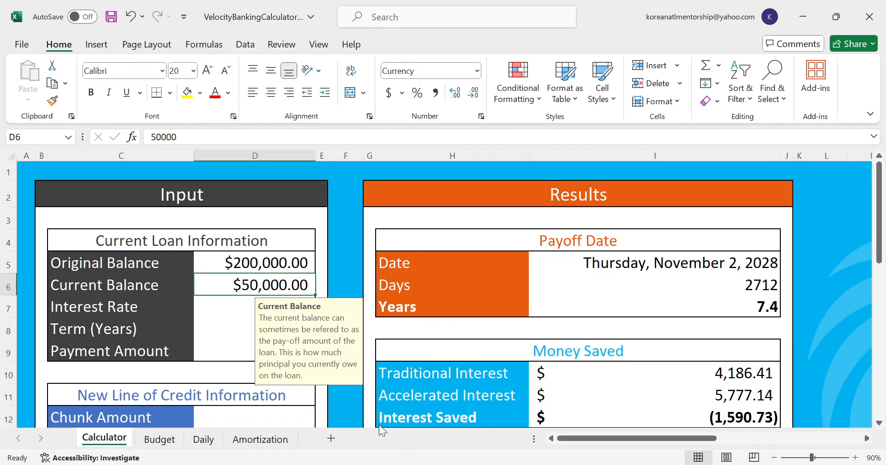
{"action": "type", "text": "1"}
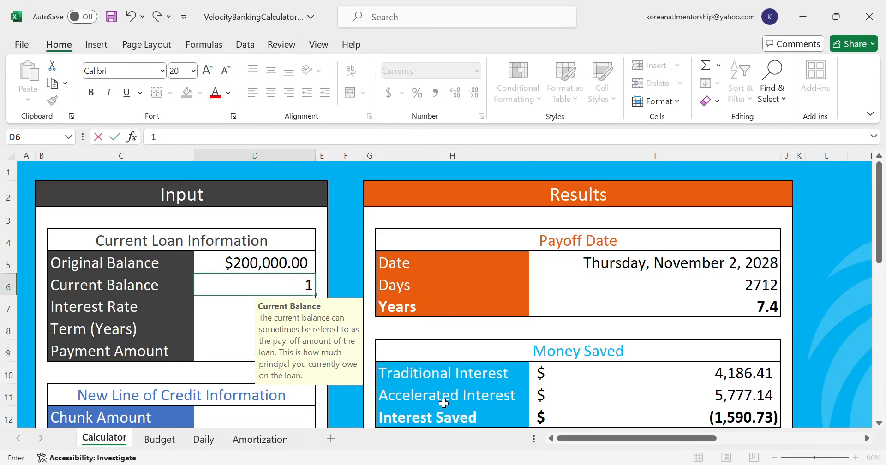
{"action": "type", "text": "94,032.04"}
{"action": "key", "text": "Return"}
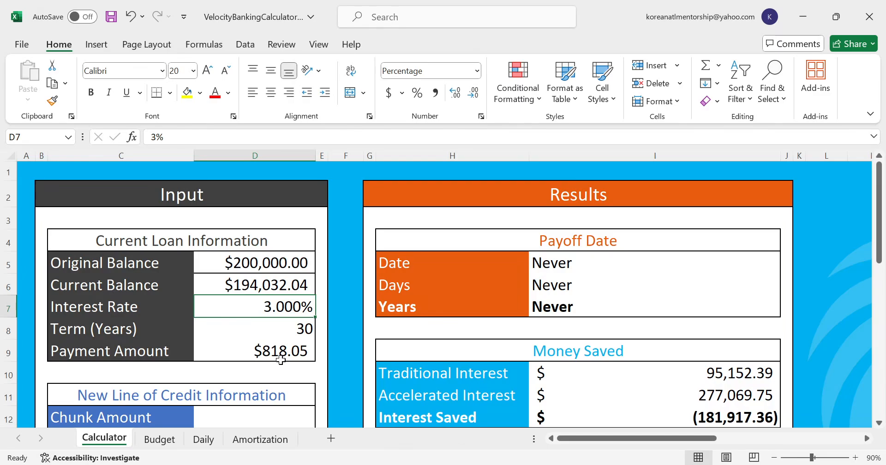
{"action": "type", "text": "6"}
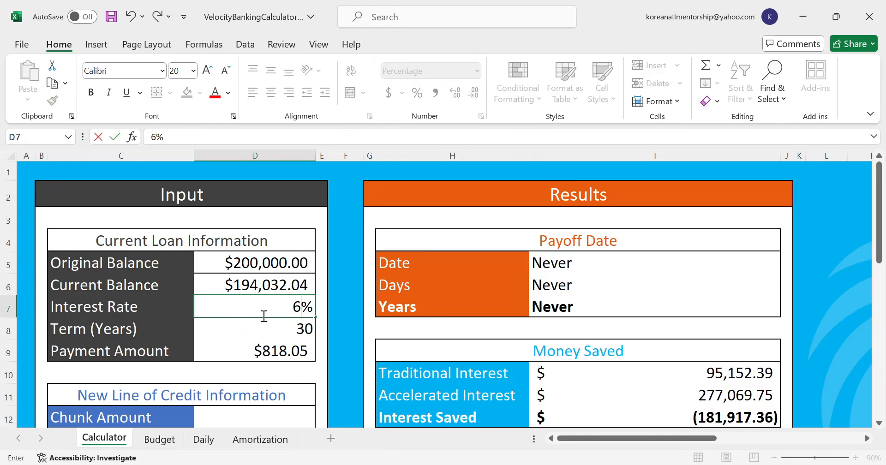
{"action": "key", "text": "Return"}
{"action": "key", "text": "Return"}
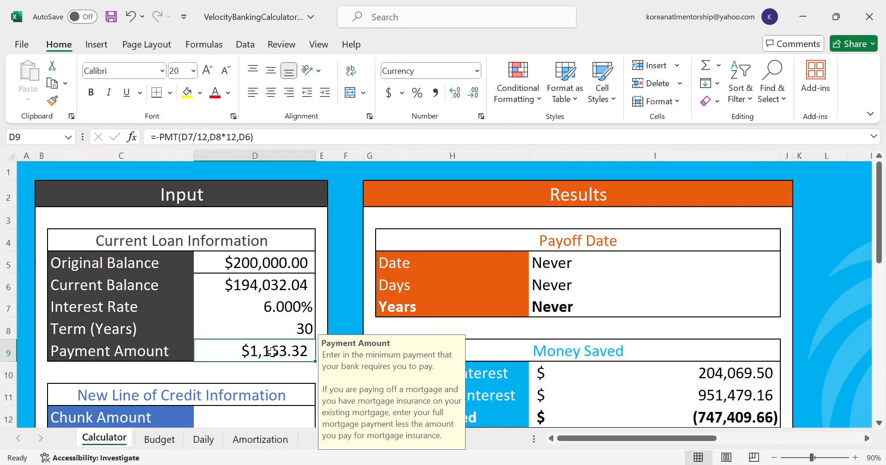
- Change the payment amount formula in D9 to use the original balance in D5, and save the workbook
{"action": "left_click", "coordinate": [250, 137]}
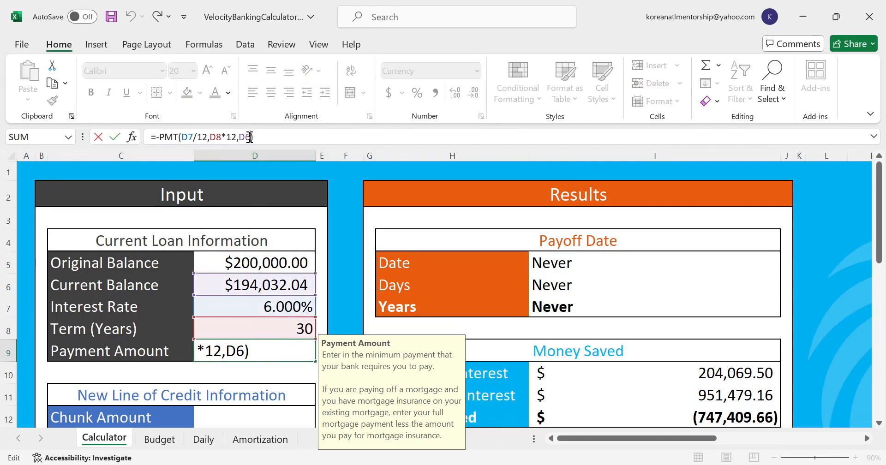
{"action": "key", "text": "BackSpace"}
{"action": "type", "text": "5"}
{"action": "key", "text": "Return"}
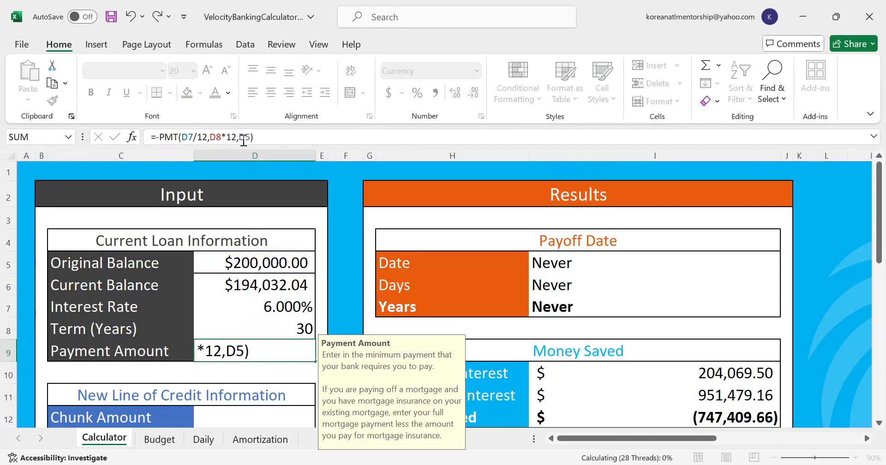
{"action": "key", "text": "Up"}
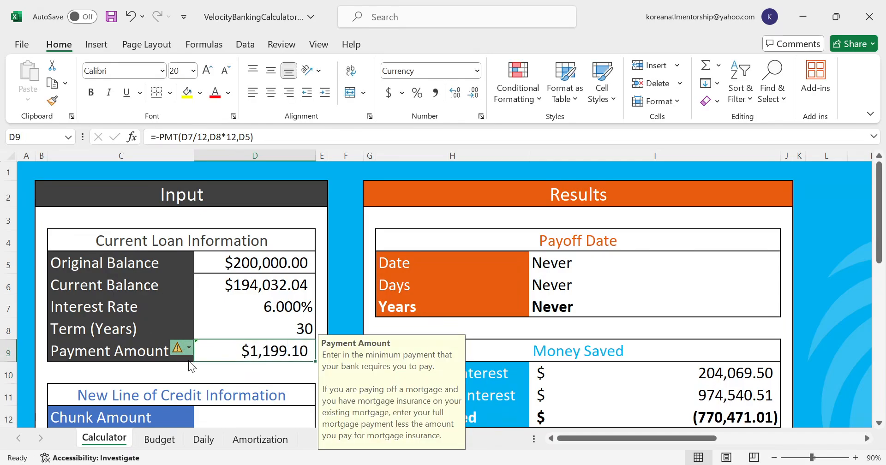
{"action": "left_click", "coordinate": [111, 16]}
- Set the monthly income to 5500 in the income and expense section
{"action": "scroll", "coordinate": [290, 236], "scroll_direction": "down", "scroll_amount": 1}
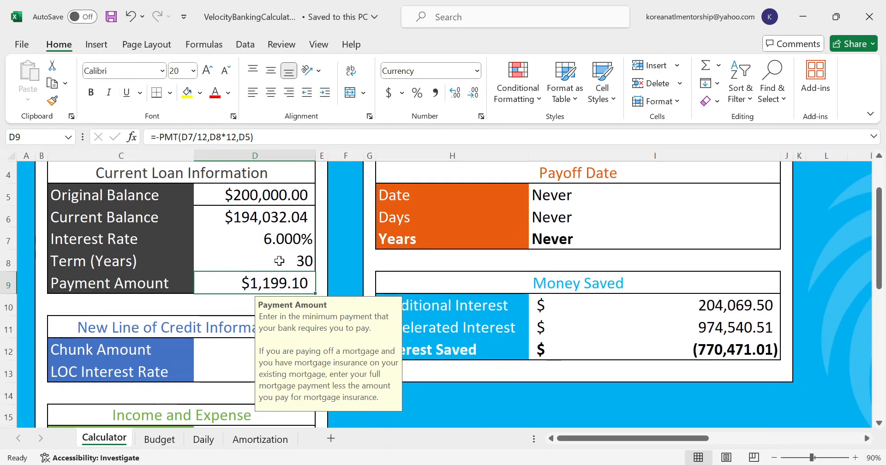
{"action": "left_click", "coordinate": [207, 346]}
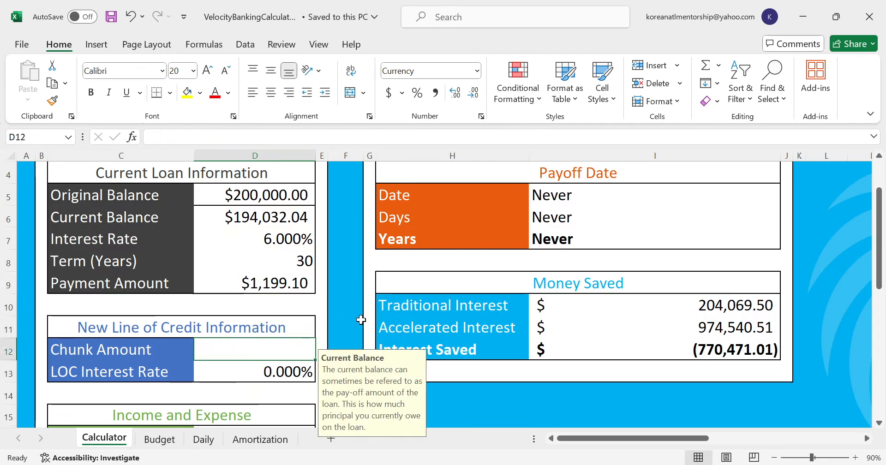
{"action": "scroll", "coordinate": [358, 323], "scroll_direction": "down", "scroll_amount": 1}
{"action": "scroll", "coordinate": [355, 325], "scroll_direction": "down", "scroll_amount": 1}
{"action": "left_click", "coordinate": [229, 309]}
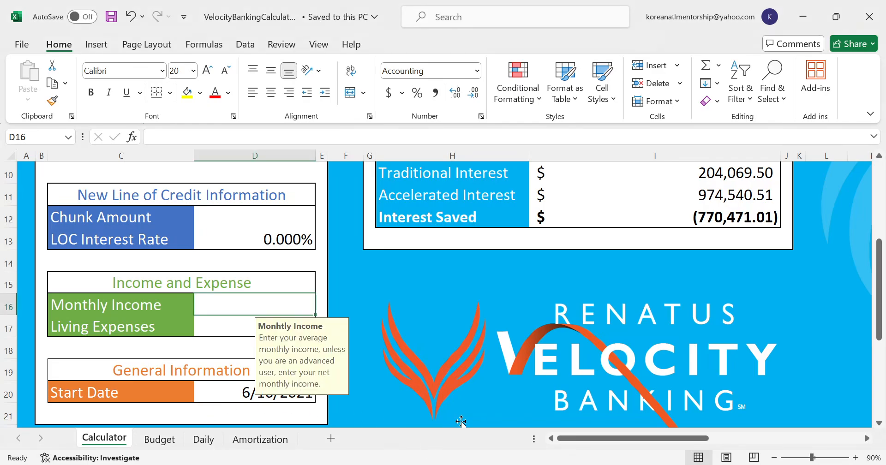
{"action": "type", "text": "5500"}
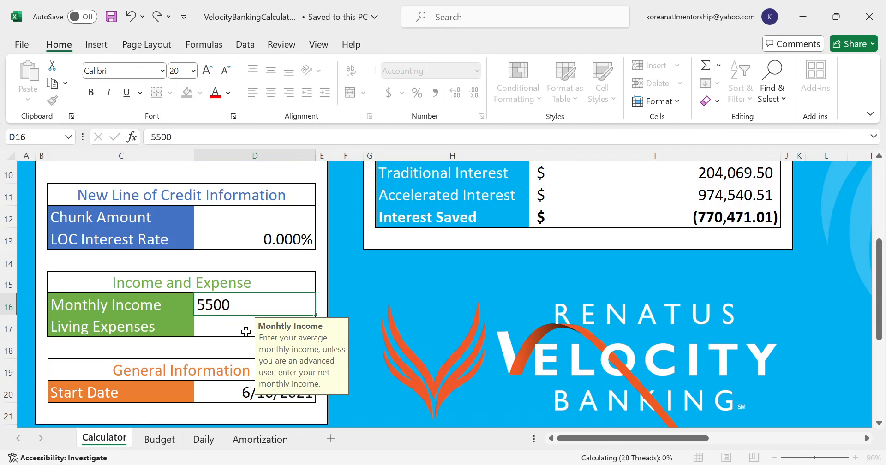
{"action": "key", "text": "Return"}
- Set the living expenses to 1500 in the income and expense section
{"action": "scroll", "coordinate": [246, 332], "scroll_direction": "up", "scroll_amount": 2}
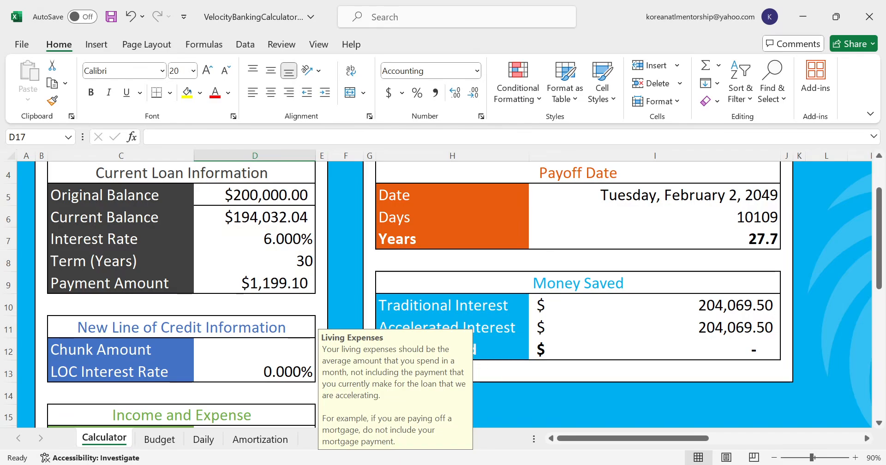
{"action": "left_click", "coordinate": [398, 464]}
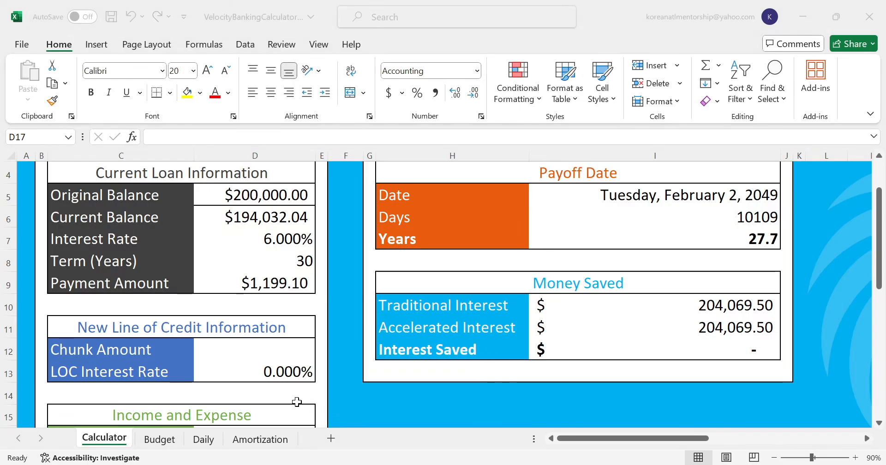
{"action": "left_click", "coordinate": [438, 439]}
{"action": "scroll", "coordinate": [262, 357], "scroll_direction": "down", "scroll_amount": 1}
{"action": "scroll", "coordinate": [262, 357], "scroll_direction": "down", "scroll_amount": 1}
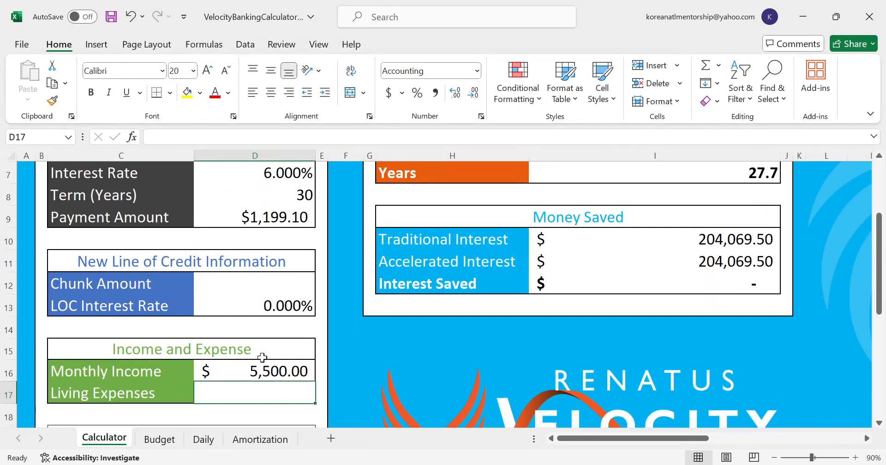
{"action": "key", "text": "Return"}
{"action": "key", "text": "Up"}
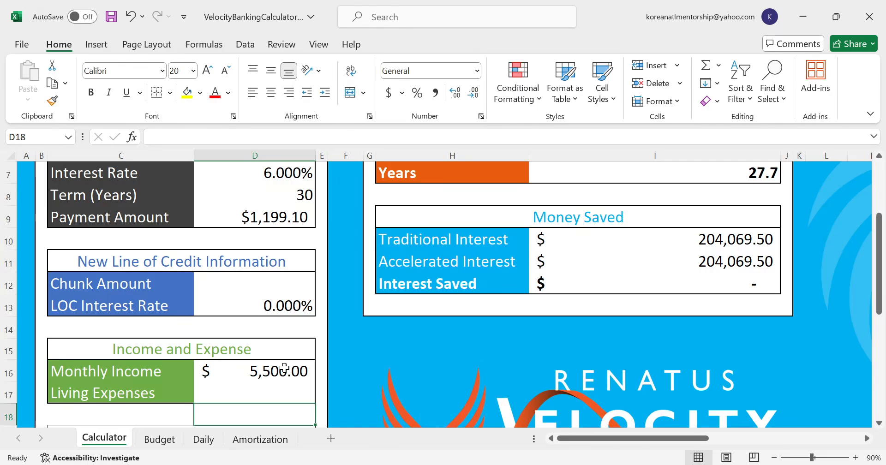
{"action": "type", "text": "1500"}
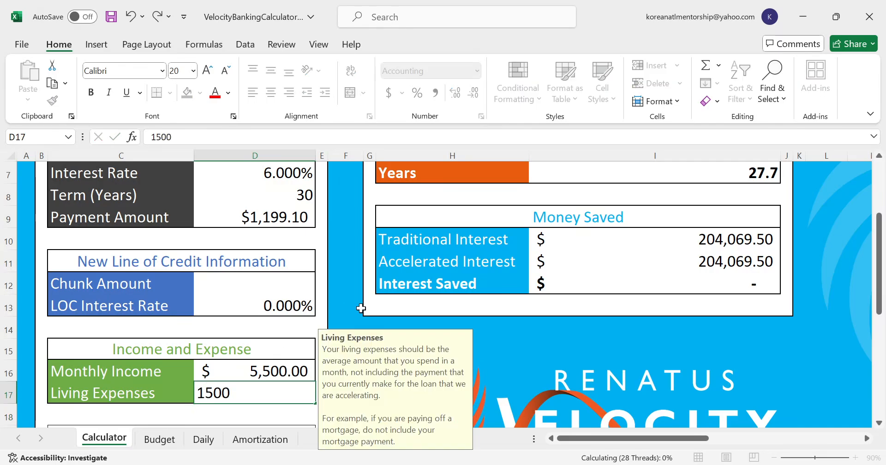
{"action": "key", "text": "Return"}
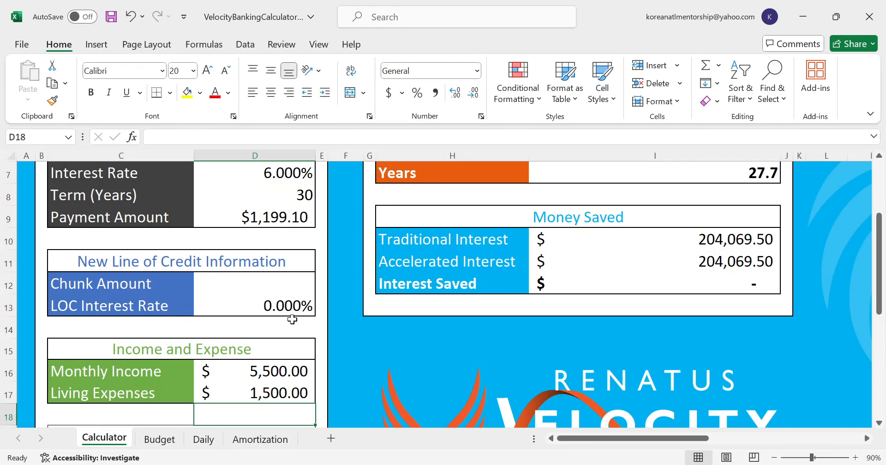
- Set the line of credit interest rate to 10%
{"action": "left_click", "coordinate": [231, 304]}
{"action": "scroll", "coordinate": [231, 304], "scroll_direction": "up", "scroll_amount": 1}
{"action": "scroll", "coordinate": [231, 304], "scroll_direction": "up", "scroll_amount": 1}
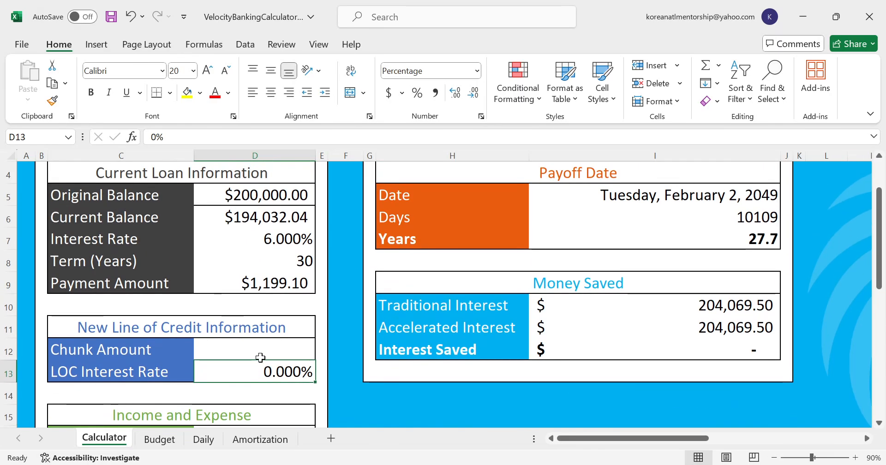
{"action": "type", "text": "10"}
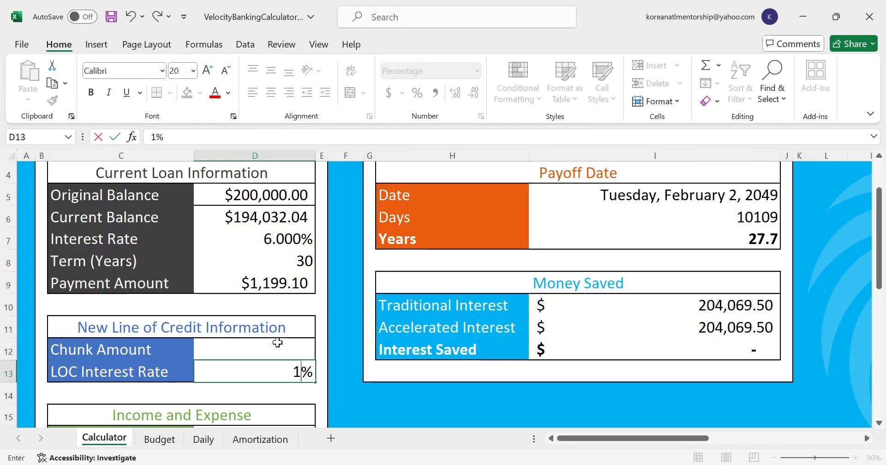
{"action": "left_click", "coordinate": [277, 342]}
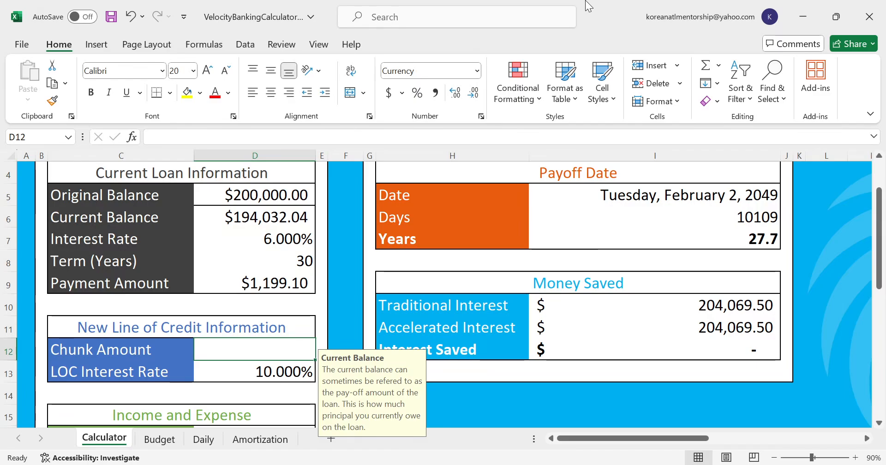
- Set the chunk amount in the line of credit section to the full current loan balance, 194032.04
{"action": "scroll", "coordinate": [526, 203], "scroll_direction": "down", "scroll_amount": 3}
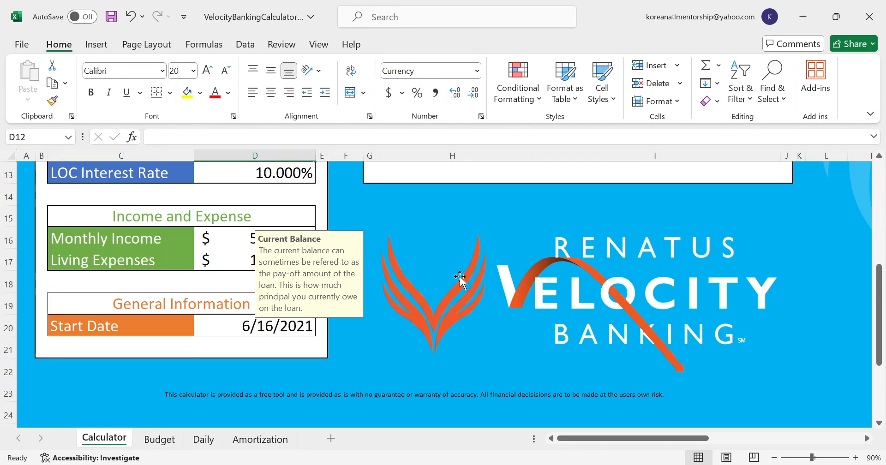
{"action": "scroll", "coordinate": [459, 276], "scroll_direction": "up", "scroll_amount": 3}
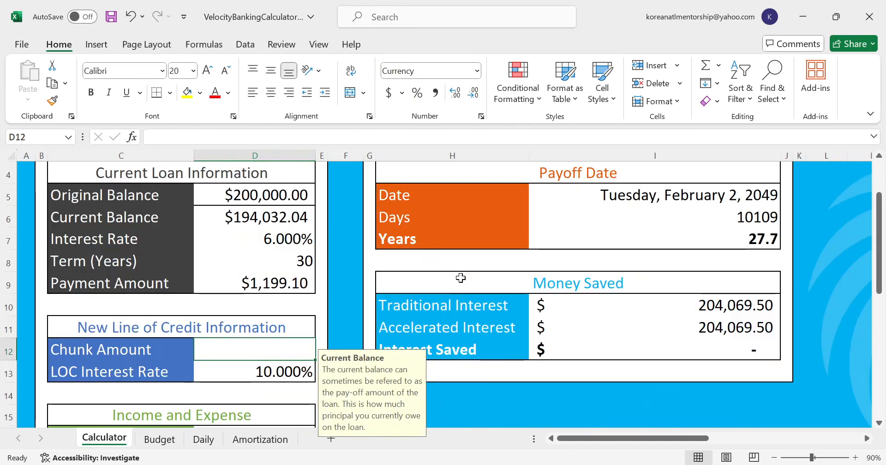
{"action": "scroll", "coordinate": [461, 278], "scroll_direction": "down", "scroll_amount": 2}
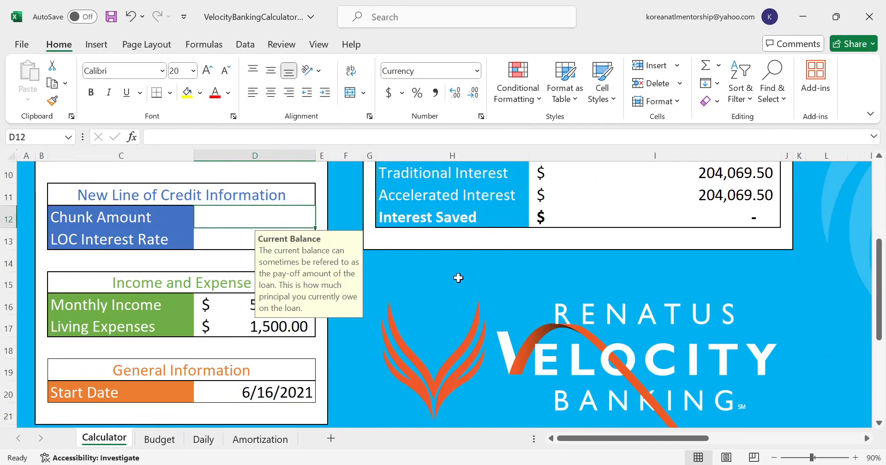
{"action": "scroll", "coordinate": [530, 272], "scroll_direction": "up", "scroll_amount": 1}
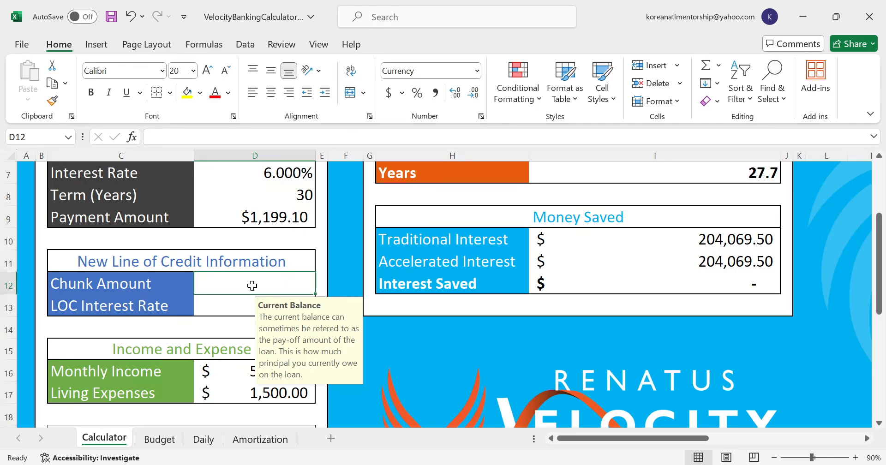
{"action": "scroll", "coordinate": [295, 286], "scroll_direction": "up", "scroll_amount": 1}
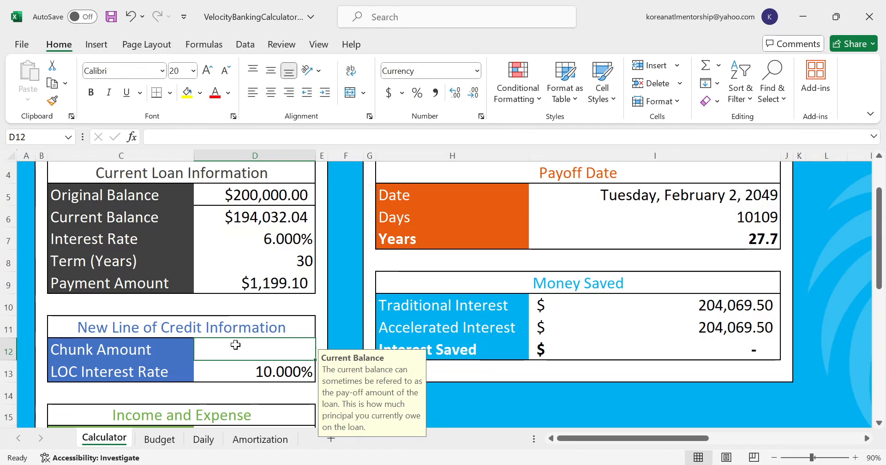
{"action": "type", "text": "194"}
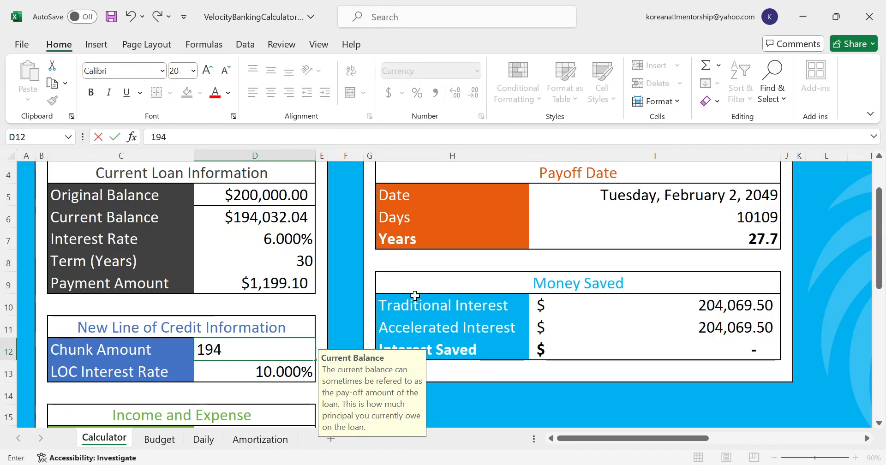
{"action": "type", "text": "032.04"}
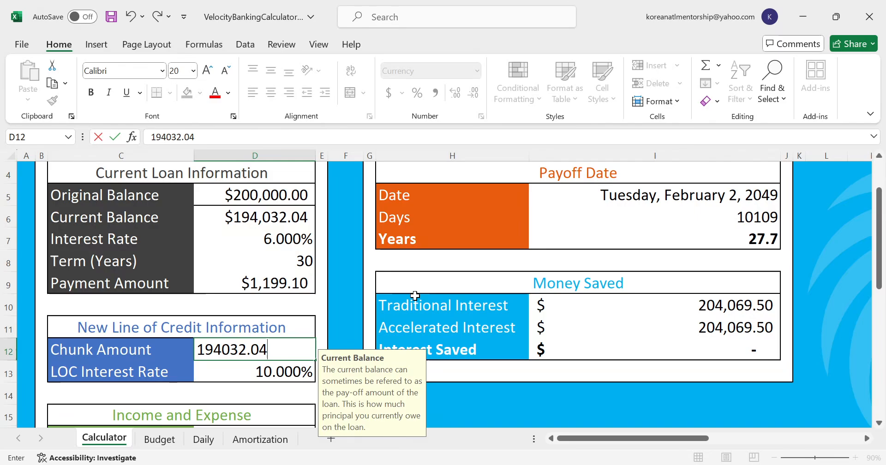
{"action": "key", "text": "ctrl+Return"}
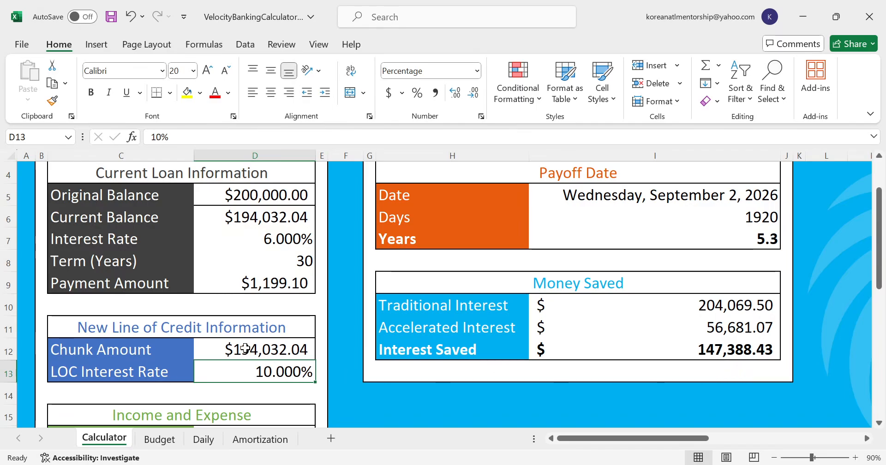
- Set the chunk amount in the line of credit section to 6000
{"action": "left_click", "coordinate": [245, 348]}
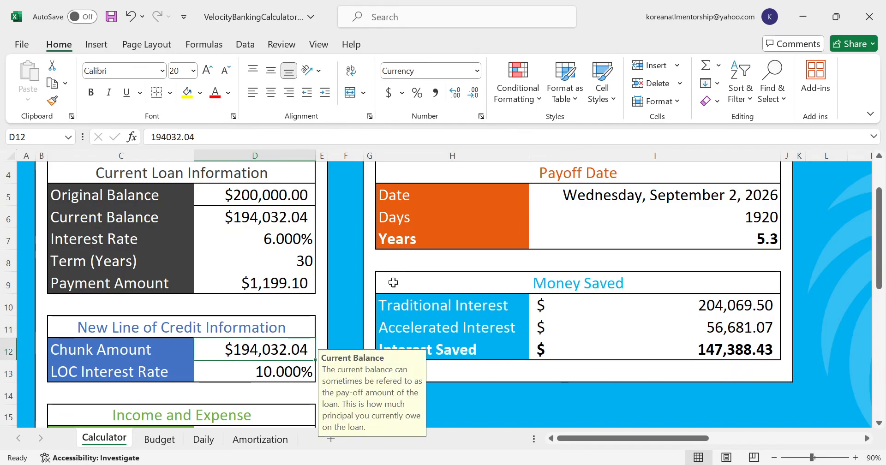
{"action": "type", "text": "6000"}
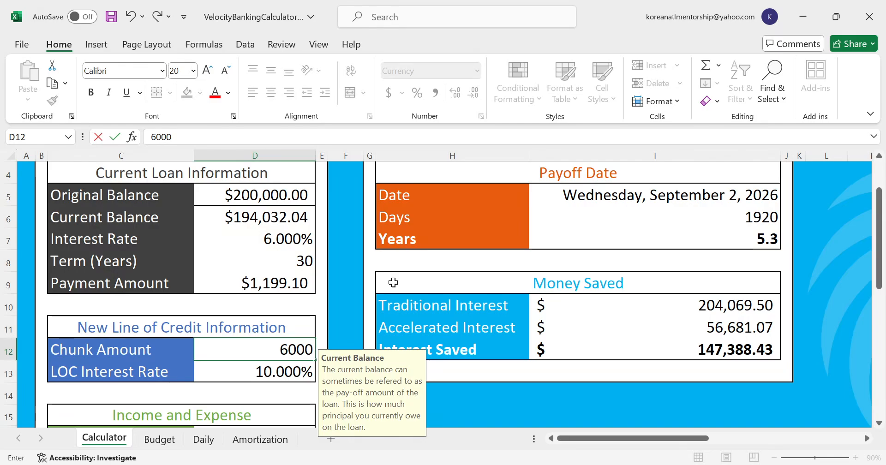
{"action": "key", "text": "Return"}
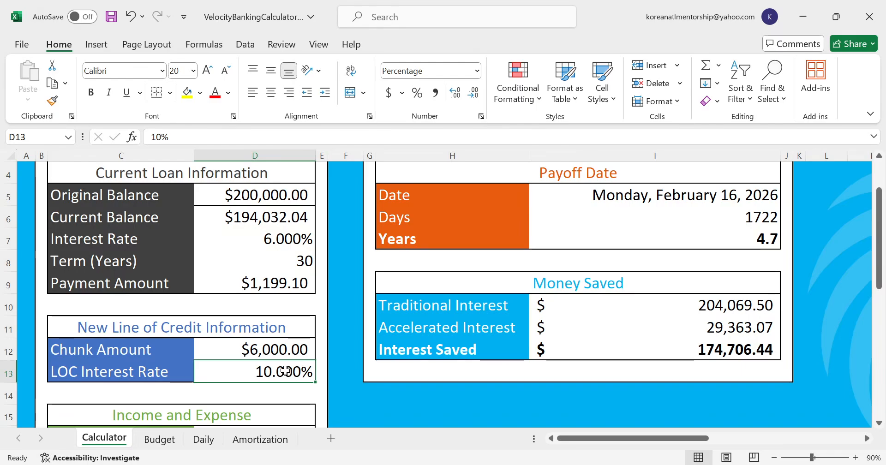
- Undo the last chunk amount change and redo it to compare the two payoff projections
{"action": "left_click", "coordinate": [262, 353]}
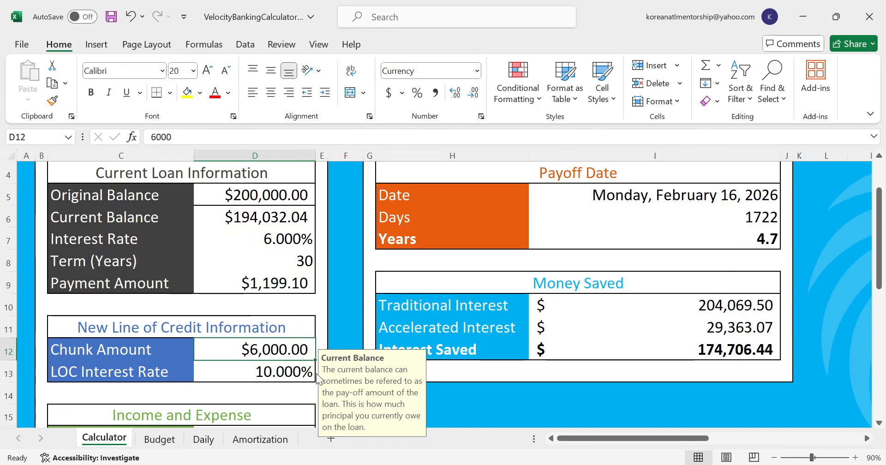
{"action": "key", "text": "ctrl+z"}
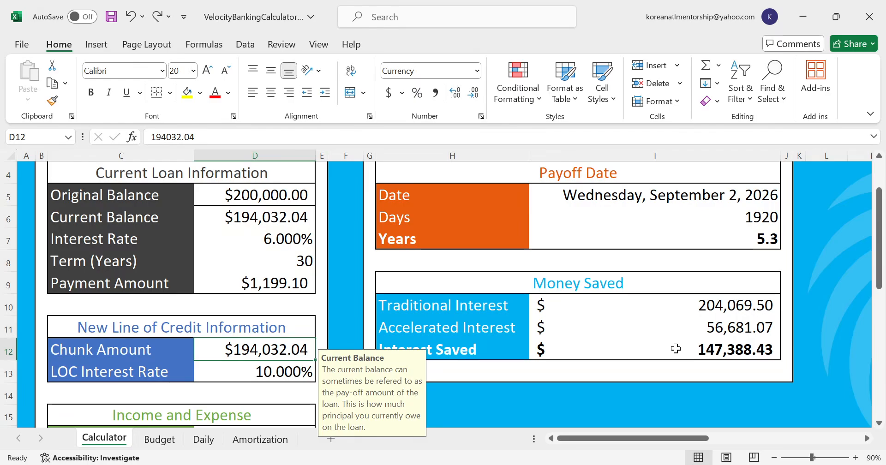
{"action": "left_click", "coordinate": [157, 17]}
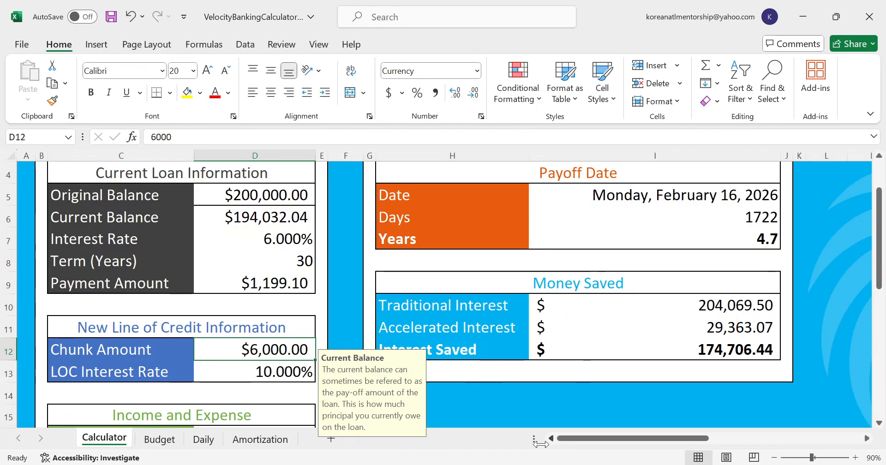
- Switch to the VB Demo workbook and calculate the total payoff years in the mortgage's milestone cell D13 with =28/12+4.7
{"action": "key", "text": "alt+Tab"}
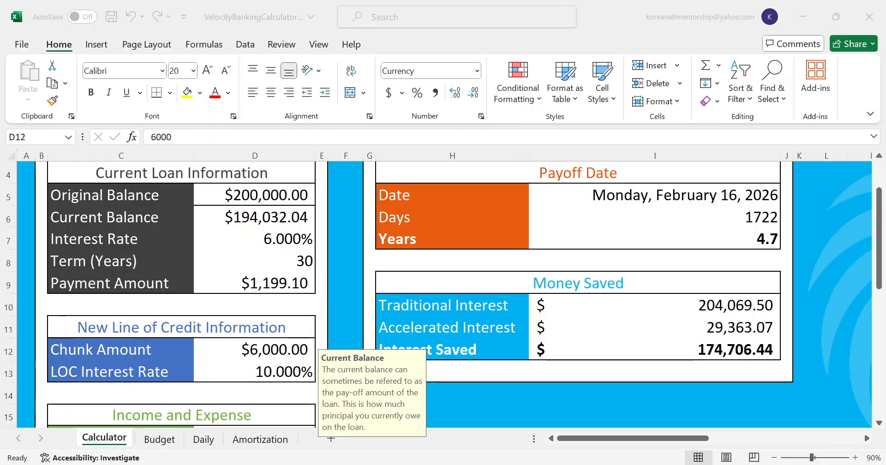
{"action": "key", "text": "alt+Tab"}
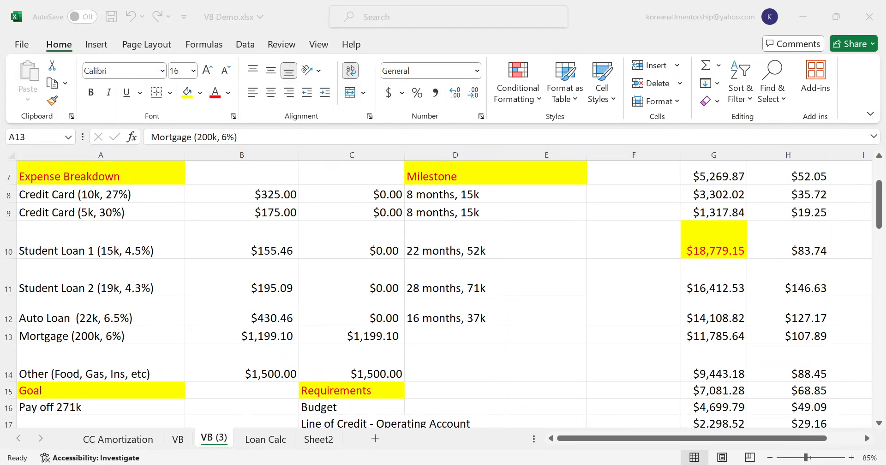
{"action": "left_click", "coordinate": [441, 336]}
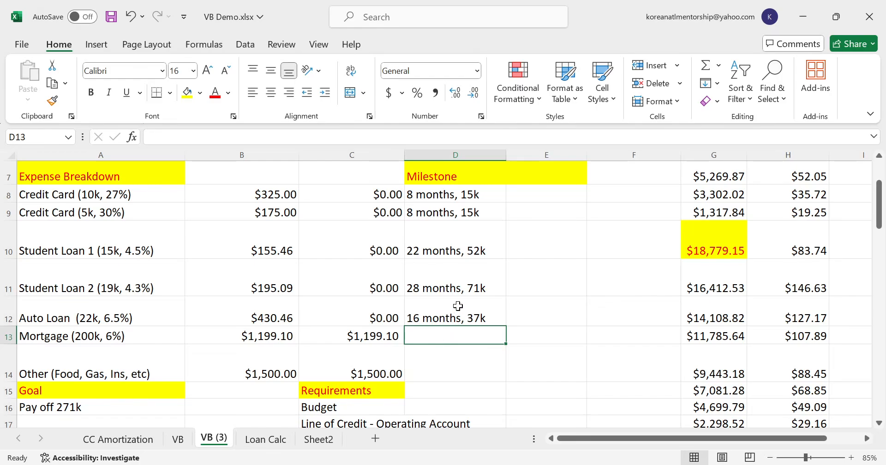
{"action": "type", "text": "="}
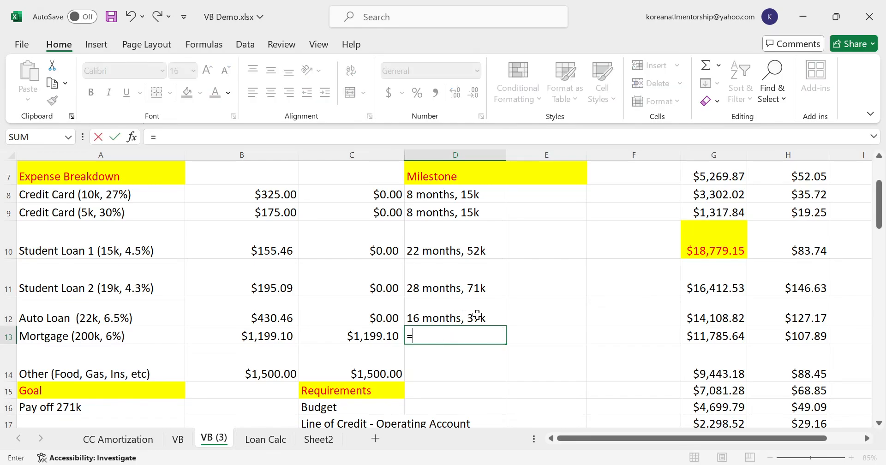
{"action": "type", "text": "4."}
{"action": "key", "text": "BackSpace"}
{"action": "key", "text": "BackSpace"}
{"action": "key", "text": "BackSpace"}
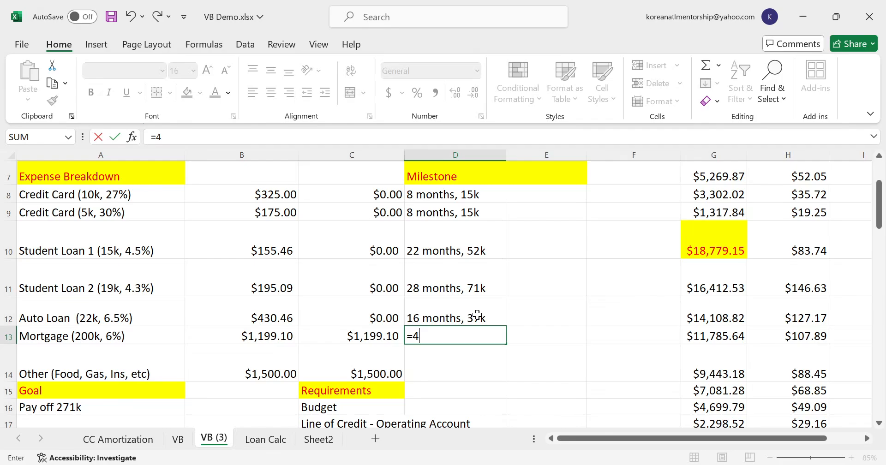
{"action": "type", "text": "="}
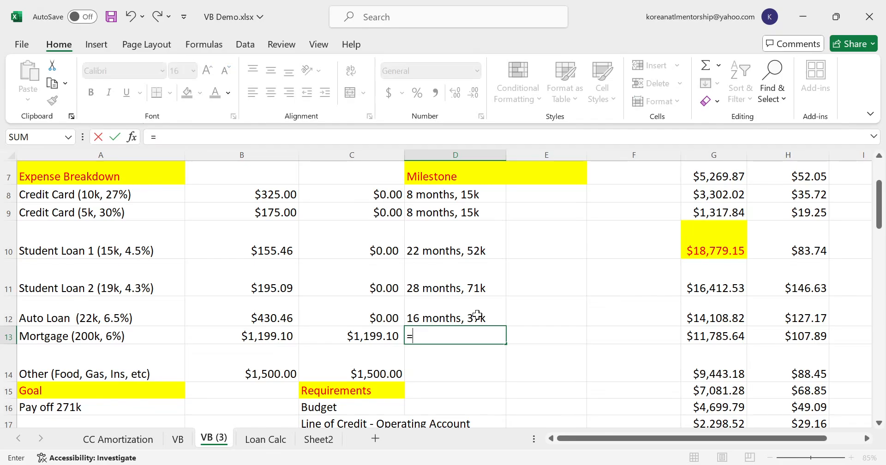
{"action": "type", "text": "28/12+4.7"}
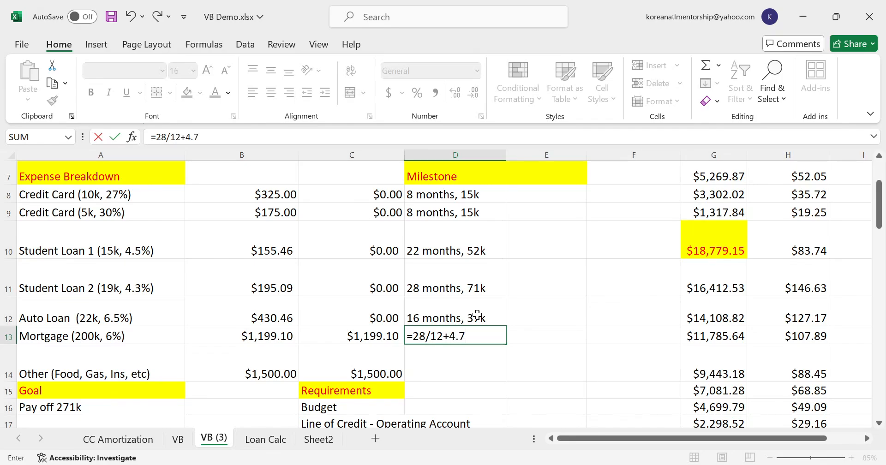
{"action": "key", "text": "Return"}
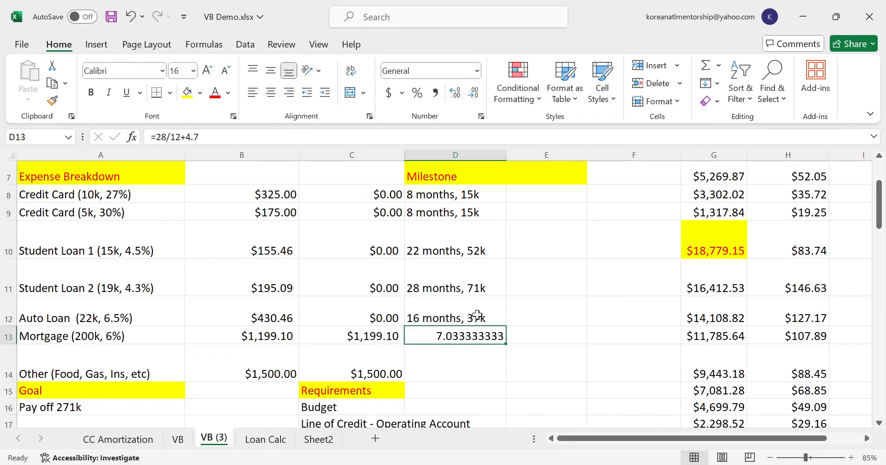
- Replace the formula in the mortgage's milestone cell D13 with the text "7.03 years, 271k DEBT FREE!"
{"action": "key", "text": "Delete"}
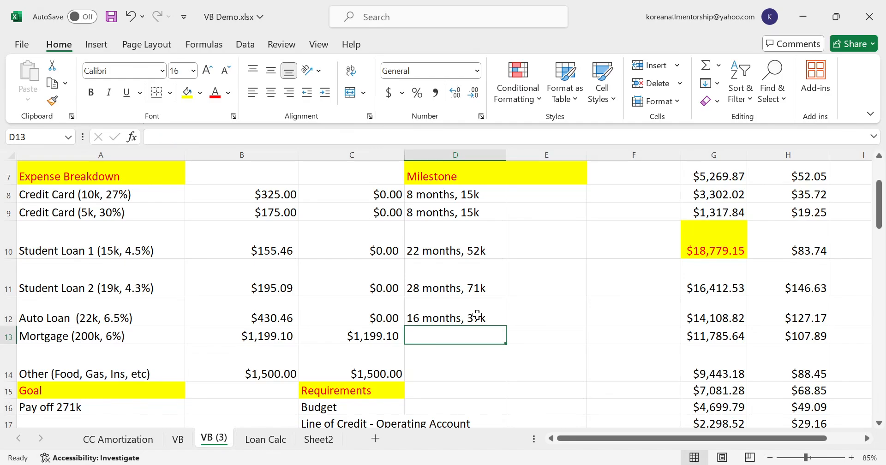
{"action": "type", "text": "3."}
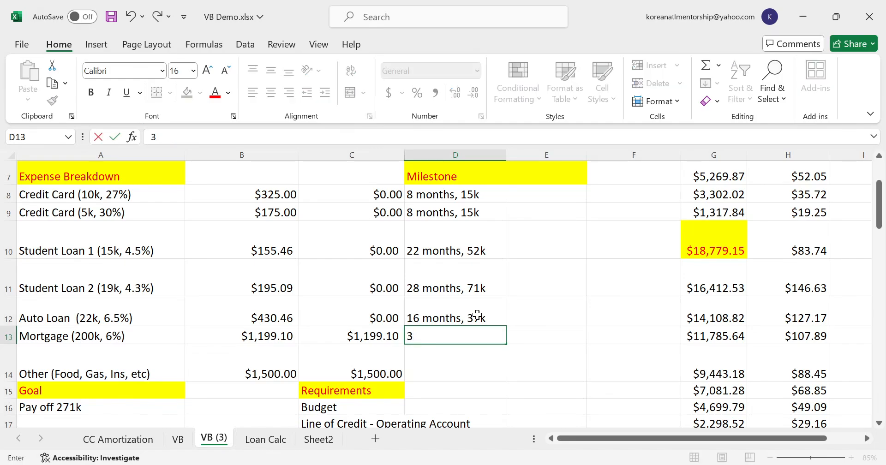
{"action": "key", "text": "BackSpace"}
{"action": "type", "text": "7.03 years, 2"}
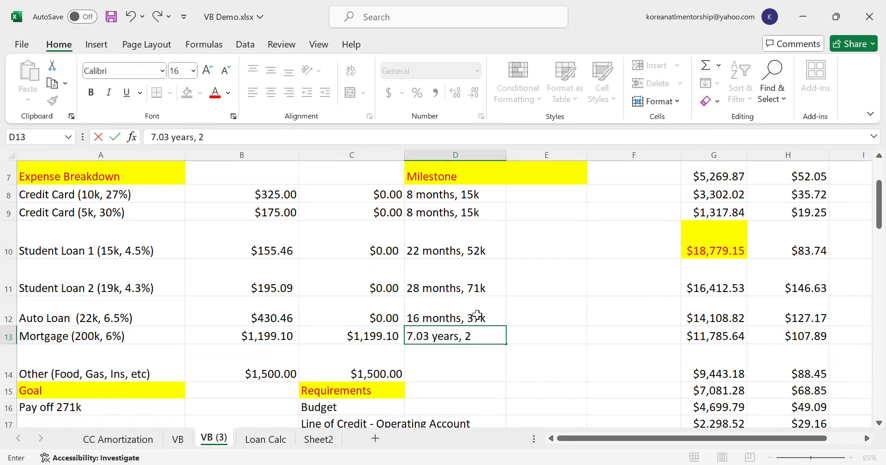
{"action": "type", "text": "71k DEBT FREE!"}
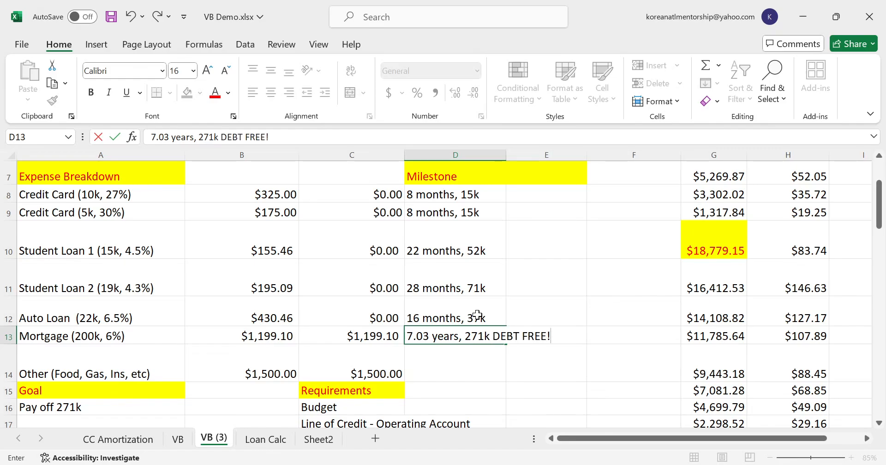
{"action": "key", "text": "Return"}
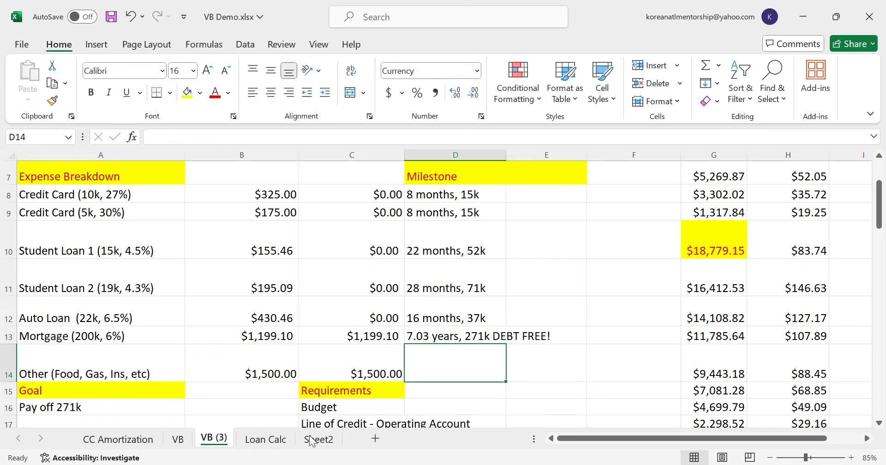
- Clear the current month values of all four debts in F2:F5 on the Loan Calc sheet
{"action": "left_click", "coordinate": [266, 442]}
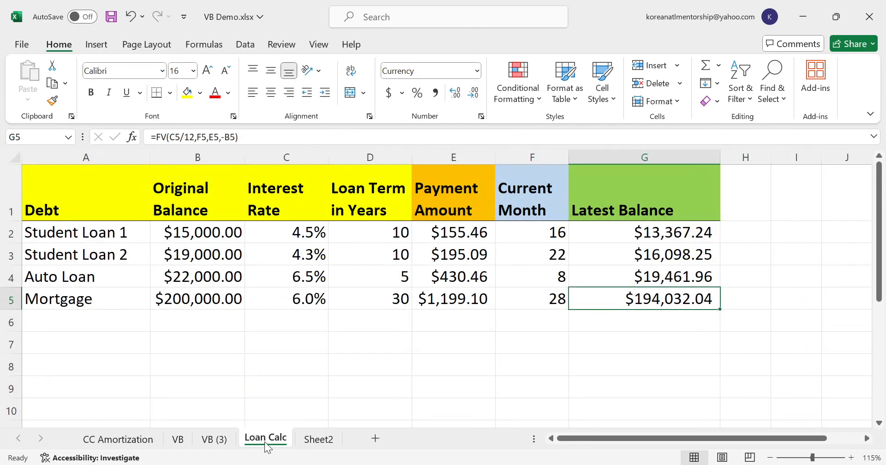
{"action": "left_click", "coordinate": [525, 234]}
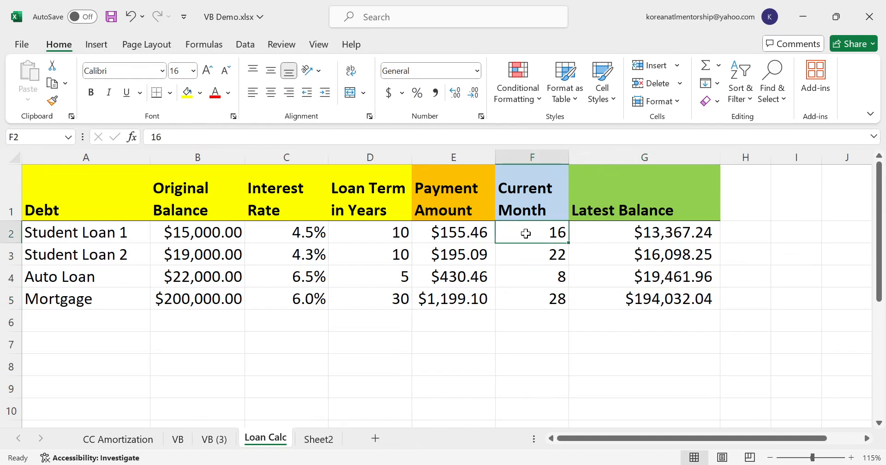
{"action": "key", "text": "shift+Down"}
{"action": "key", "text": "shift+Down"}
{"action": "key", "text": "shift+Down"}
{"action": "key", "text": "Delete"}
{"action": "key", "text": "Right"}
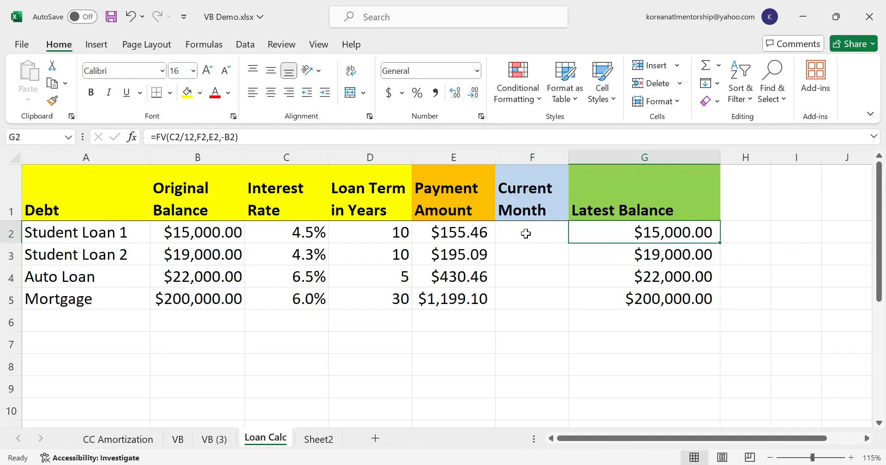
- Set the current month to 10 for Student Loan 1 and 12 for Student Loan 2
{"action": "key", "text": "Left"}
{"action": "key", "text": "Down"}
{"action": "key", "text": "Down"}
{"action": "key", "text": "Up"}
{"action": "key", "text": "Up"}
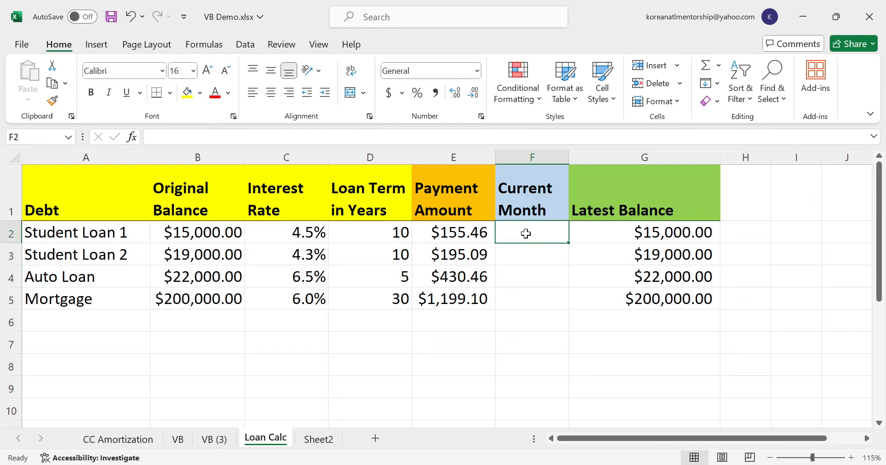
{"action": "type", "text": "10"}
{"action": "key", "text": "Return"}
{"action": "type", "text": "12"}
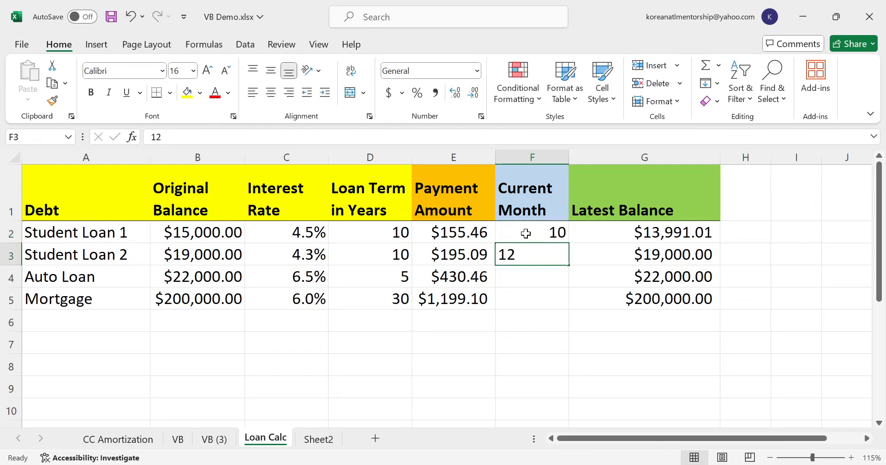
{"action": "key", "text": "Return"}
- Clear the current month values of both student loans in F2:F3
{"action": "key", "text": "Left"}
{"action": "key", "text": "Up"}
{"action": "key", "text": "Right"}
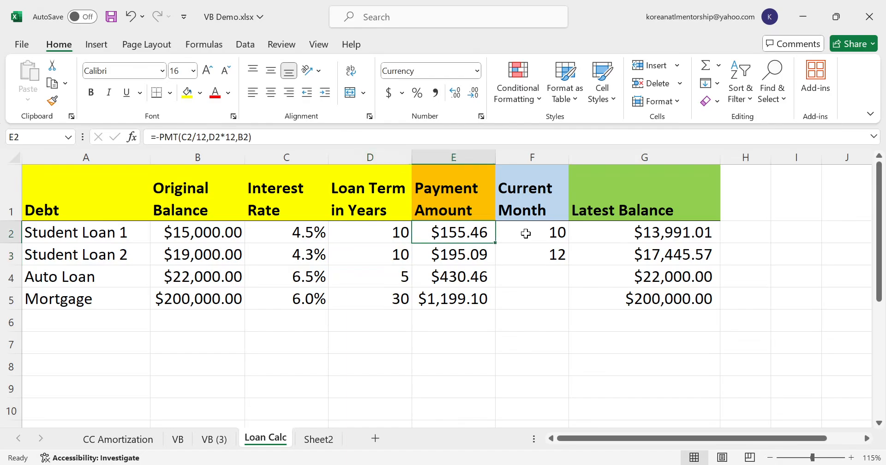
{"action": "key", "text": "Right"}
{"action": "key", "text": "Down"}
{"action": "key", "text": "shift+Up"}
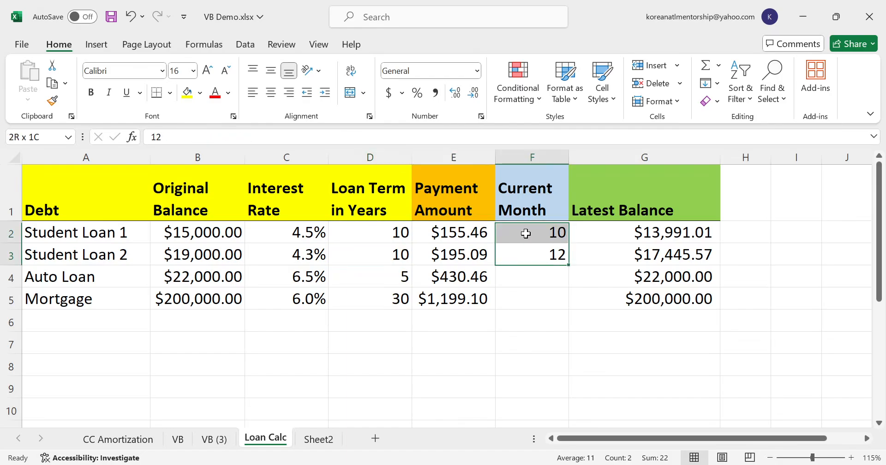
{"action": "key", "text": "Delete"}
- Set the auto loan's current month in F4 to 60 and check its latest balance
{"action": "key", "text": "Down"}
{"action": "key", "text": "Down"}
{"action": "key", "text": "Up"}
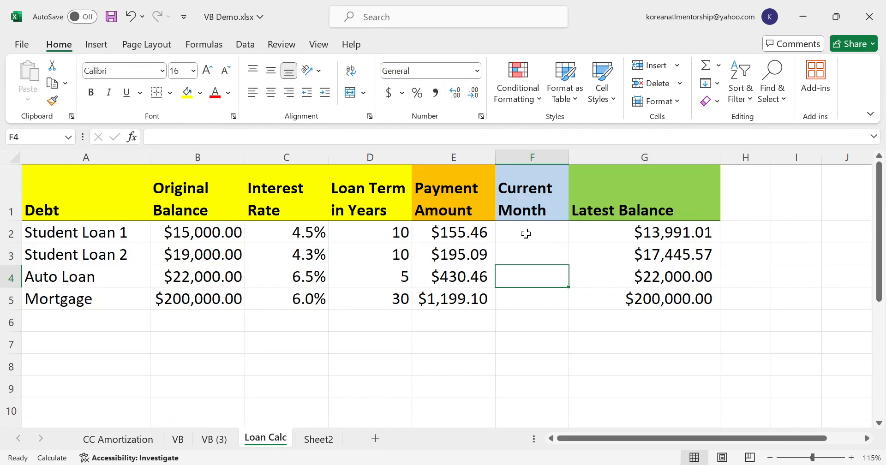
{"action": "type", "text": "60"}
{"action": "key", "text": "Return"}
{"action": "key", "text": "Up"}
{"action": "key", "text": "Right"}
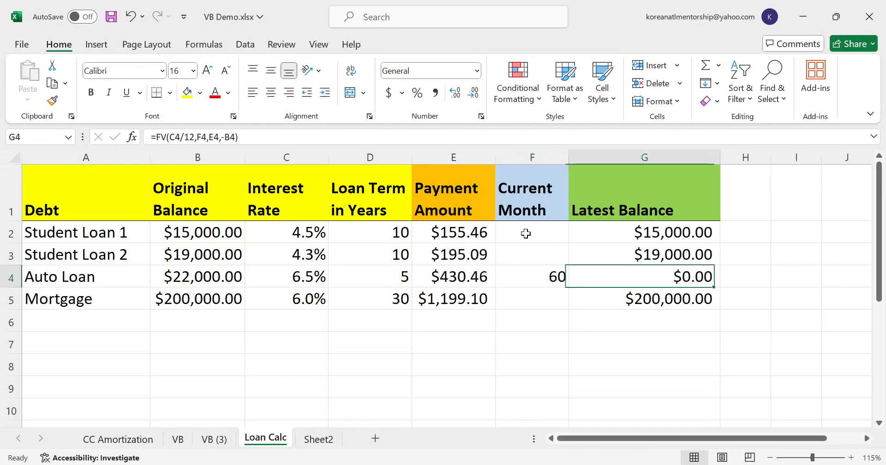
- Check the auto loan's term against its current month, and clear the month value in F4
{"action": "key", "text": "Left"}
{"action": "key", "text": "Left"}
{"action": "key", "text": "Left"}
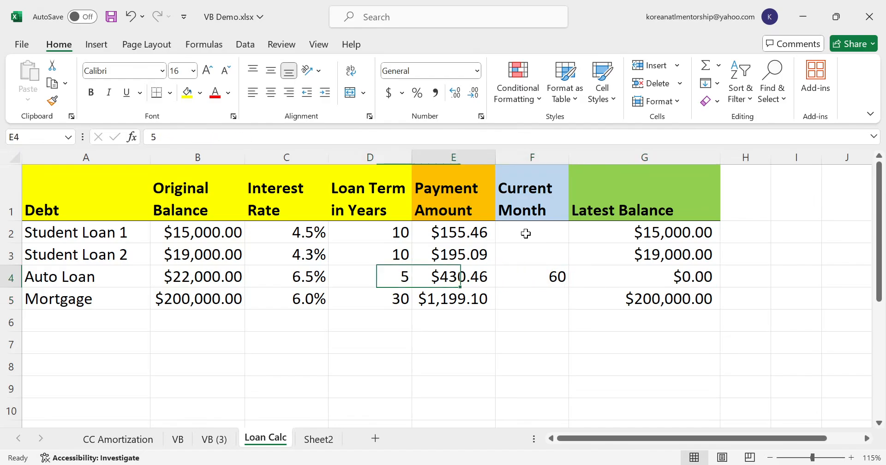
{"action": "key", "text": "Right"}
{"action": "key", "text": "Right"}
{"action": "key", "text": "Right"}
{"action": "key", "text": "Left"}
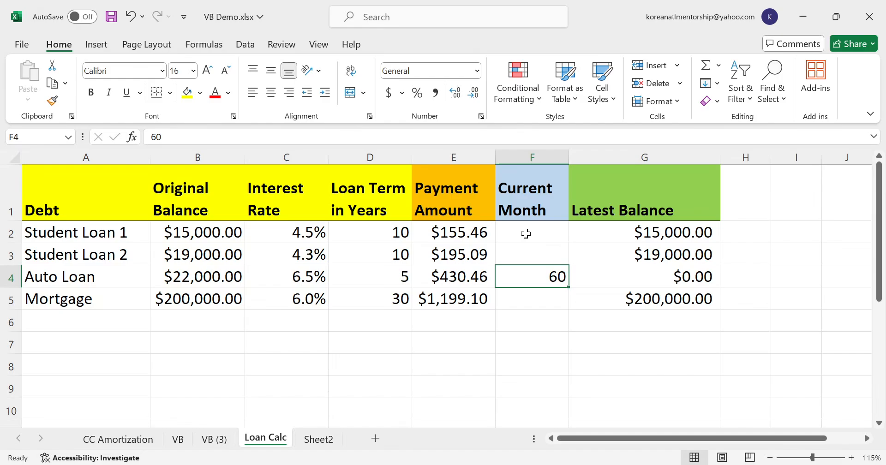
{"action": "key", "text": "Delete"}
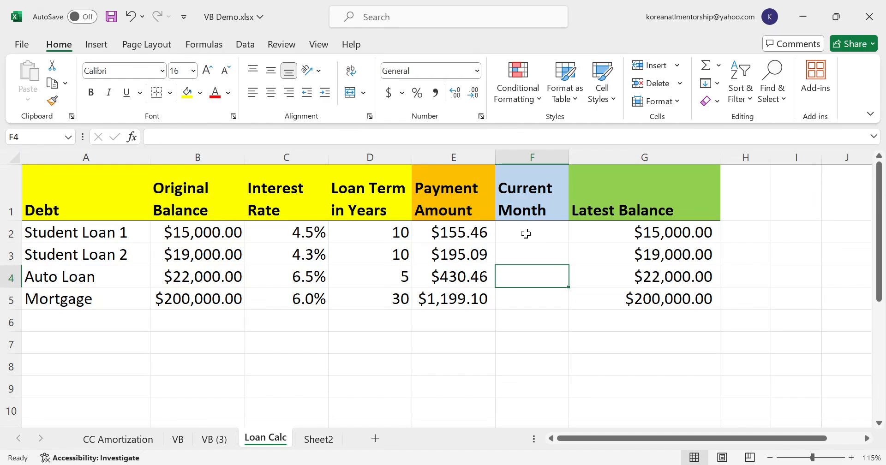